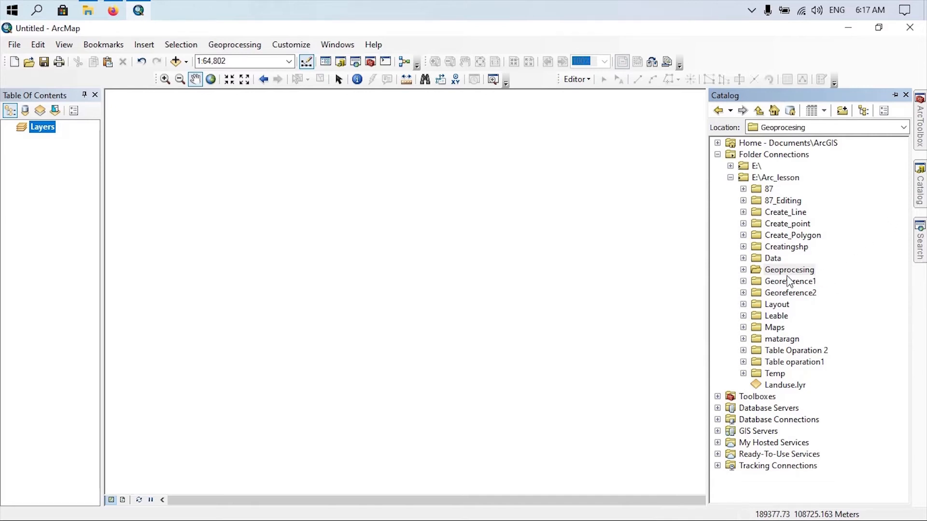
# Step: Add Mulatiyana_Places.shp from the Geoprocesing folder in E:\Arc_lesson to the map
pyautogui.click(773, 273)
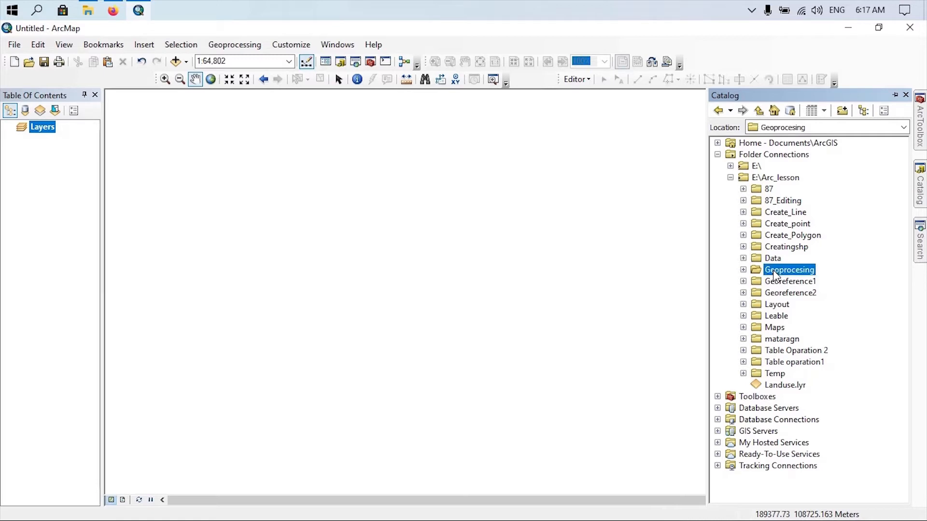
pyautogui.click(743, 270)
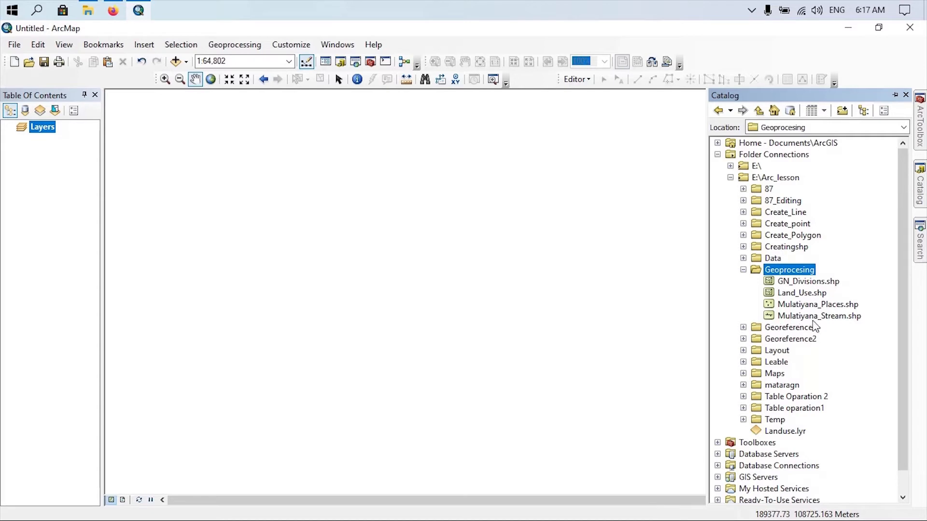
pyautogui.click(806, 293)
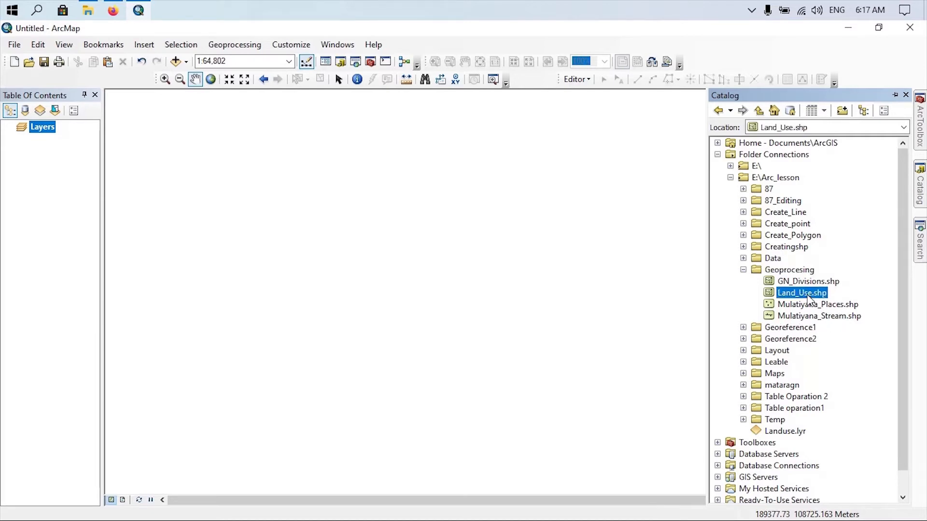
pyautogui.click(798, 281)
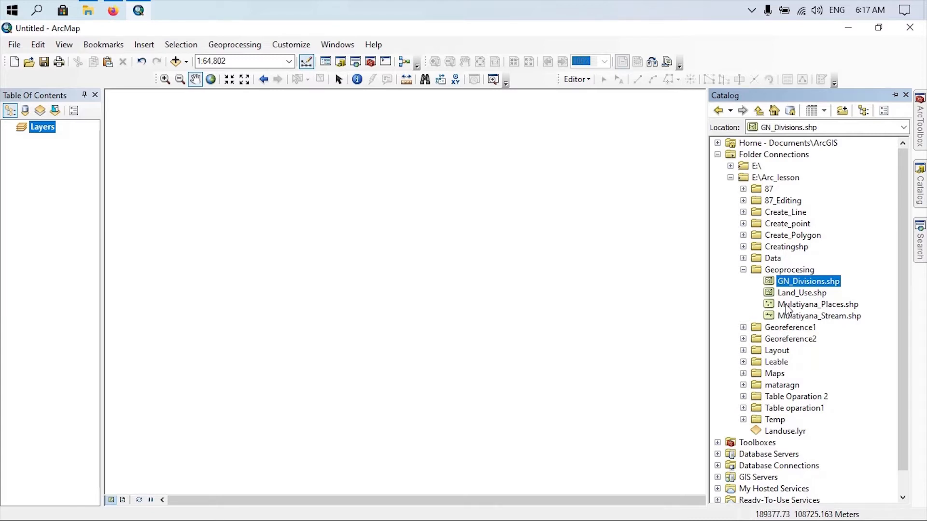
pyautogui.click(785, 307)
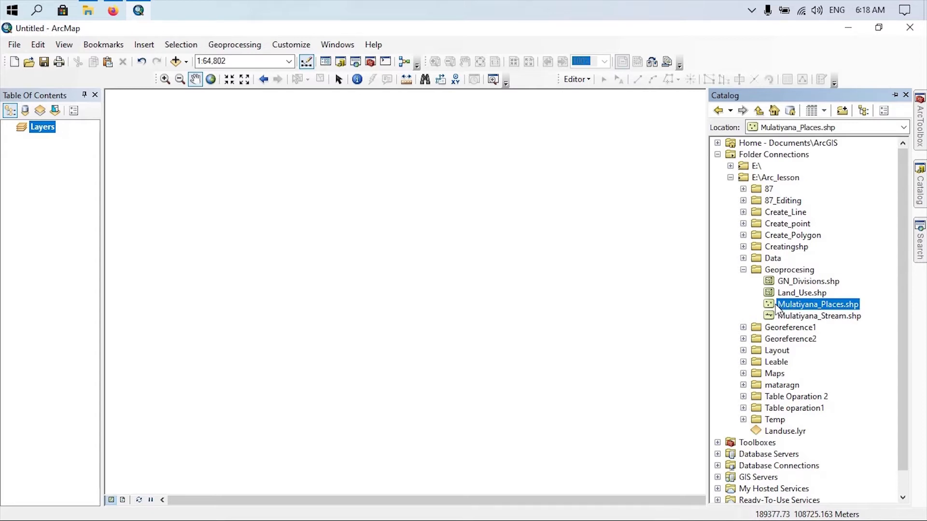
pyautogui.moveTo(653, 279)
pyautogui.mouseDown()
pyautogui.moveTo(553, 249)
pyautogui.moveTo(459, 243)
pyautogui.mouseUp()
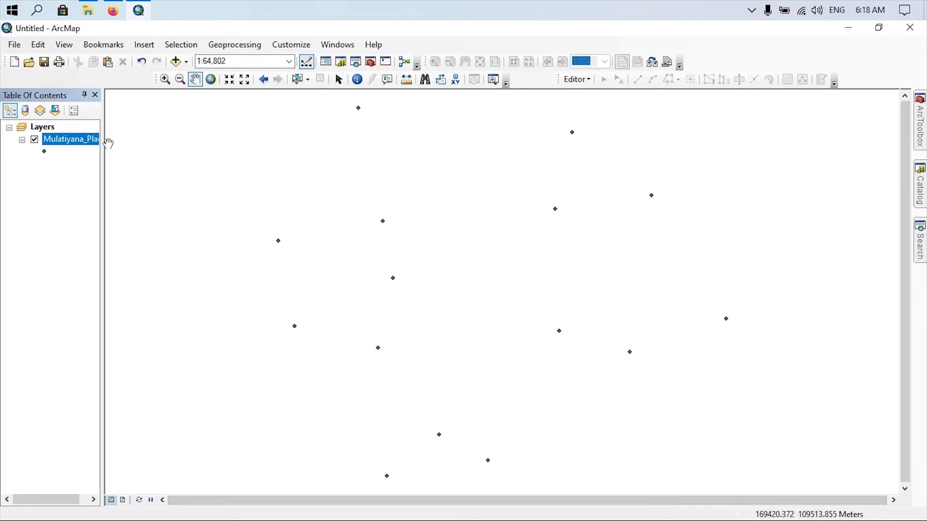
# Step: Examine the attribute table of the Mulatiyana_Places layer and close it
pyautogui.rightClick(55, 143)
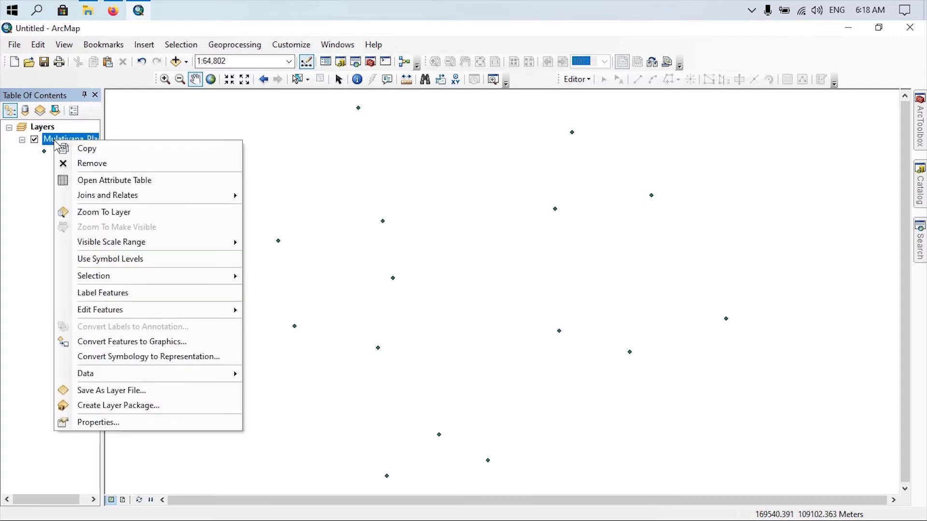
pyautogui.click(85, 184)
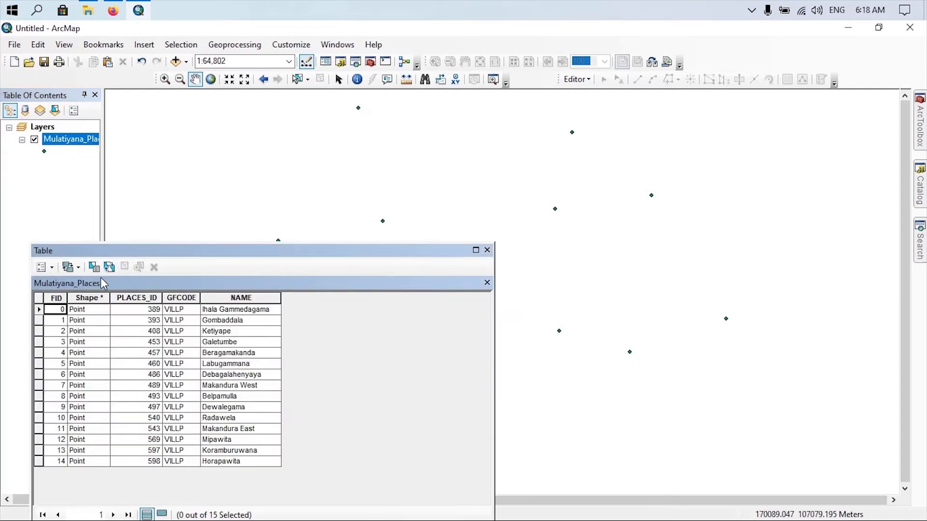
pyautogui.click(488, 250)
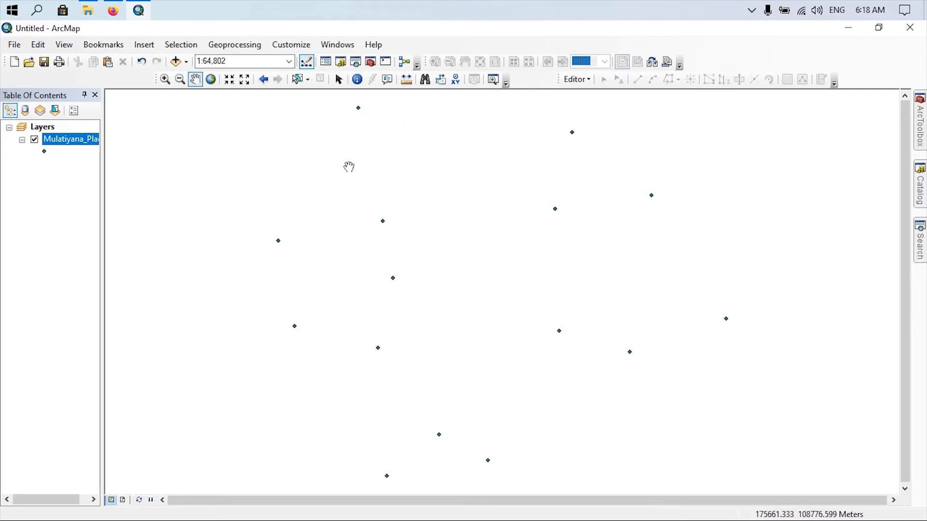
# Step: Start a Buffer with Mulatiyana_Places as input and Point_buffer_1000m in the Geoprocesing folder as the output feature class
pyautogui.click(223, 47)
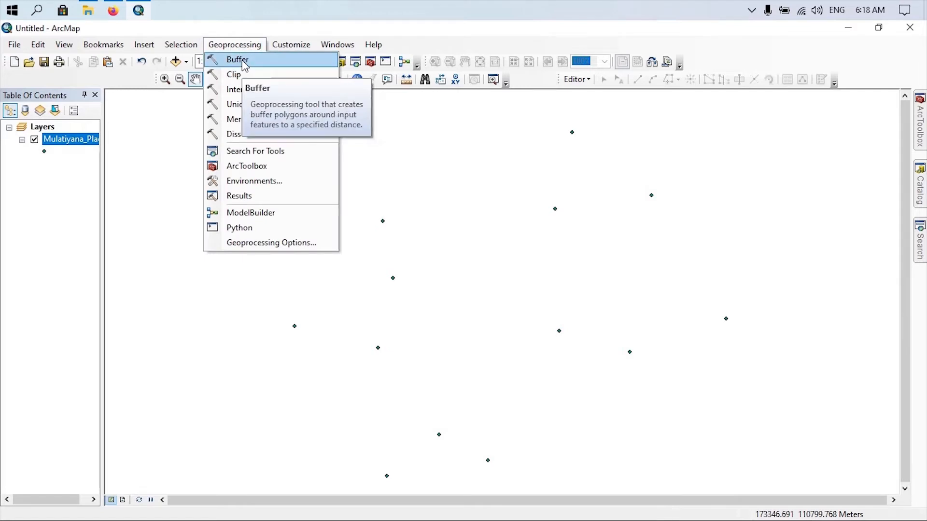
pyautogui.click(239, 60)
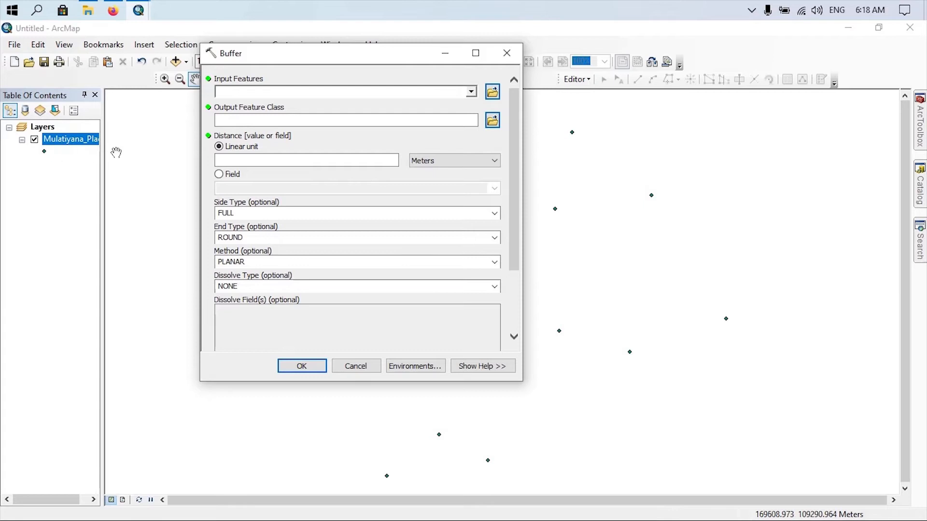
pyautogui.click(471, 92)
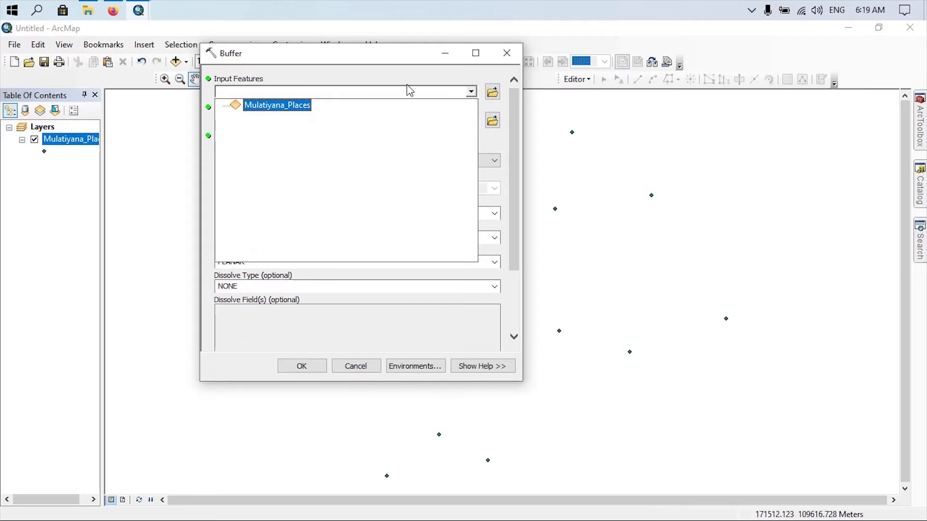
pyautogui.click(74, 144)
pyautogui.moveTo(57, 145); pyautogui.dragTo(251, 94)
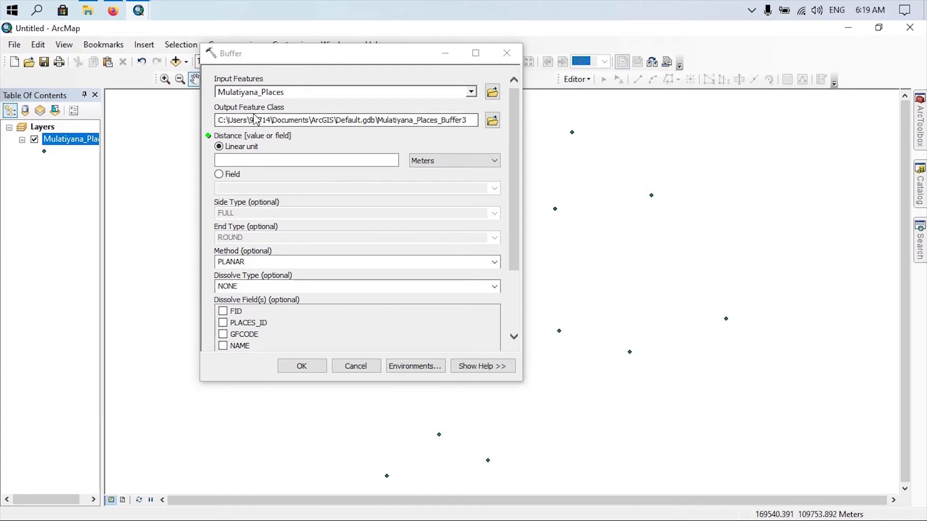
pyautogui.click(492, 121)
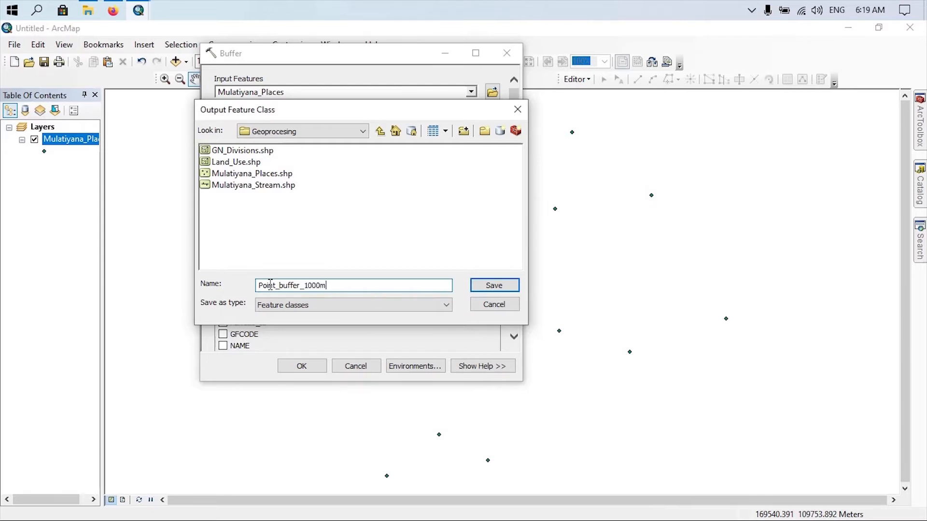
pyautogui.click(499, 289)
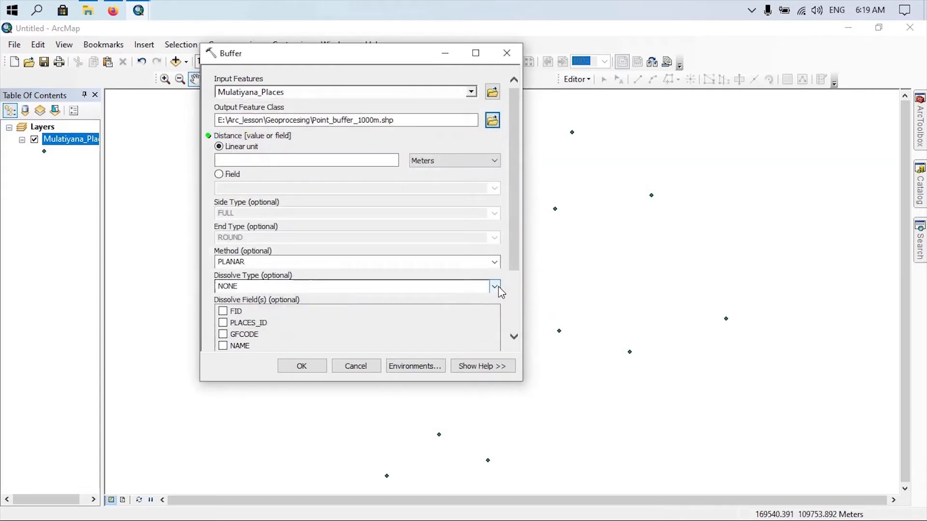
# Step: Set the linear buffer distance to 1000 meters, run the Buffer tool and show the full extent of the result
pyautogui.moveTo(511, 178); pyautogui.dragTo(511, 174)
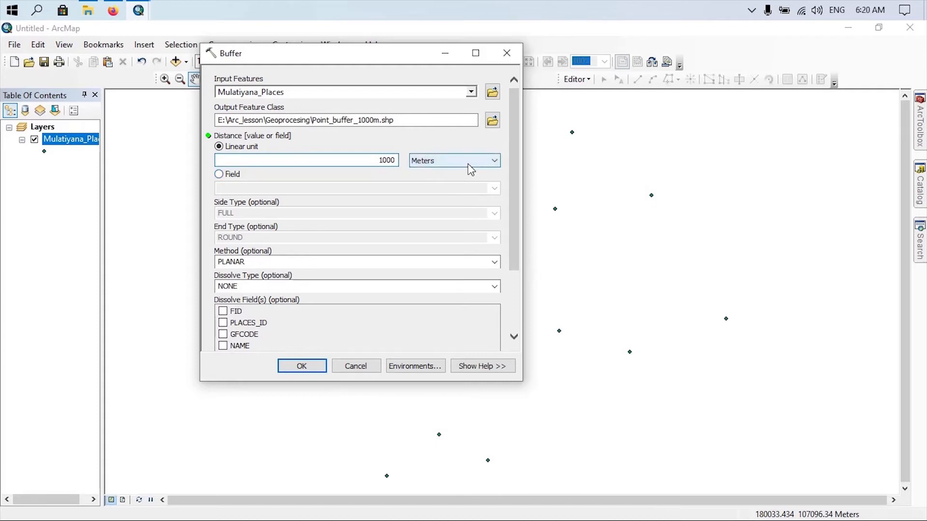
pyautogui.click(495, 161)
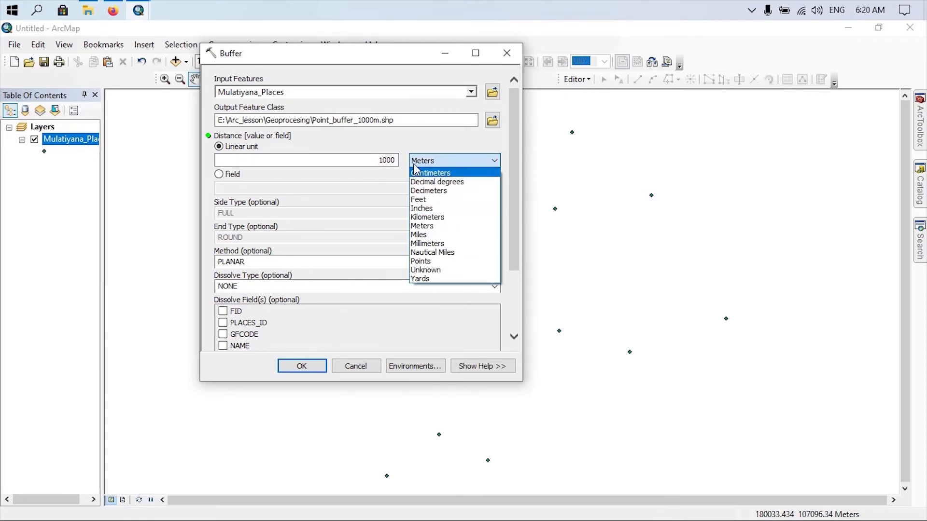
pyautogui.click(496, 159)
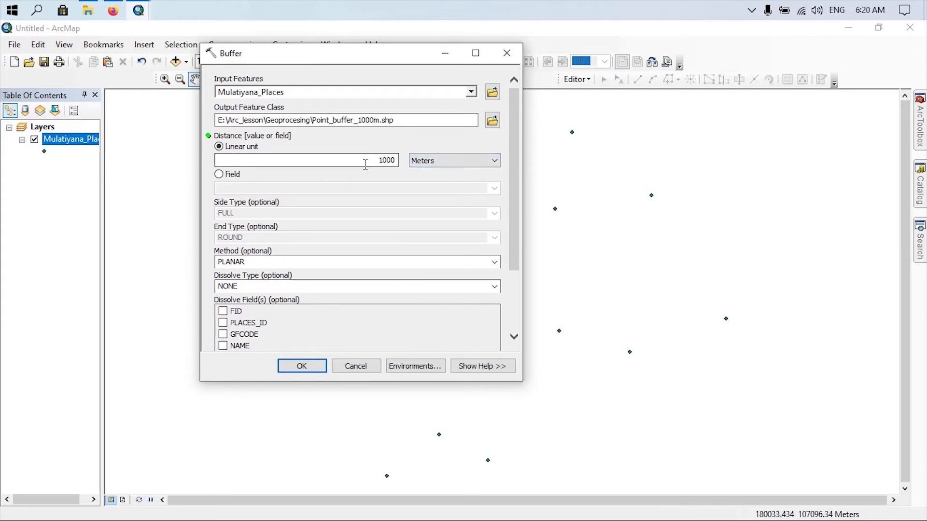
pyautogui.moveTo(513, 199); pyautogui.dragTo(511, 283)
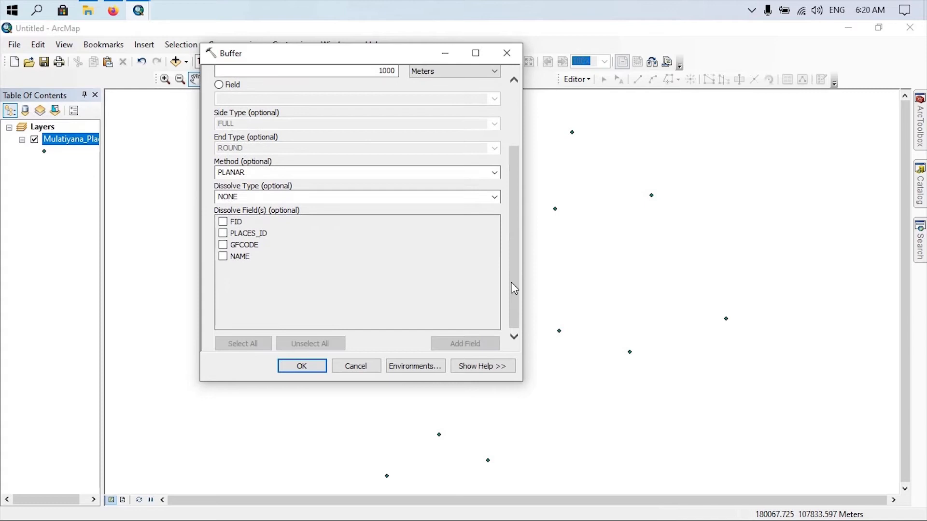
pyautogui.click(303, 366)
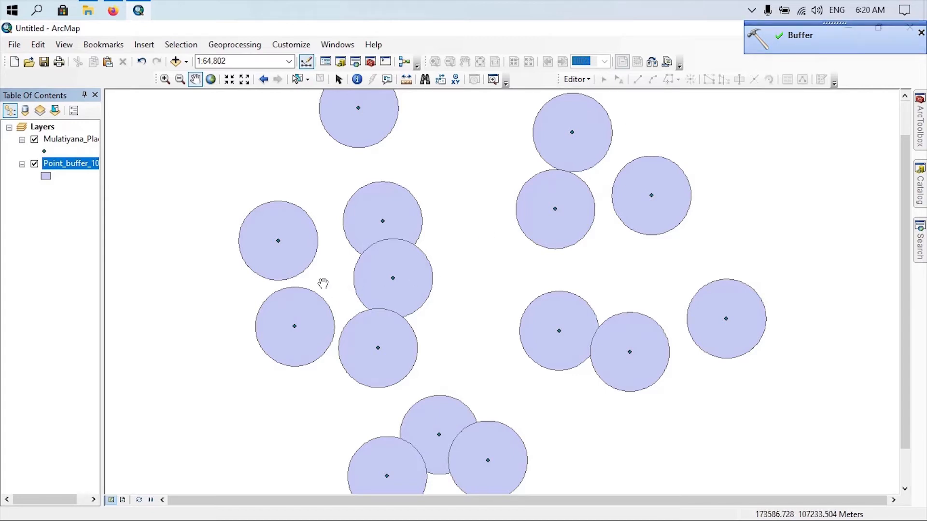
pyautogui.click(210, 79)
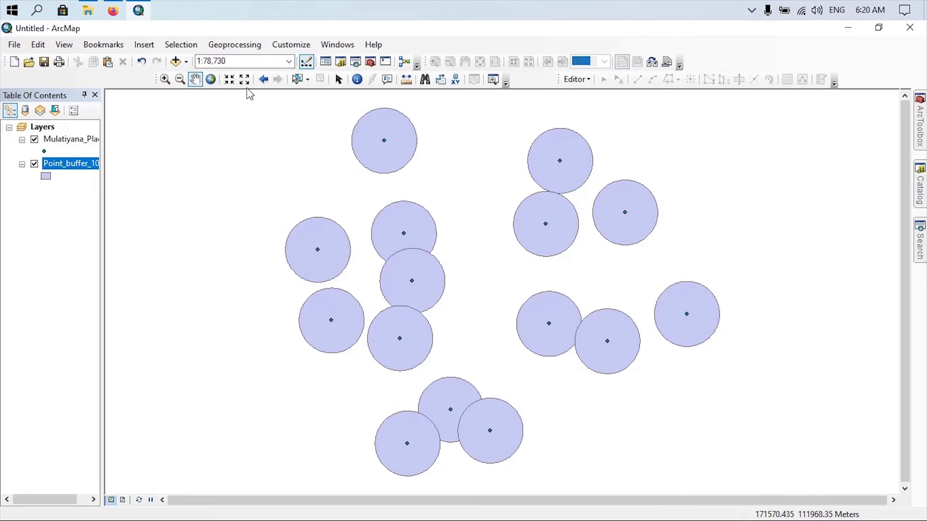
# Step: Start another Buffer on Mulatiyana_Places with Point_buffer_1000m_Diss.shp in the Geoprocesing folder as the output feature class
pyautogui.click(77, 140)
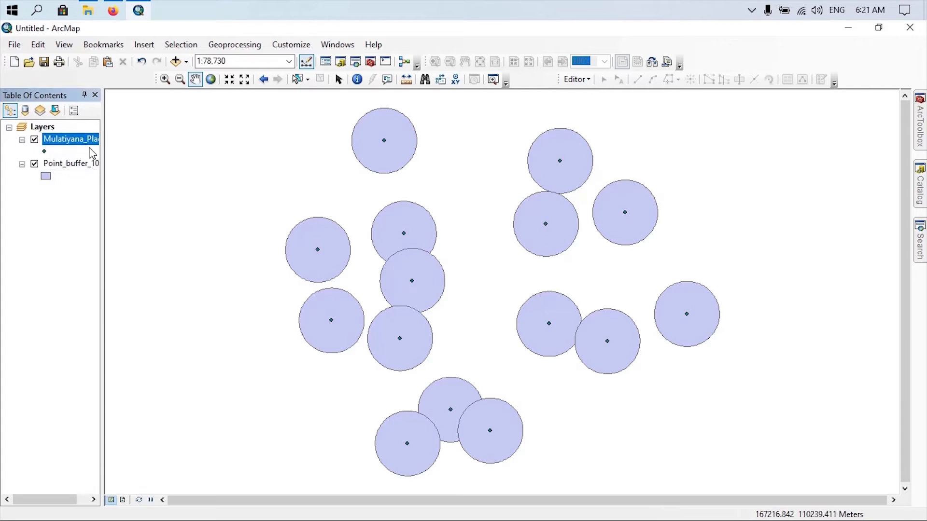
pyautogui.click(230, 46)
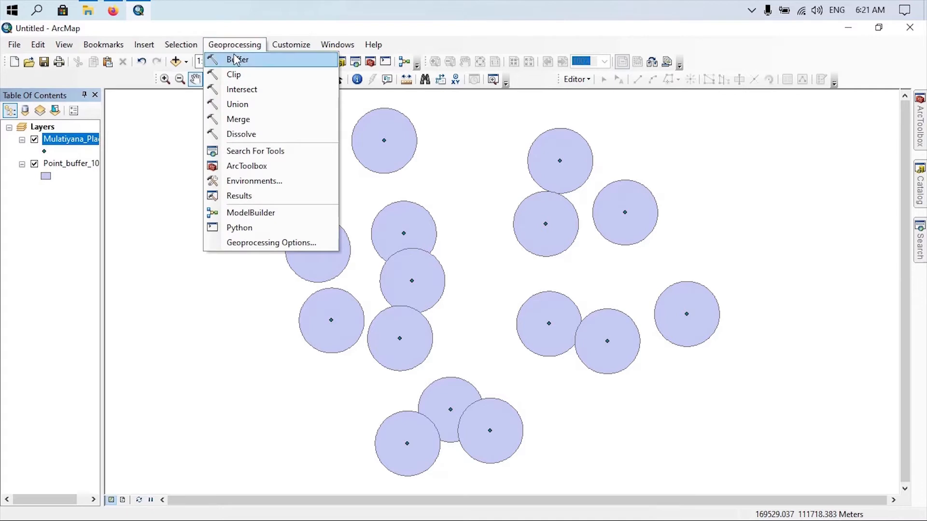
pyautogui.click(237, 60)
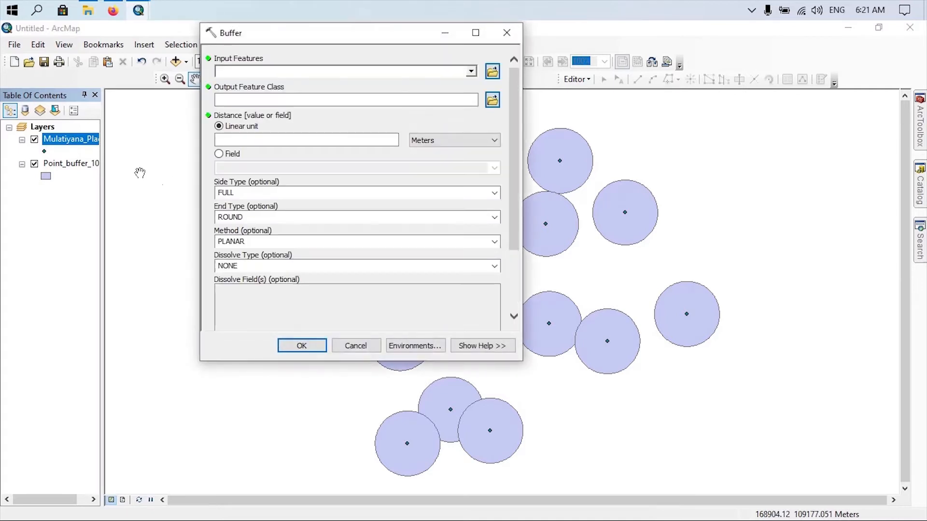
pyautogui.moveTo(62, 147); pyautogui.dragTo(255, 71)
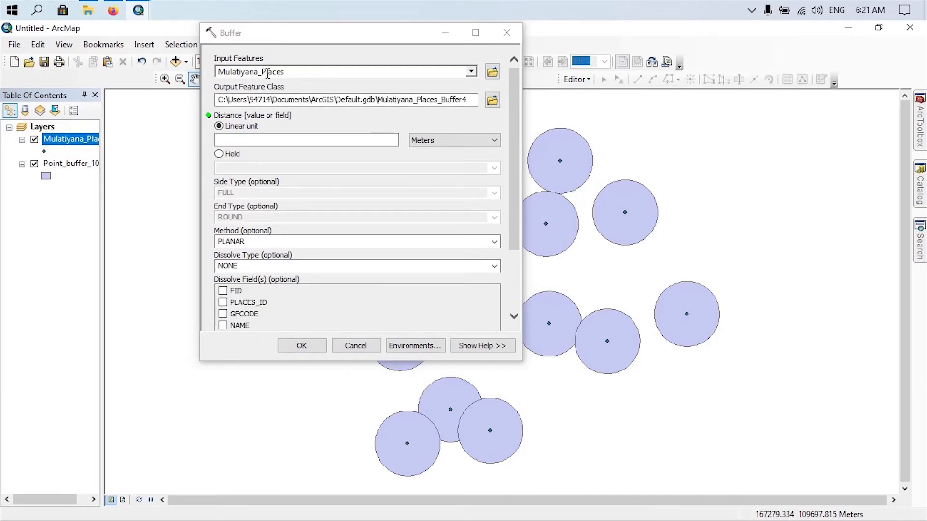
pyautogui.click(493, 100)
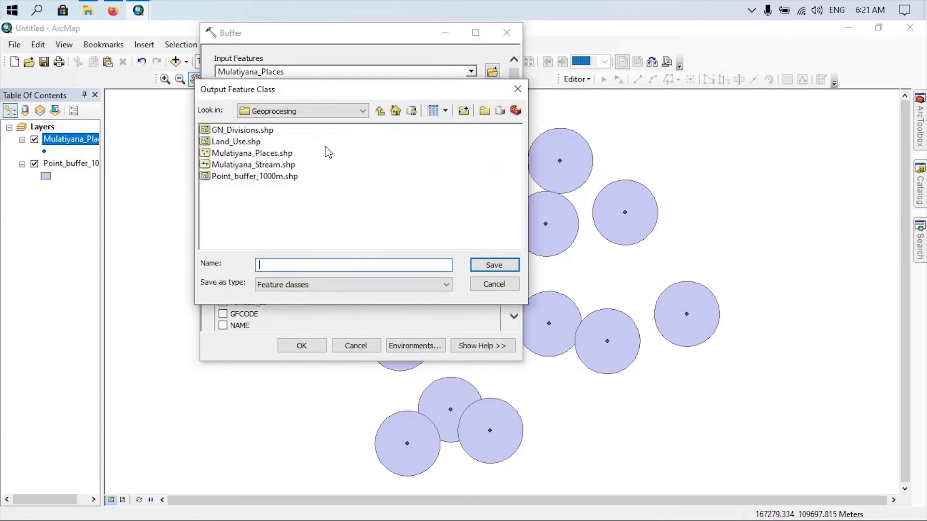
pyautogui.click(245, 178)
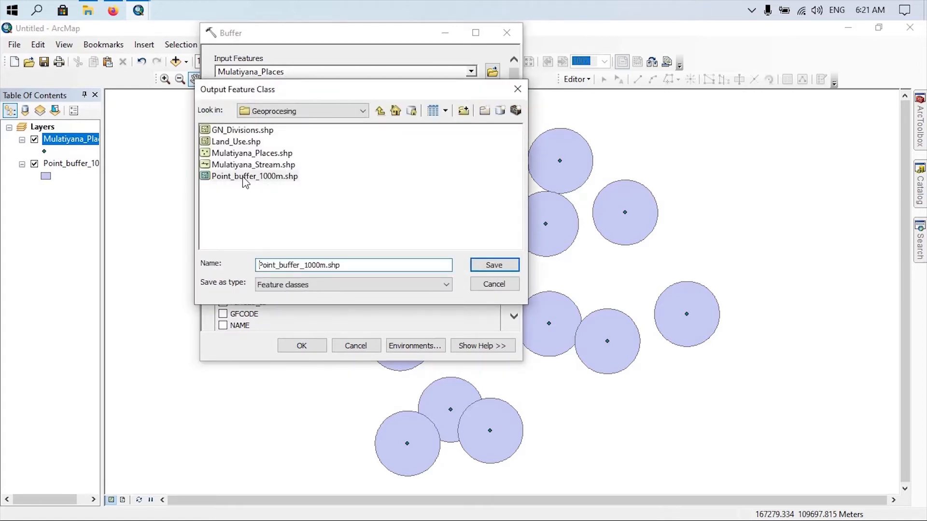
pyautogui.click(324, 266)
pyautogui.press('BackSpace')
pyautogui.write('Diss')
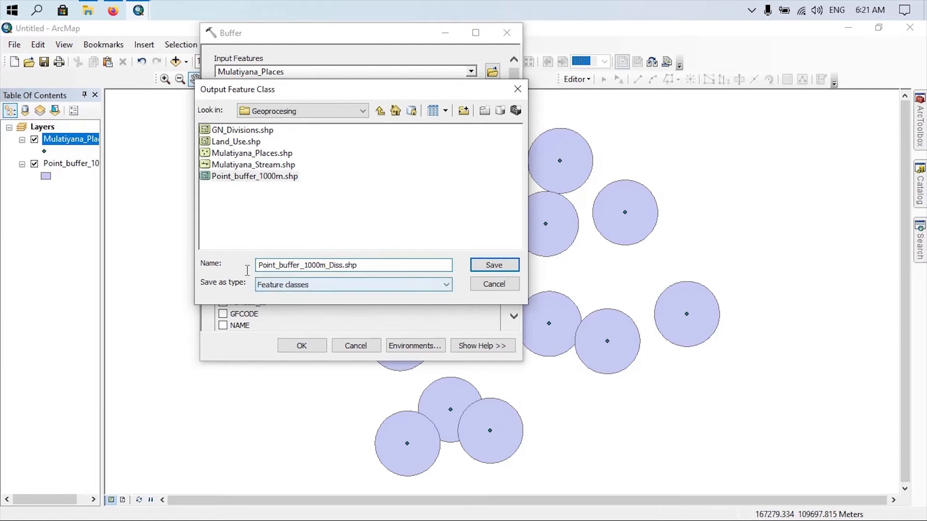
pyautogui.click(496, 267)
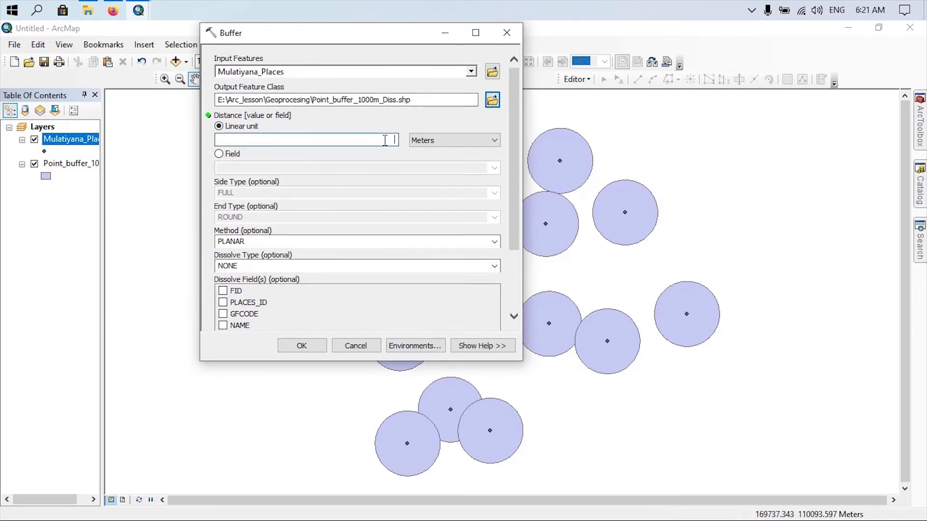
# Step: Set the linear buffer distance to 1 kilometer and the dissolve type to ALL
pyautogui.write('1')
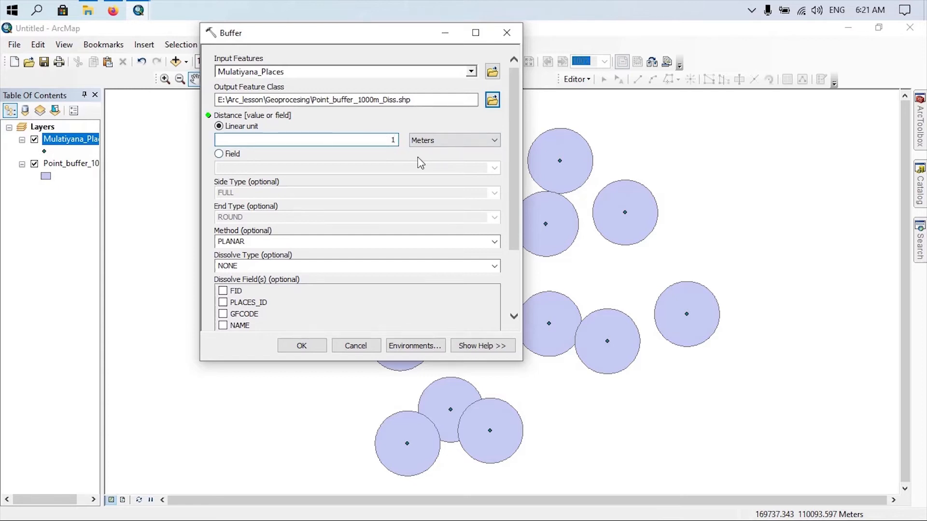
pyautogui.click(466, 141)
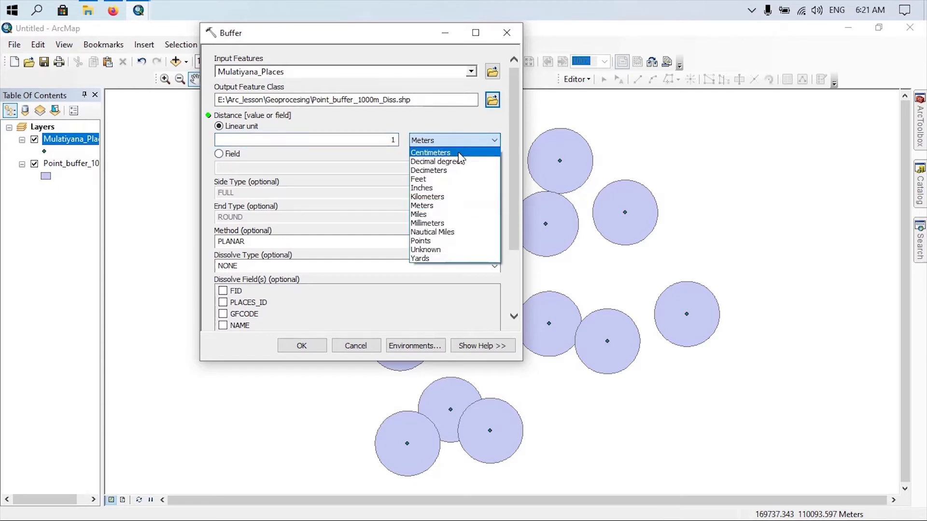
pyautogui.click(453, 196)
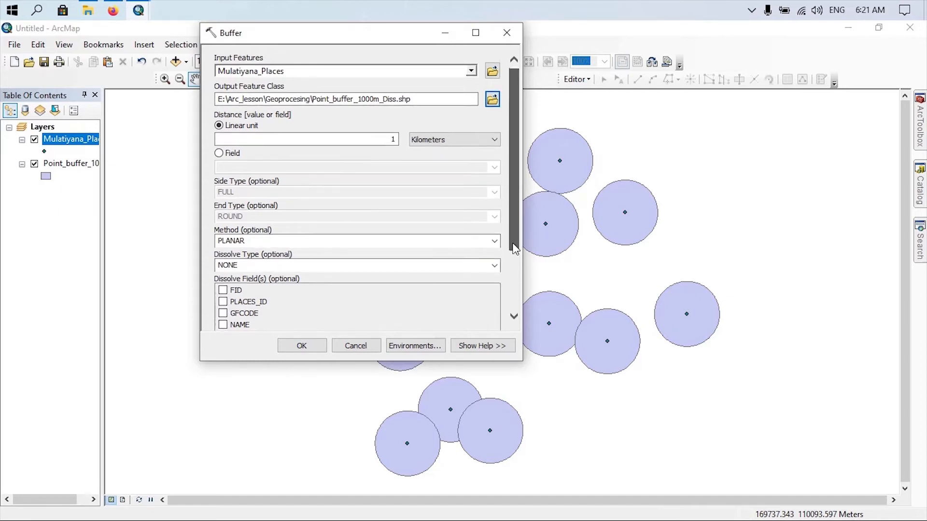
pyautogui.scroll(-2, 514, 244)
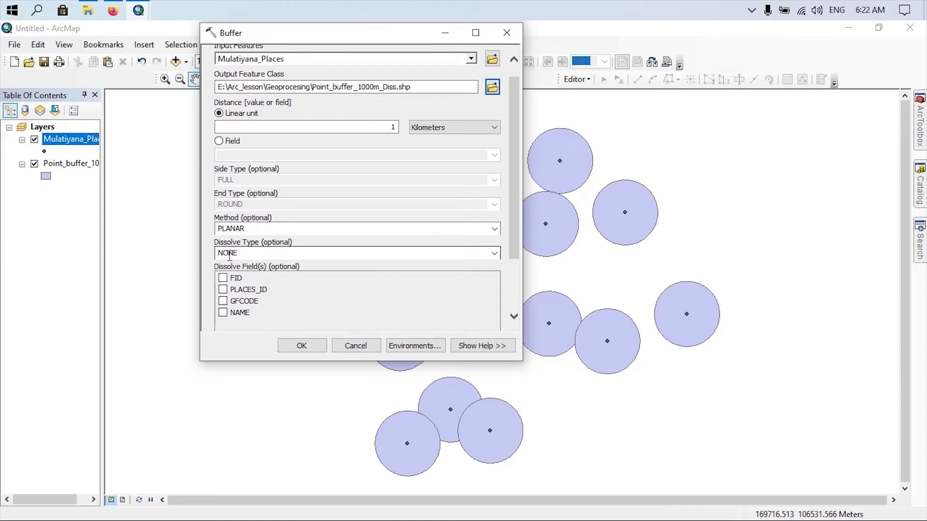
pyautogui.click(494, 255)
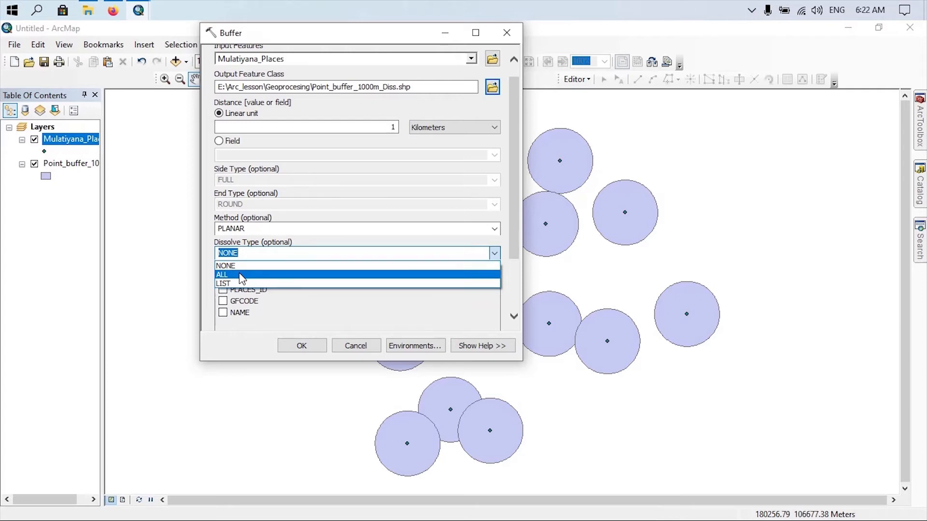
pyautogui.click(242, 275)
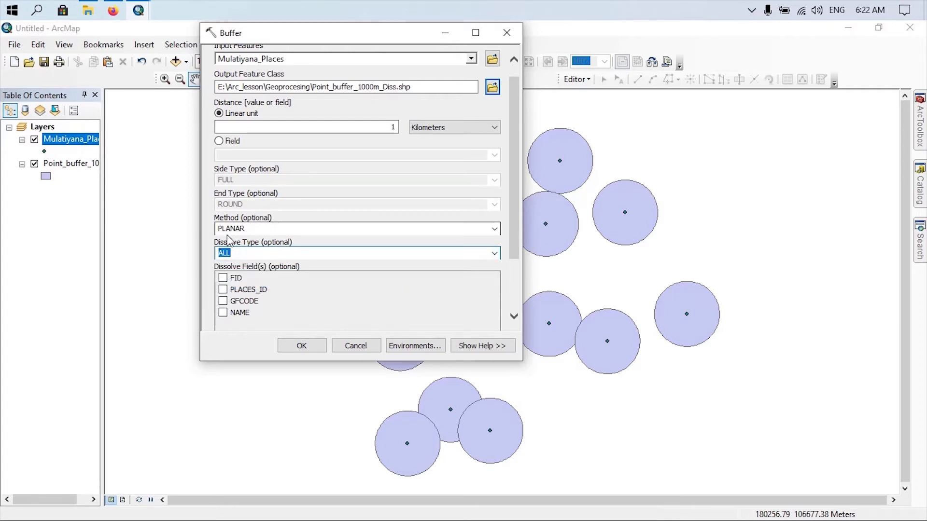
# Step: Check the parameters of the dissolved 1 kilometer buffer on Mulatiyana_Places and run the Buffer tool
pyautogui.moveTo(515, 194); pyautogui.dragTo(517, 136)
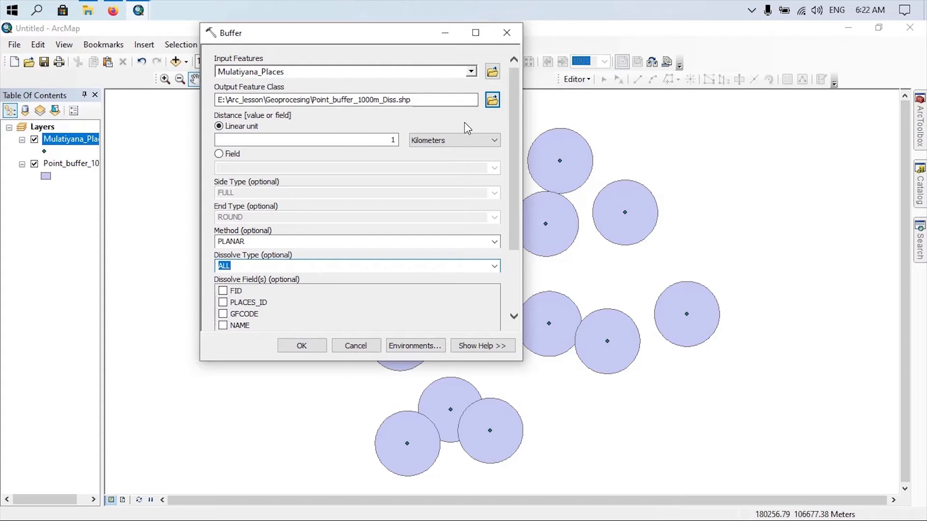
pyautogui.moveTo(516, 135); pyautogui.dragTo(512, 155)
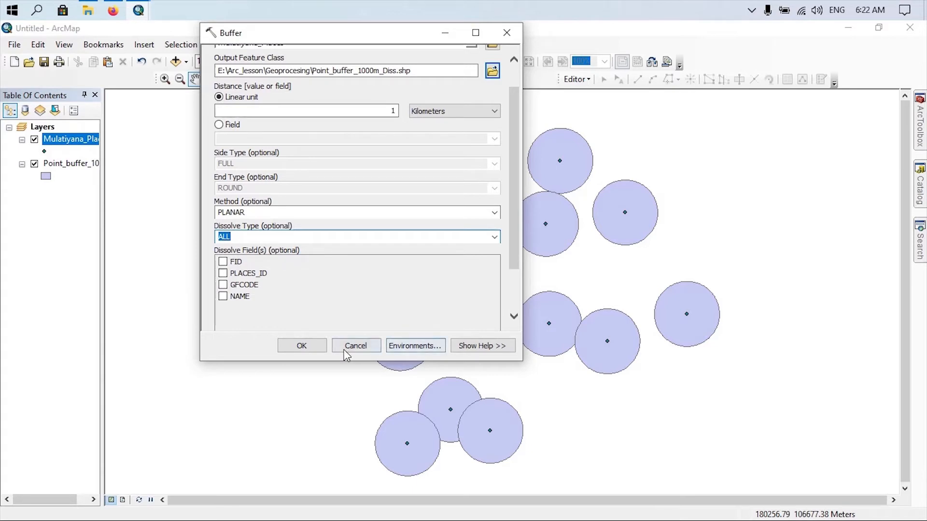
pyautogui.click(315, 347)
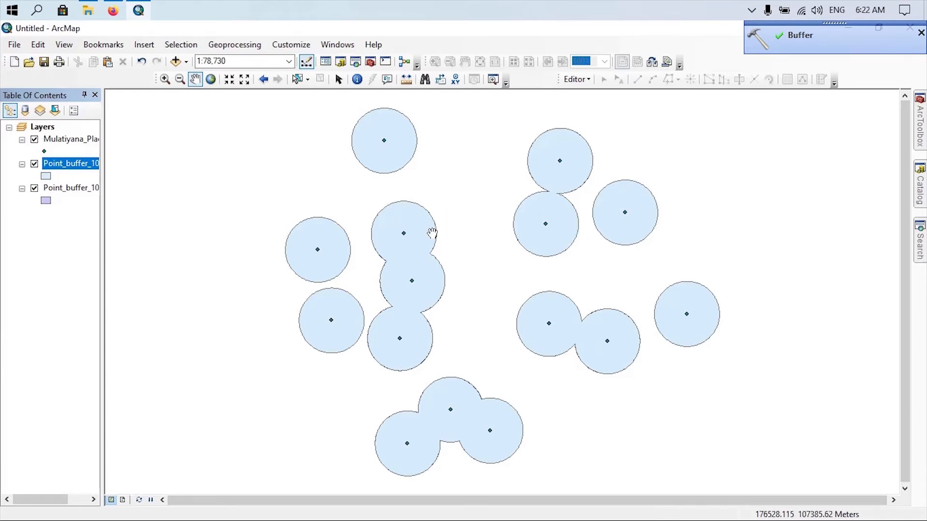
# Step: Compare the dissolved and undissolved point buffers by toggling layer visibility, leaving only Point_buffer_1000m_Diss shown
pyautogui.click(34, 164)
pyautogui.click(34, 164)
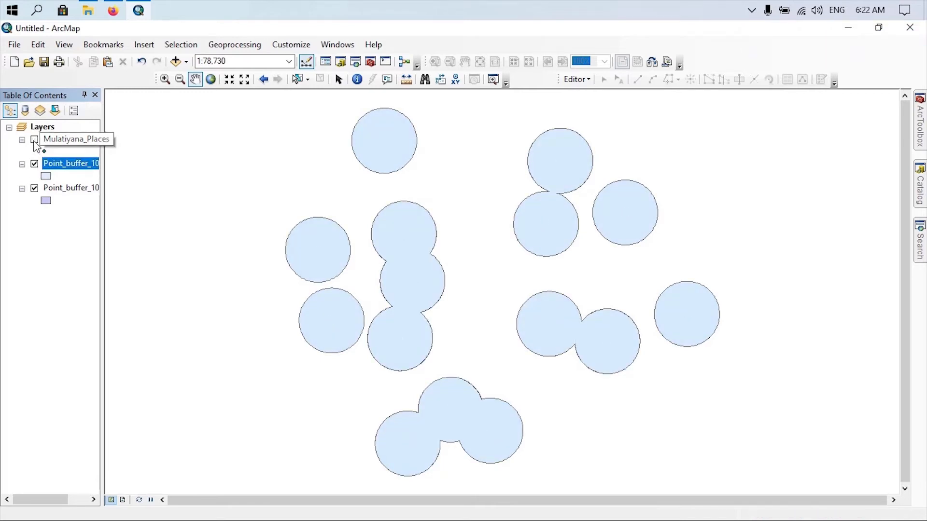
pyautogui.click(34, 164)
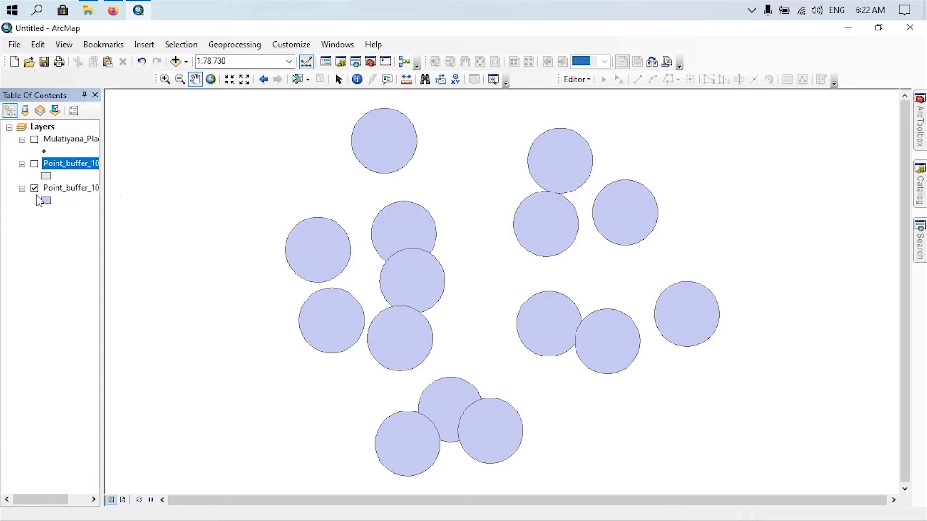
pyautogui.click(35, 189)
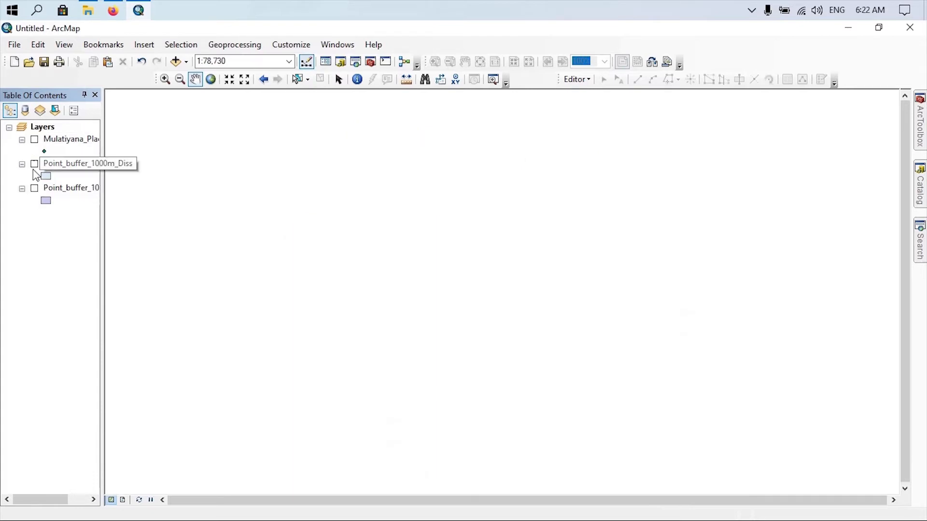
pyautogui.click(34, 165)
pyautogui.click(95, 166)
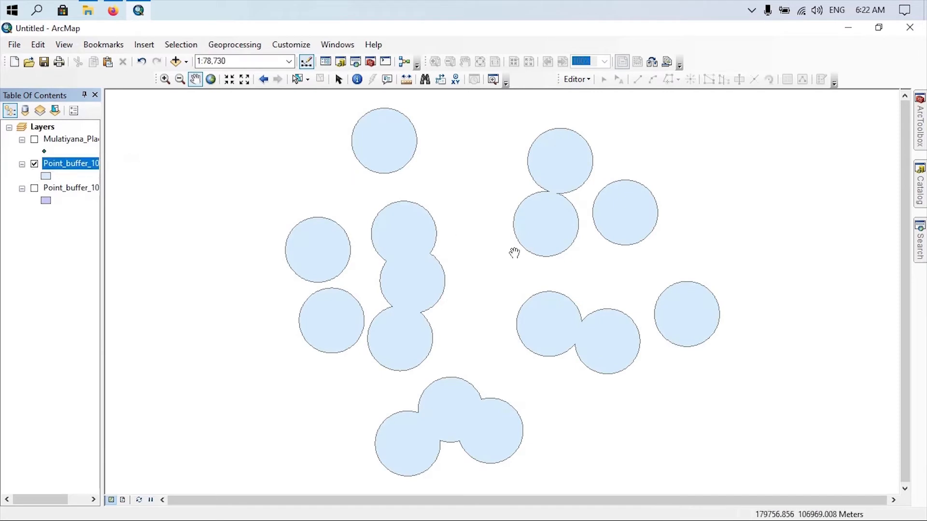
# Step: Add Mulatiyana_Stream.shp from the Geoprocesing folder to the map
pyautogui.click(920, 193)
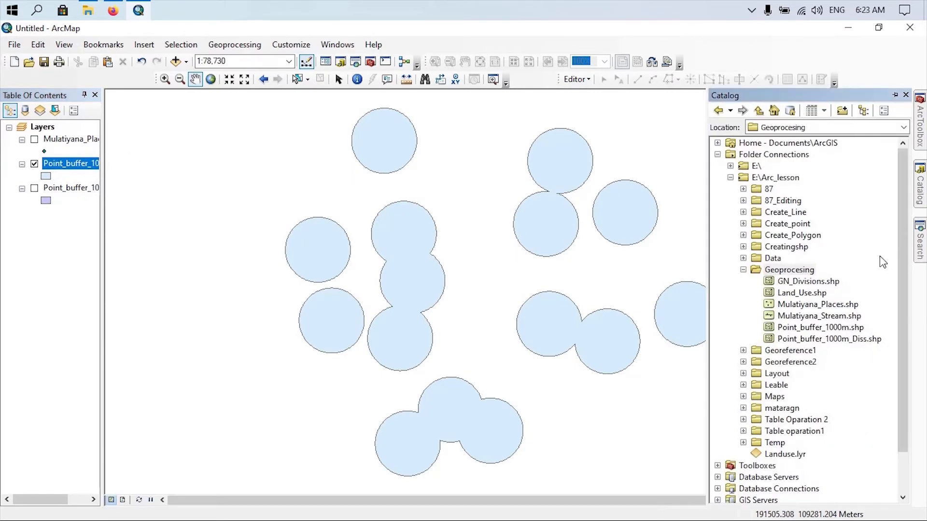
pyautogui.click(798, 317)
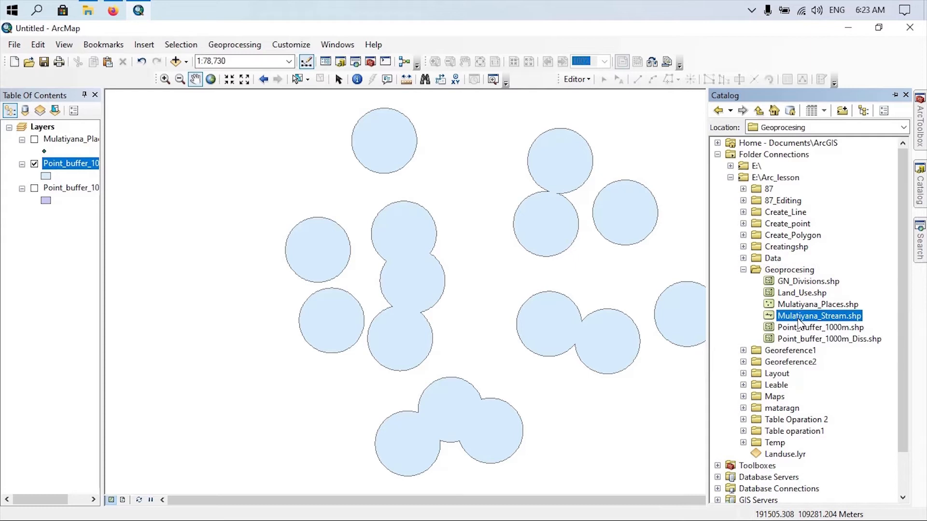
pyautogui.moveTo(795, 322); pyautogui.dragTo(527, 271)
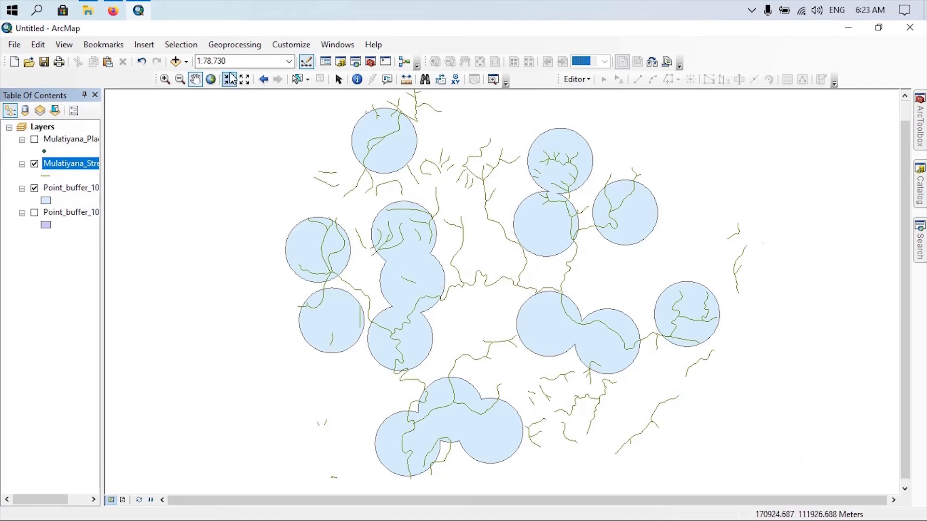
# Step: Start a Buffer with Mulatiyana_Stream as input and Line_buffer_100m in the Geoprocesing folder as the output feature class
pyautogui.click(227, 46)
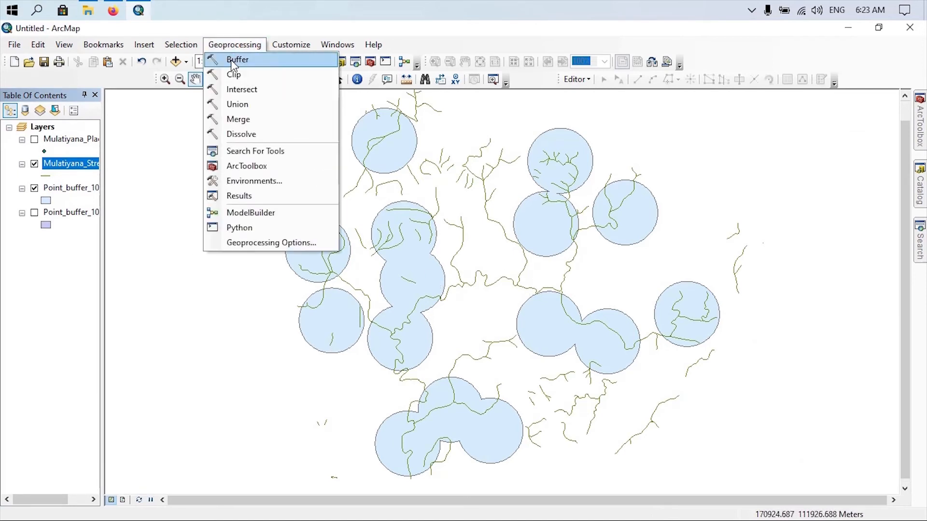
pyautogui.click(235, 59)
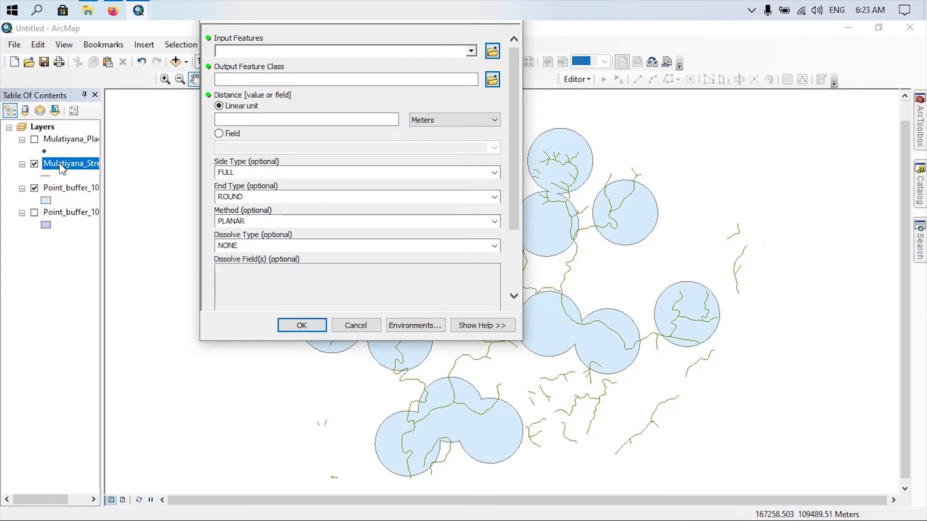
pyautogui.moveTo(102, 172); pyautogui.dragTo(155, 171)
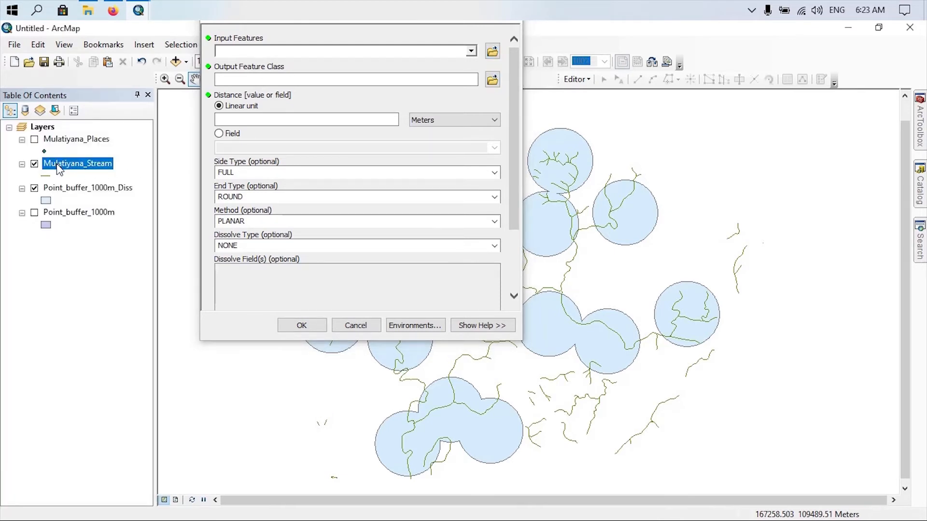
pyautogui.moveTo(59, 169); pyautogui.dragTo(228, 53)
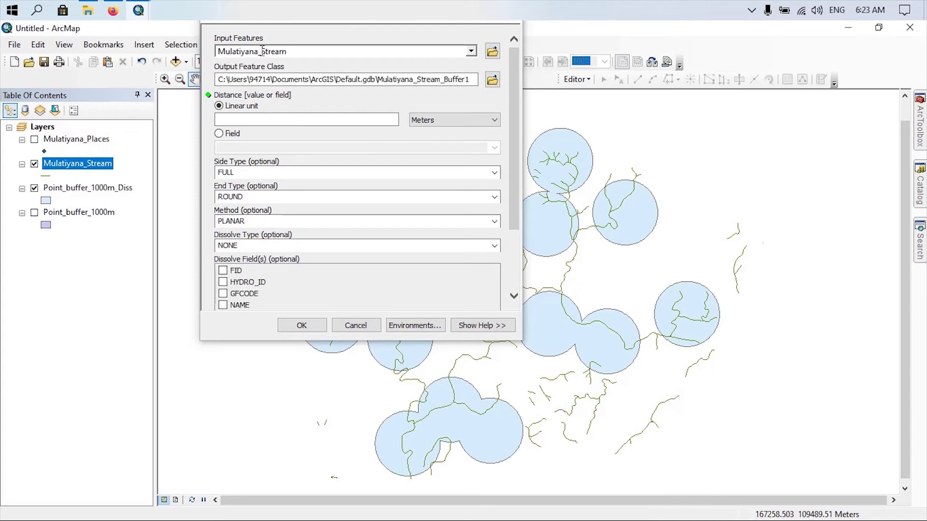
pyautogui.click(491, 79)
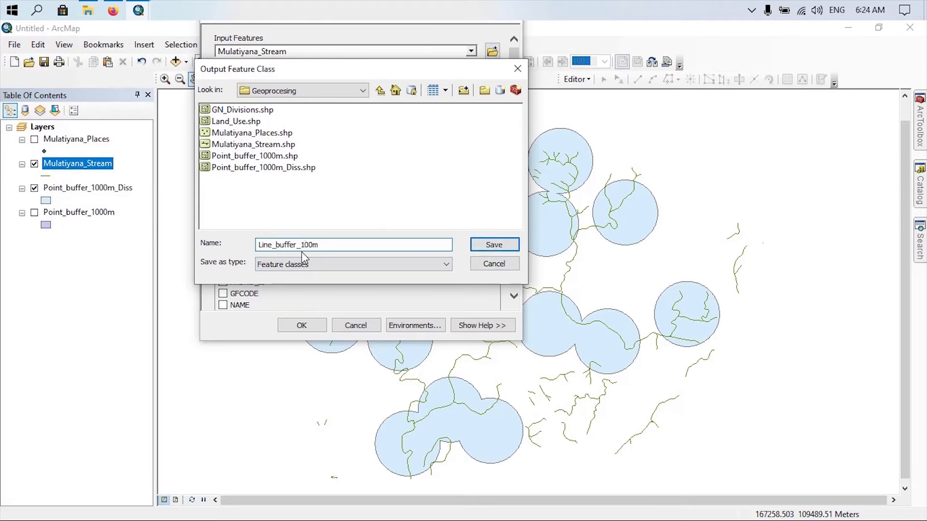
pyautogui.click(493, 245)
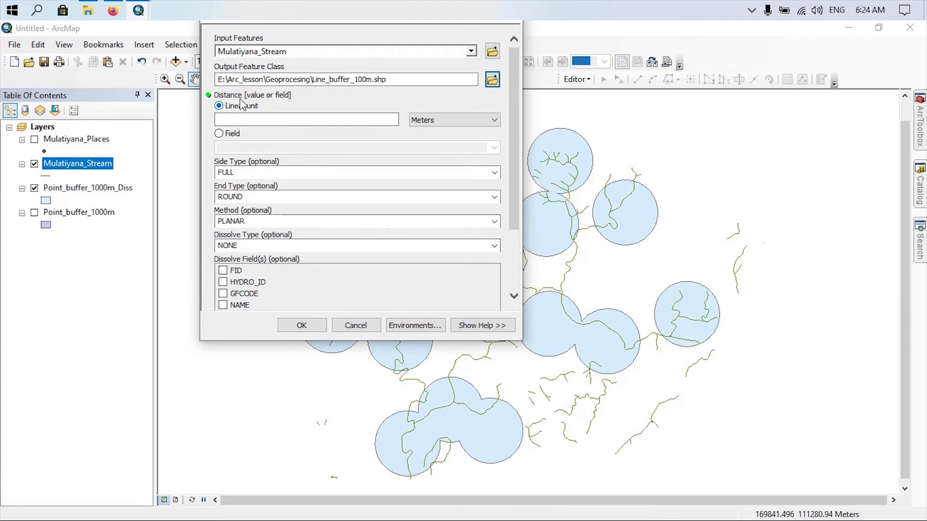
# Step: Set the linear buffer distance to 100 meters, keep the dissolve type at NONE, and run the Buffer tool
pyautogui.click(377, 117)
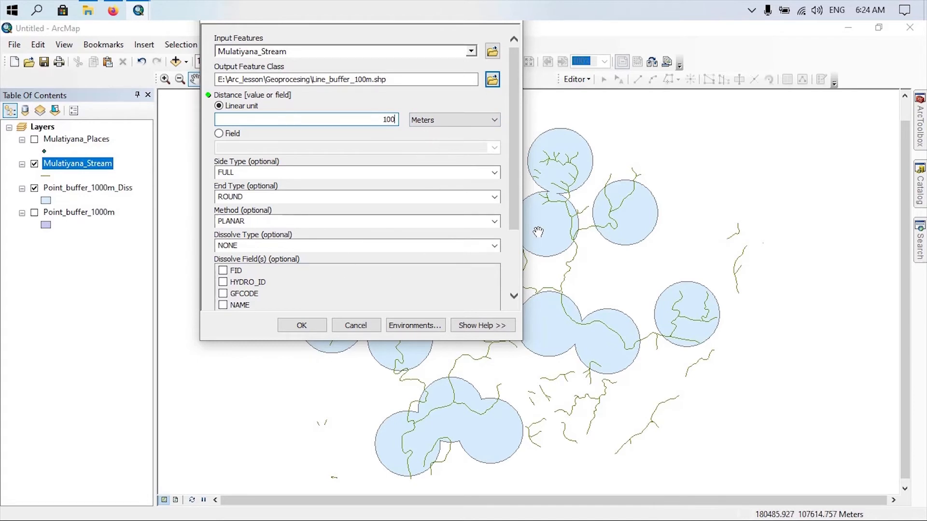
pyautogui.moveTo(515, 212); pyautogui.dragTo(515, 274)
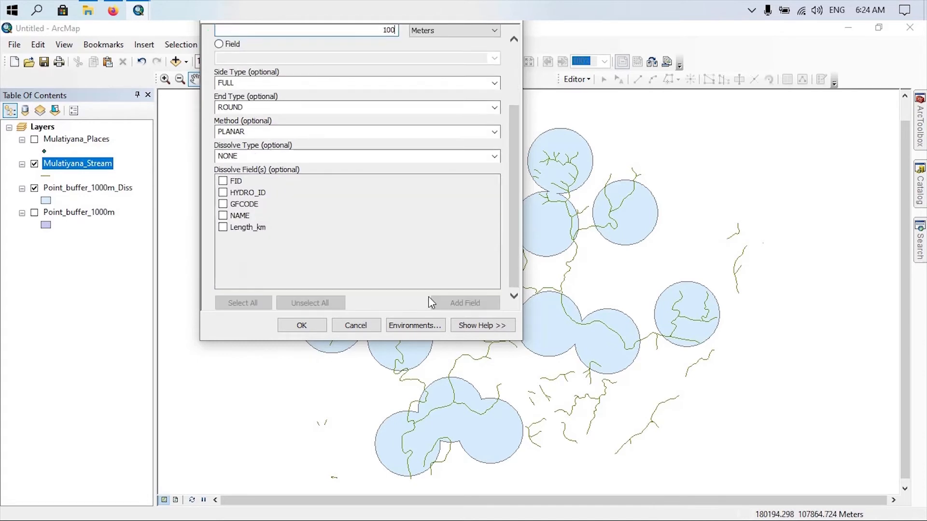
pyautogui.click(301, 326)
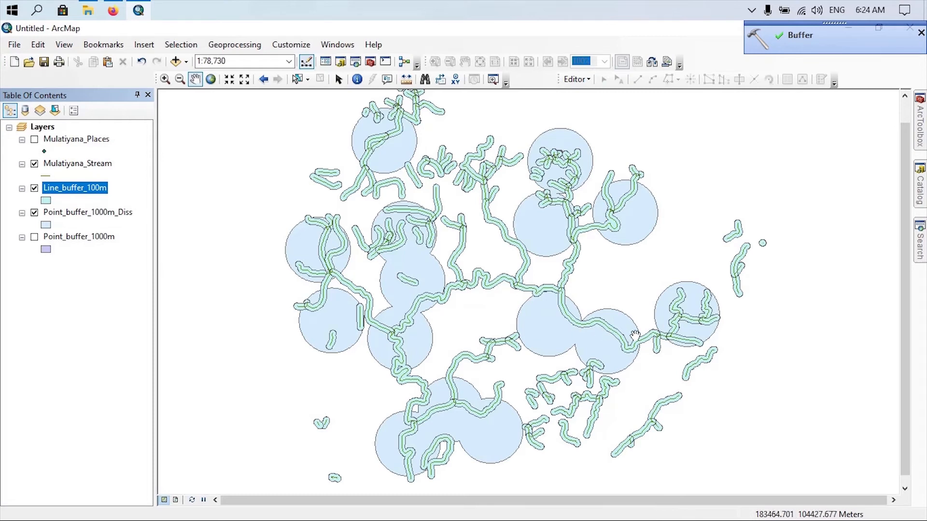
# Step: Hide the Point_buffer_1000m_Diss and Mulatiyana_Stream layers and give the stream lines the Highway Ramp symbol in dark blue
pyautogui.click(34, 213)
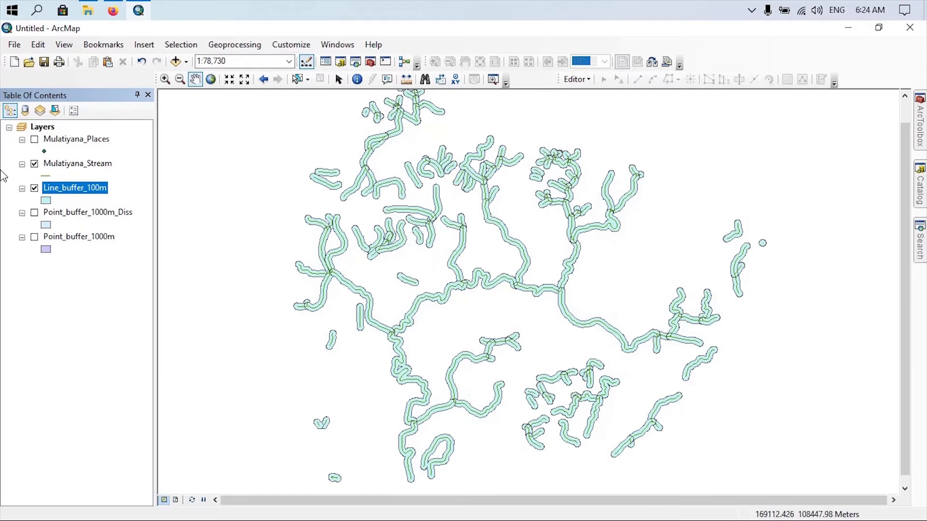
pyautogui.click(34, 165)
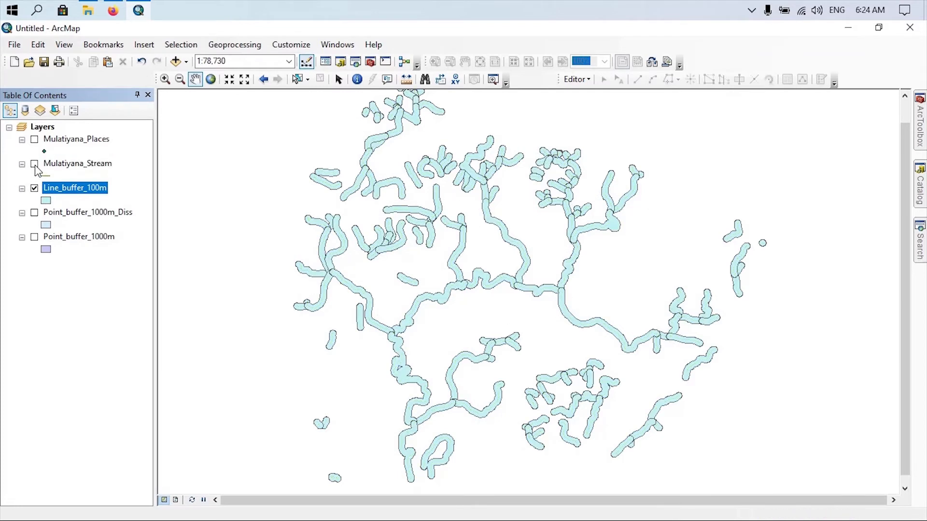
pyautogui.click(45, 175)
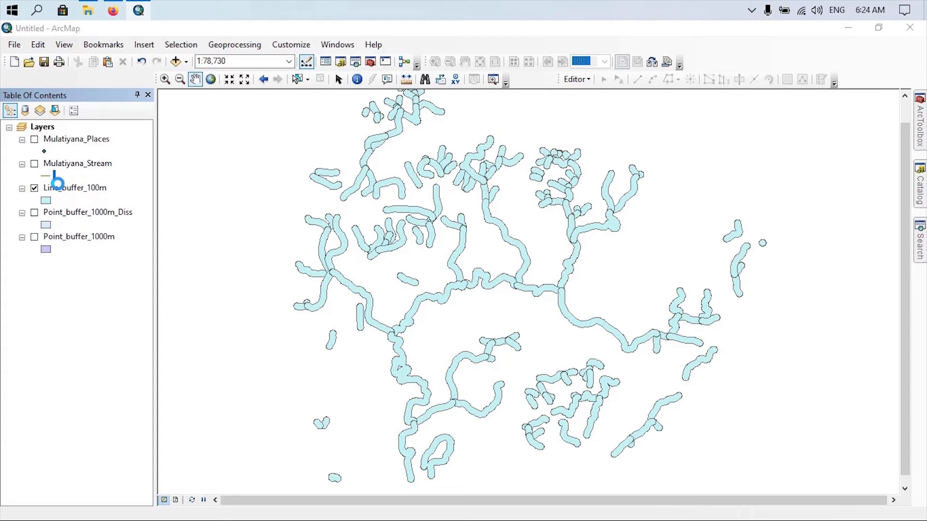
pyautogui.click(582, 257)
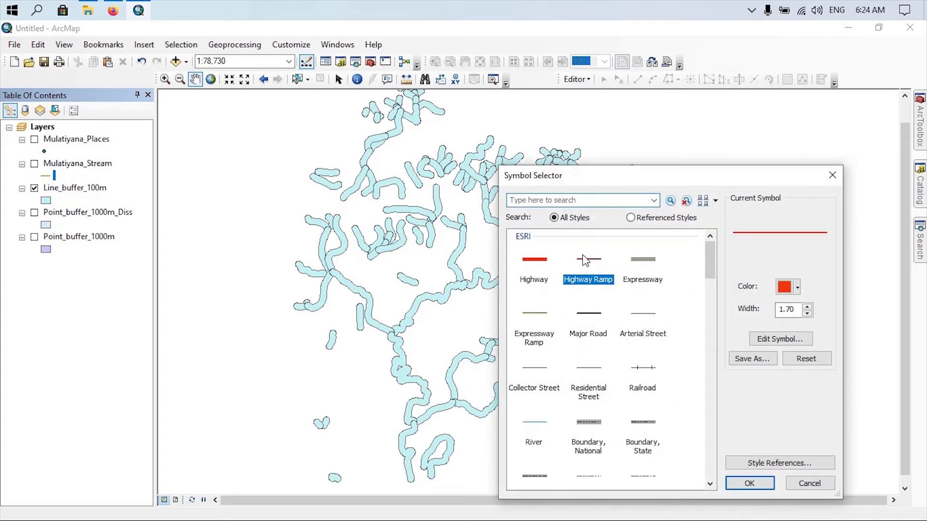
pyautogui.click(798, 288)
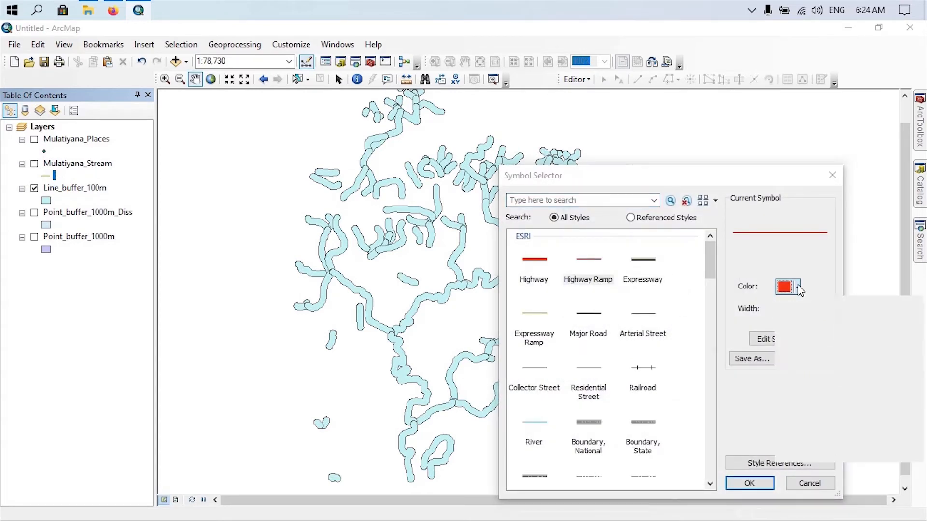
pyautogui.click(798, 288)
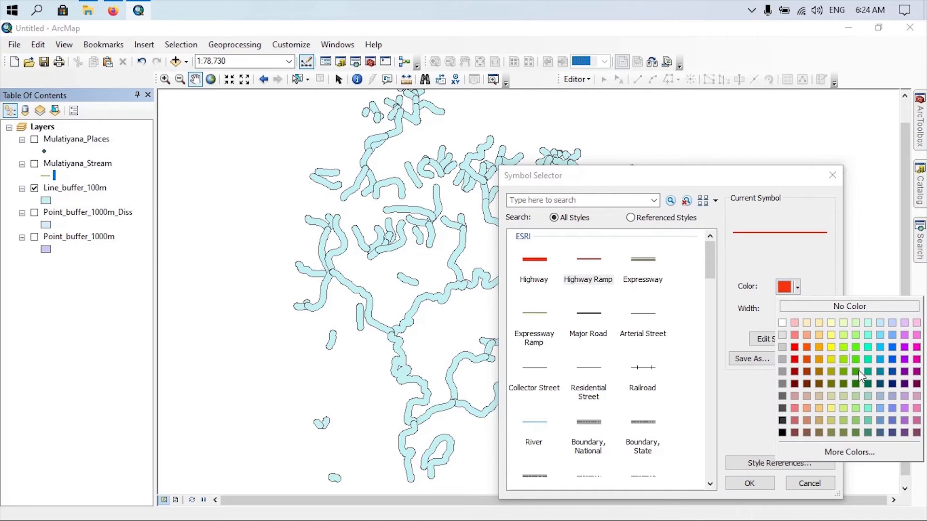
pyautogui.click(891, 371)
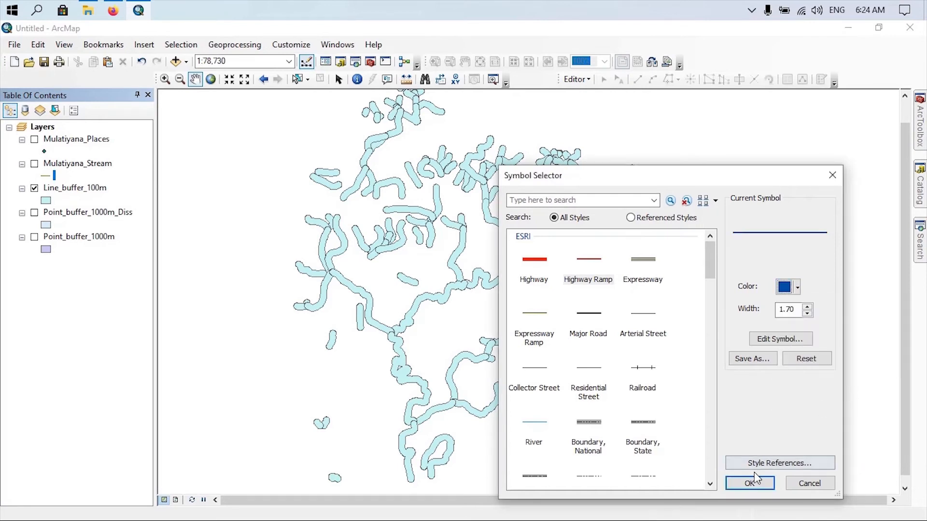
pyautogui.click(750, 484)
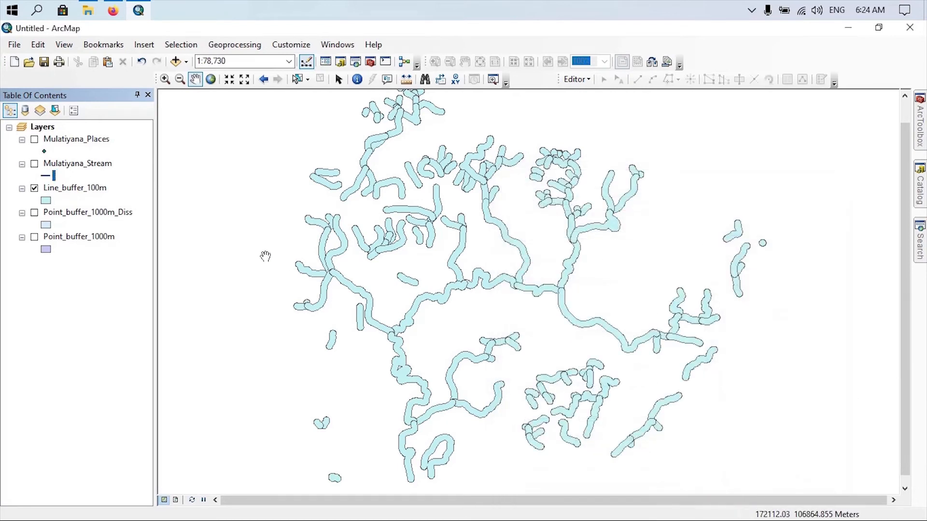
# Step: Compare the stream lines with Line_buffer_100m by toggling the visibility of Mulatiyana_Stream, leaving the stream layer hidden
pyautogui.click(34, 164)
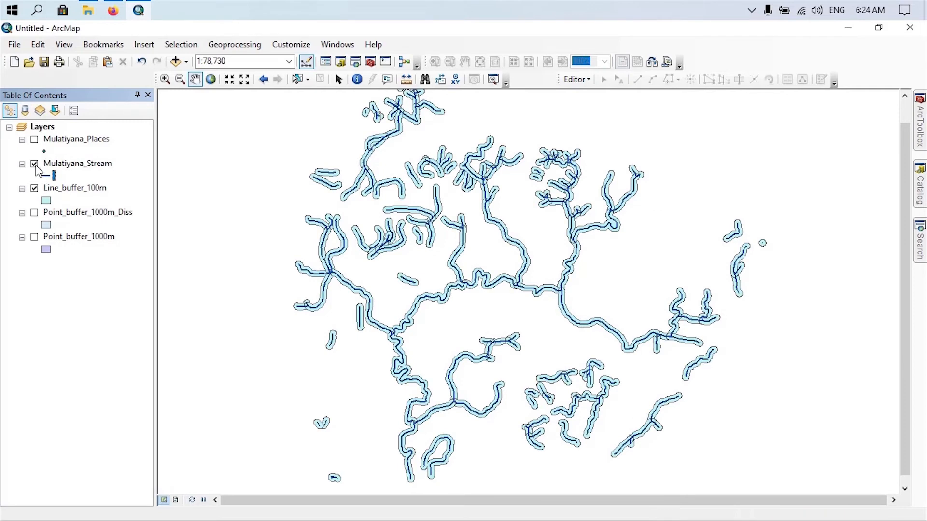
pyautogui.click(34, 164)
pyautogui.click(34, 164)
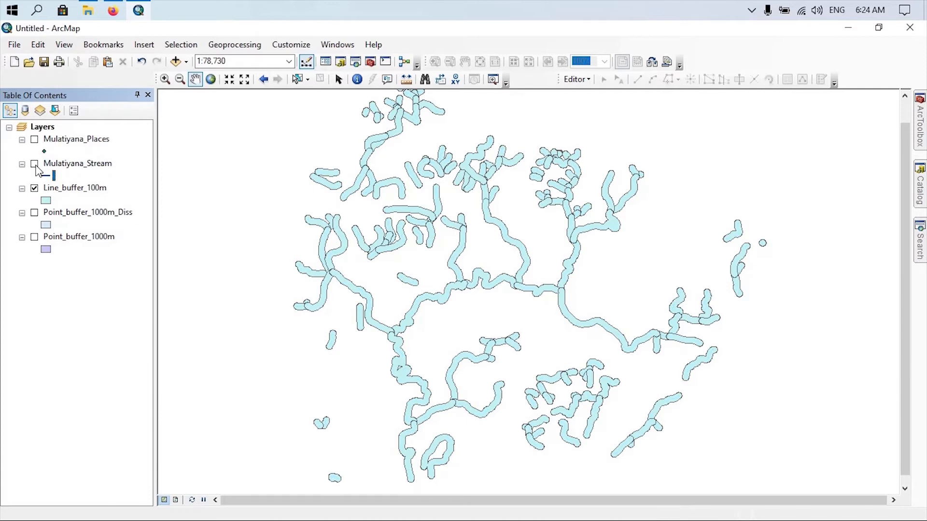
pyautogui.click(35, 164)
pyautogui.click(34, 164)
pyautogui.click(34, 164)
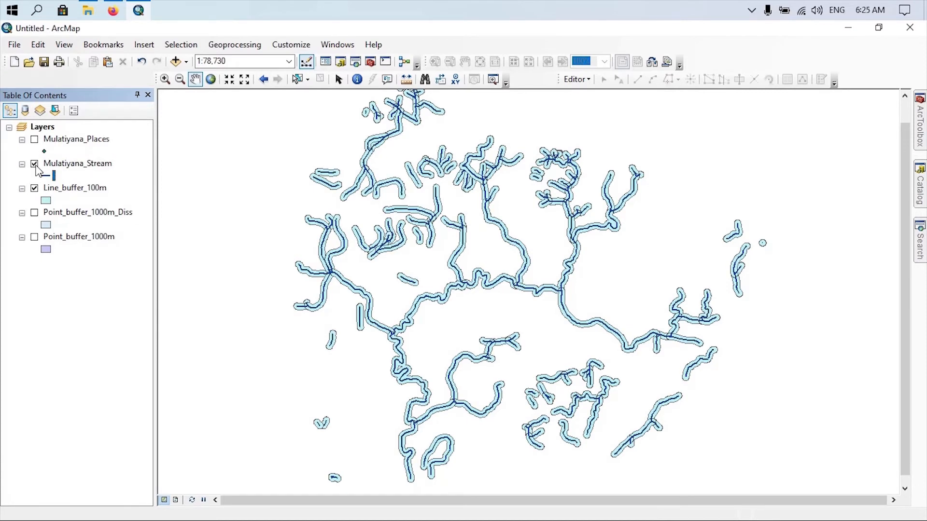
pyautogui.click(34, 165)
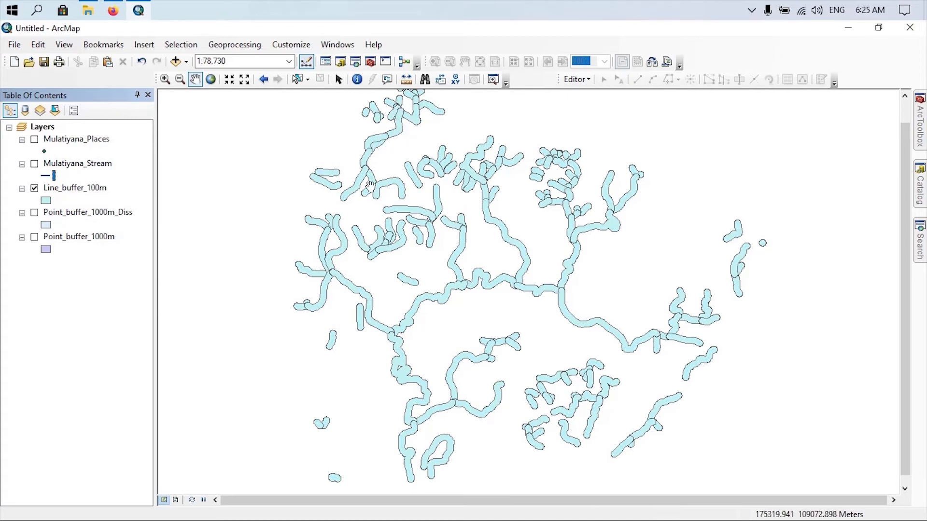
# Step: Start a Buffer with Mulatiyana_Stream as input and Line_buffer_100m_diss.shp in the Geoprocesing folder as the output feature class
pyautogui.click(216, 48)
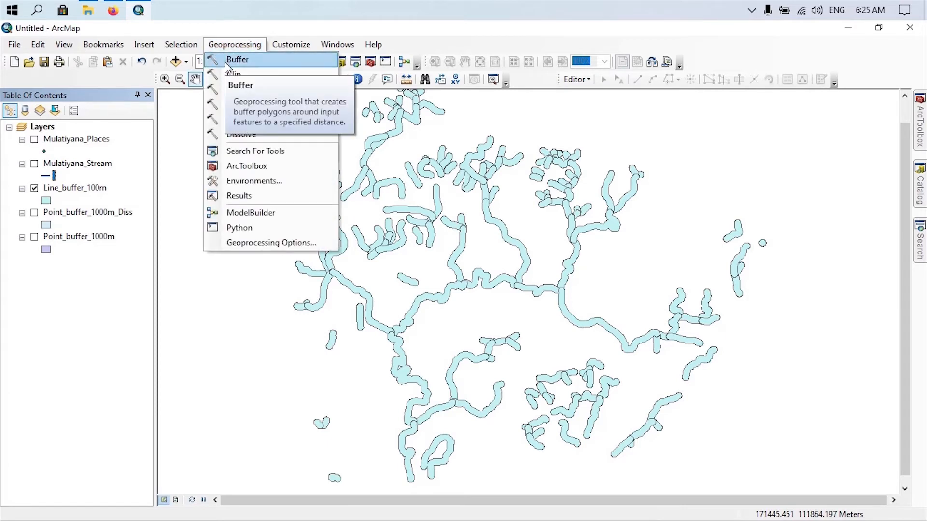
pyautogui.click(227, 60)
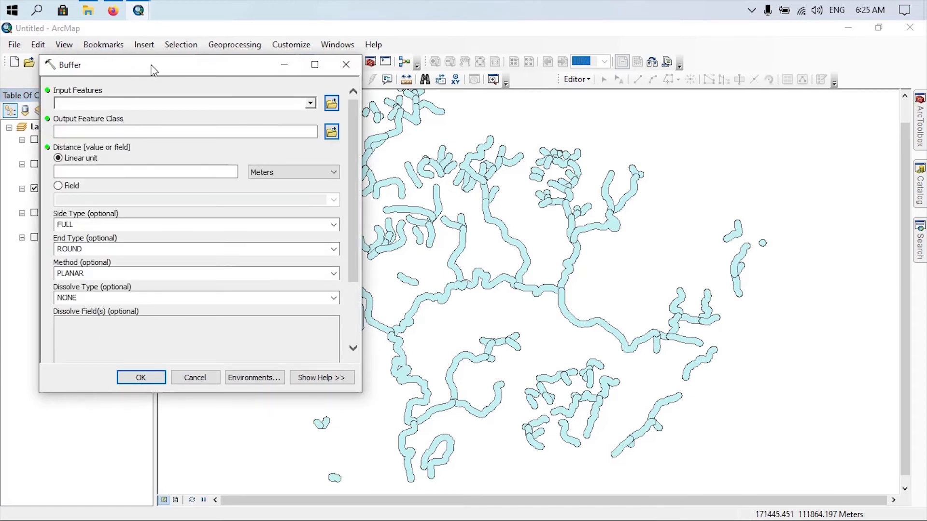
pyautogui.moveTo(154, 70); pyautogui.dragTo(324, 117)
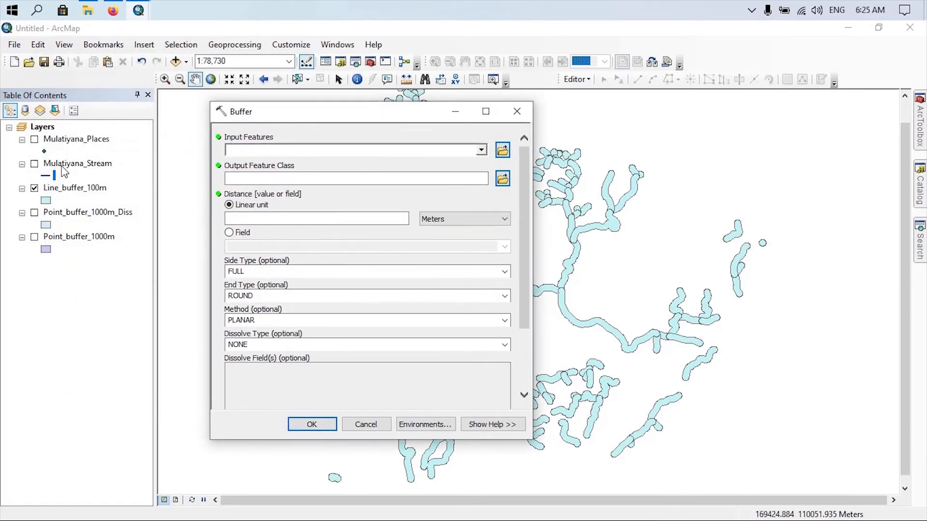
pyautogui.moveTo(62, 172); pyautogui.dragTo(258, 153)
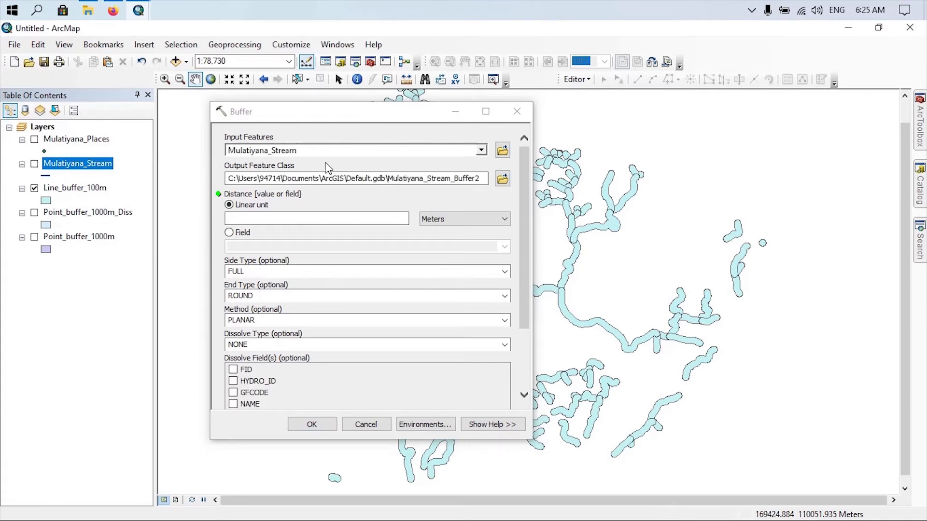
pyautogui.click(502, 179)
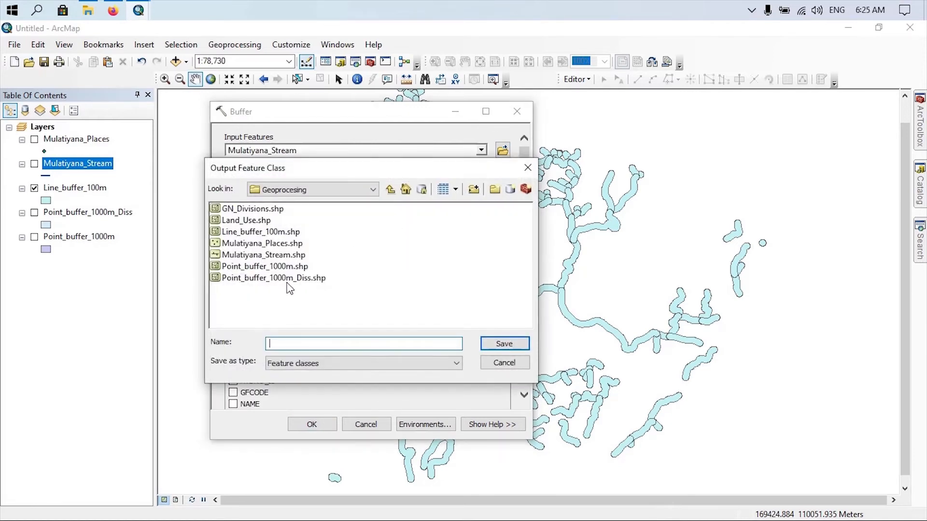
pyautogui.click(250, 232)
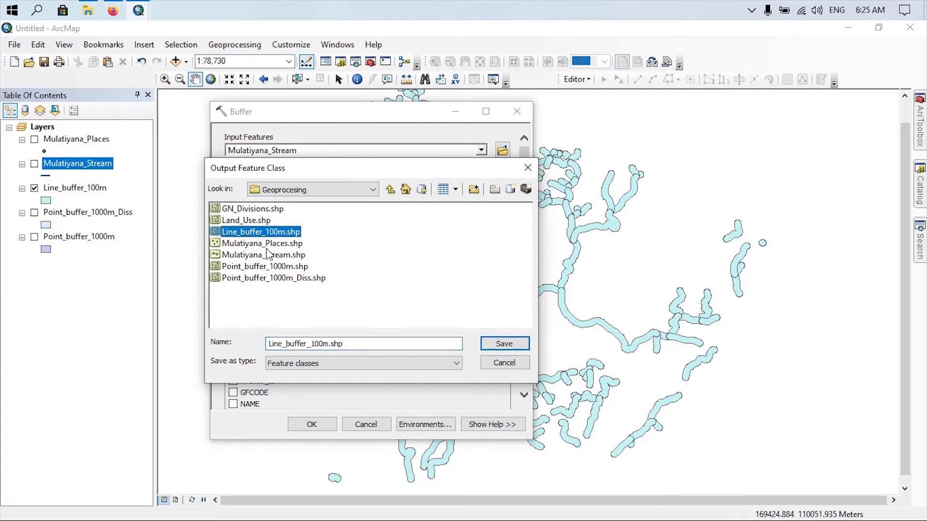
pyautogui.click(329, 344)
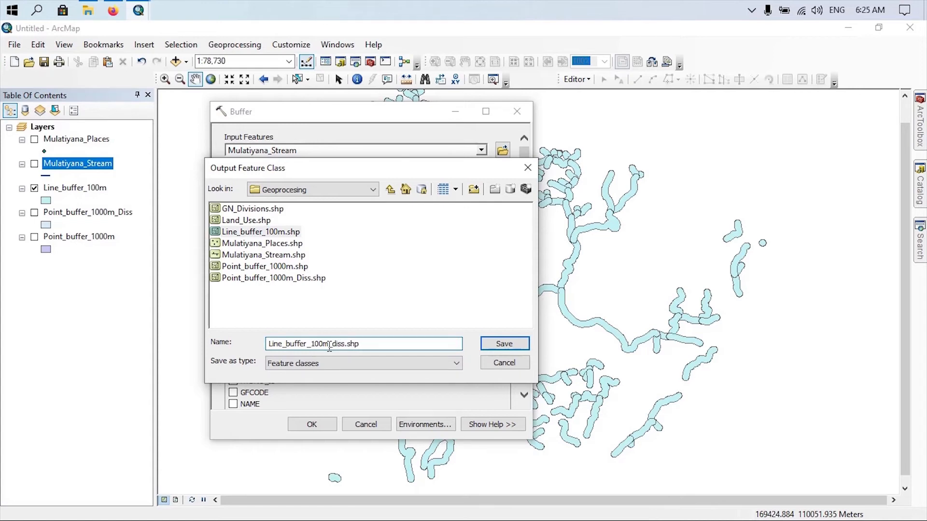
pyautogui.click(493, 344)
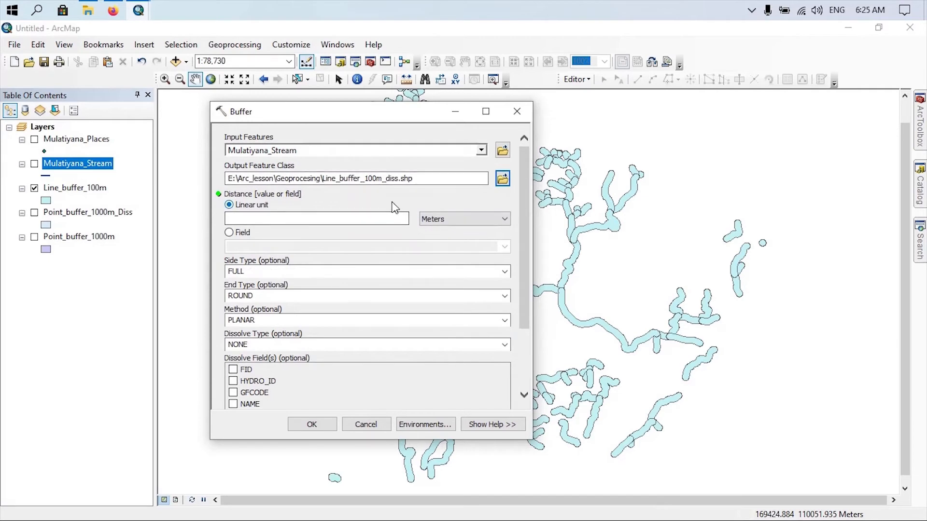
# Step: Set the linear buffer distance to 100 meters and the dissolve type to ALL, and run the Buffer tool
pyautogui.click(378, 220)
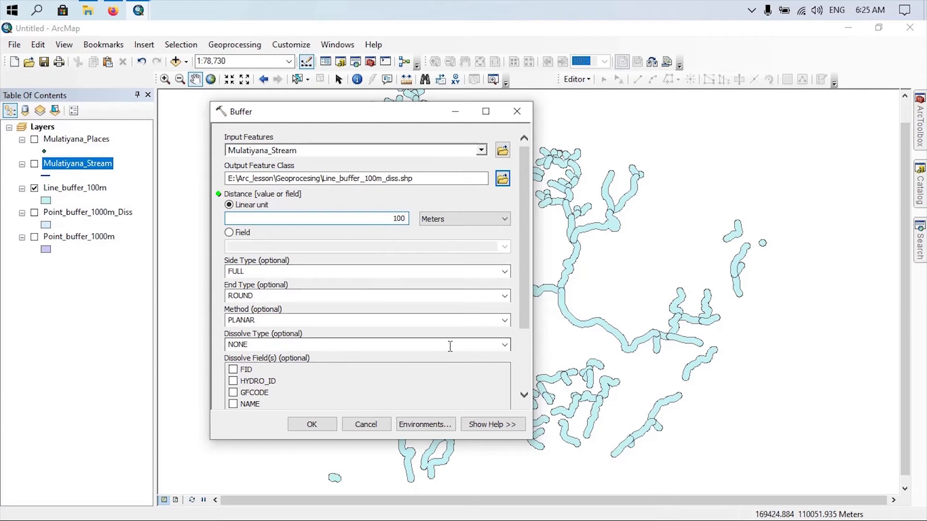
pyautogui.click(503, 344)
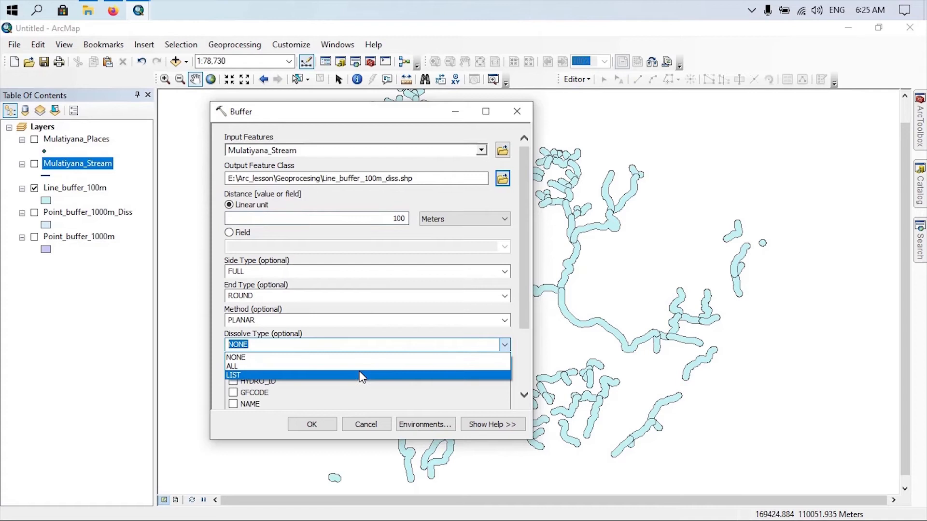
pyautogui.click(348, 365)
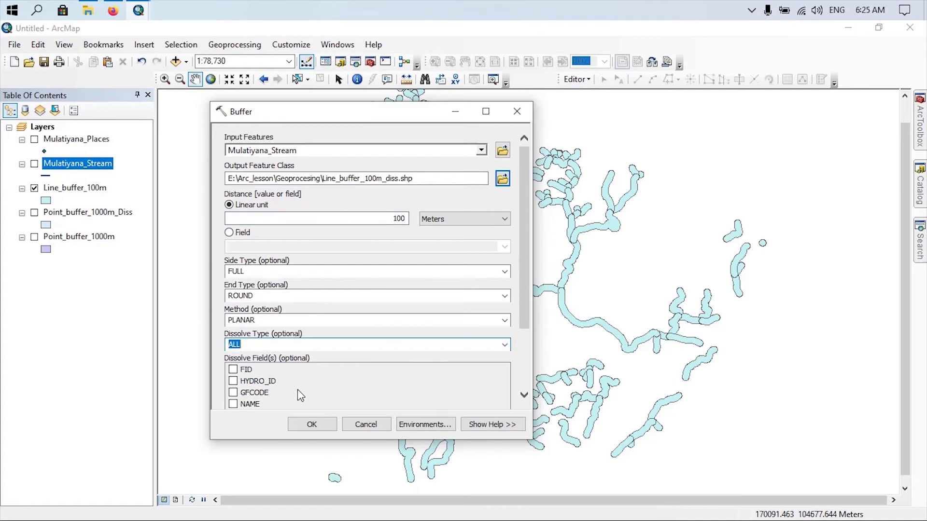
pyautogui.click(311, 424)
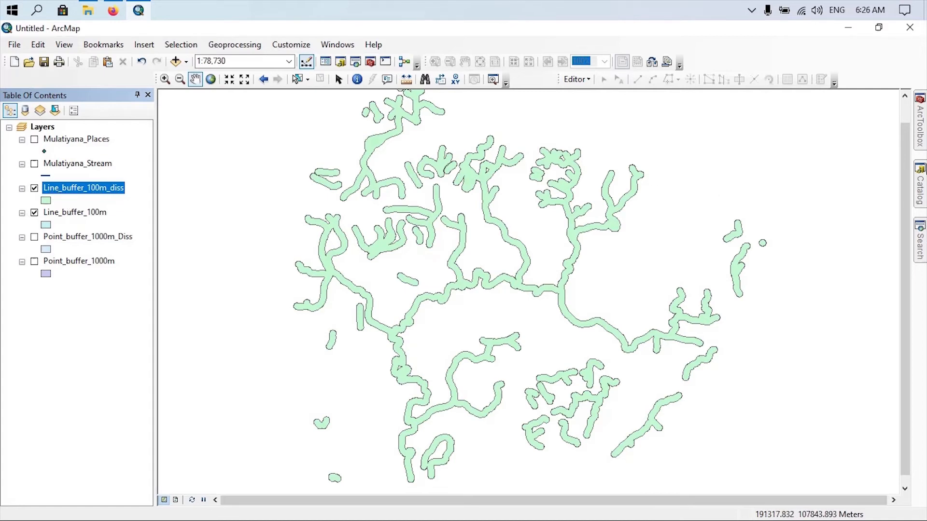
# Step: Add Land_Use.shp from the Geoprocesing folder to the map and hide the Line_buffer_100m_diss and Line_buffer_100m layers
pyautogui.click(920, 190)
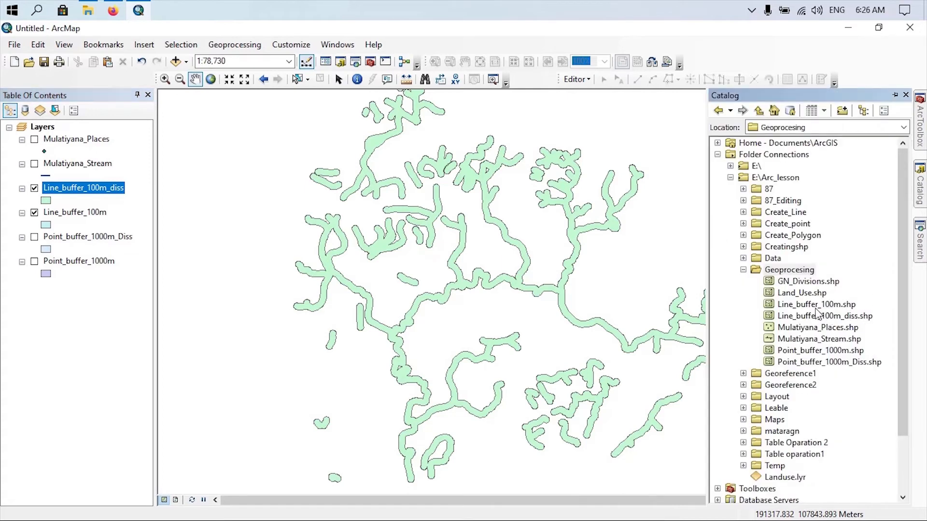
pyautogui.moveTo(792, 296)
pyautogui.mouseDown()
pyautogui.moveTo(597, 289)
pyautogui.moveTo(556, 279)
pyautogui.mouseUp()
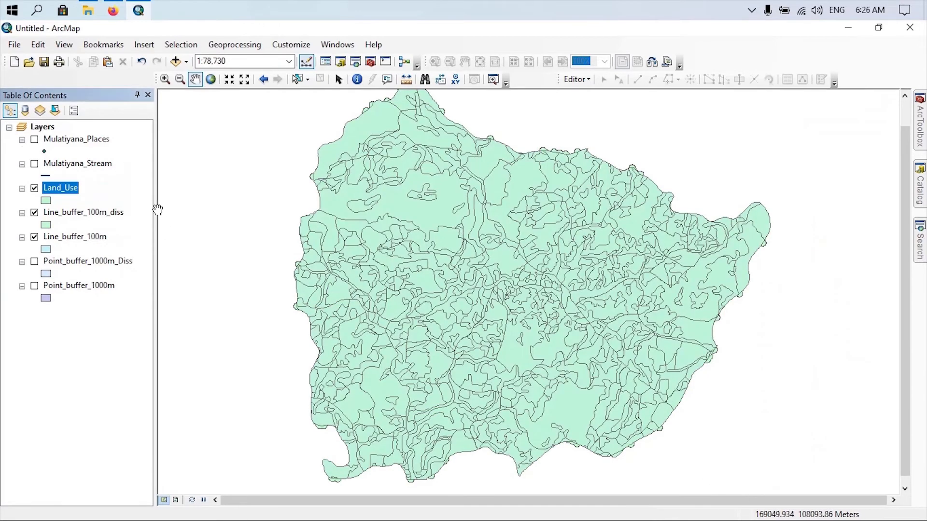
pyautogui.click(34, 213)
pyautogui.click(34, 237)
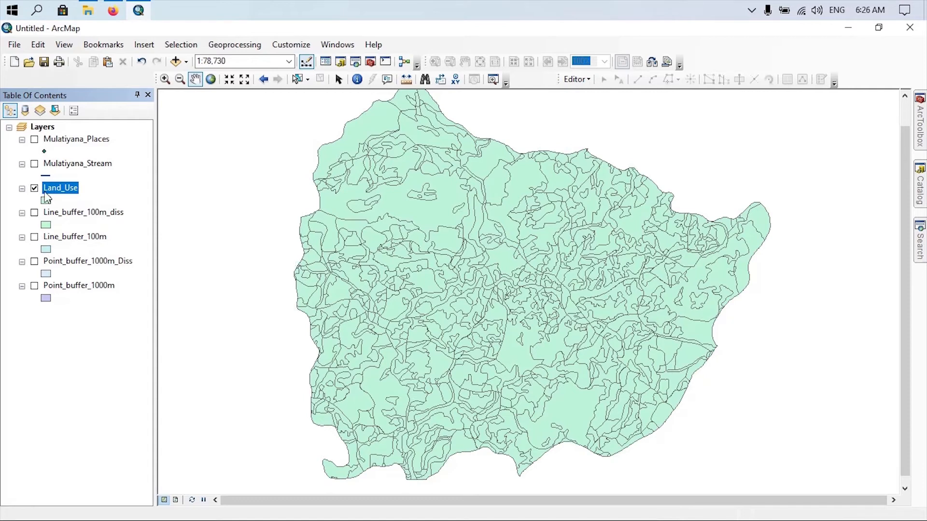
# Step: Open the attribute table of the Land_Use layer, widen its window and move it fully into view
pyautogui.click(60, 188)
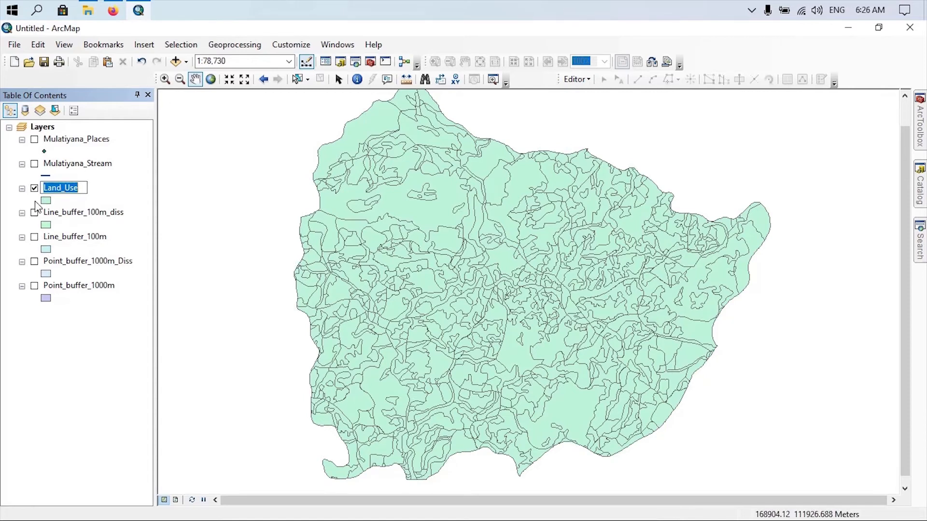
pyautogui.press('Return')
pyautogui.rightClick(60, 193)
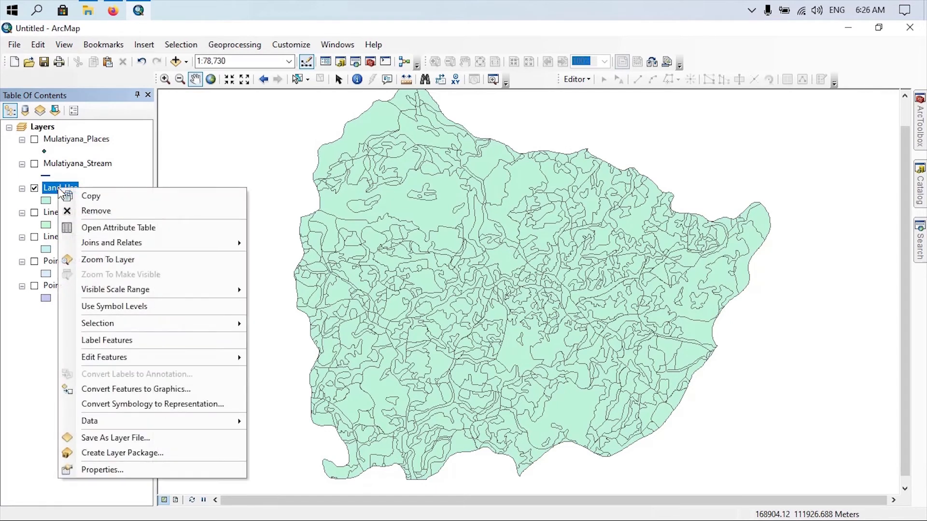
pyautogui.click(83, 229)
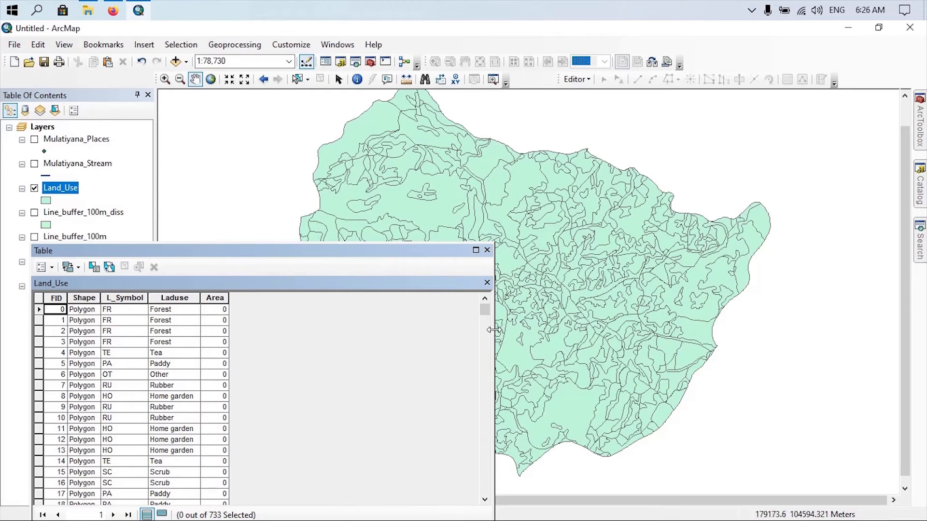
pyautogui.moveTo(492, 330); pyautogui.dragTo(547, 330)
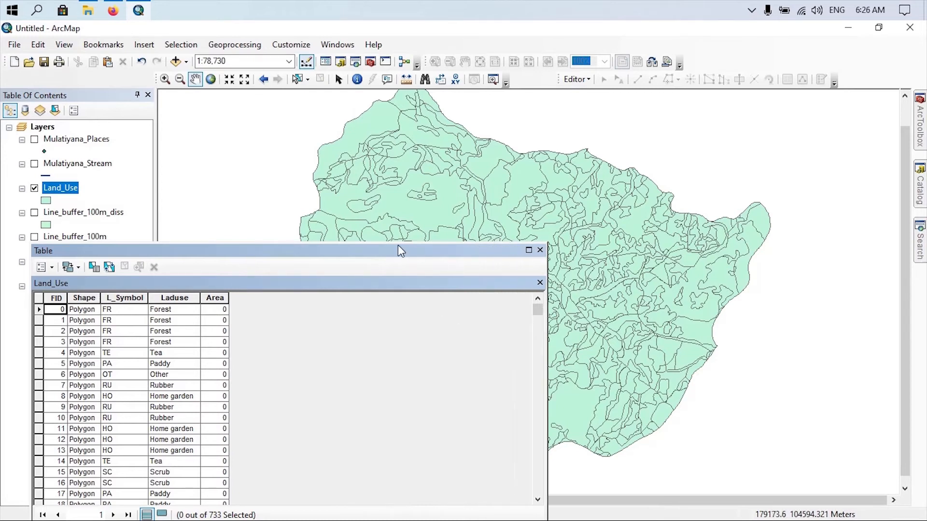
pyautogui.moveTo(396, 248); pyautogui.dragTo(412, 182)
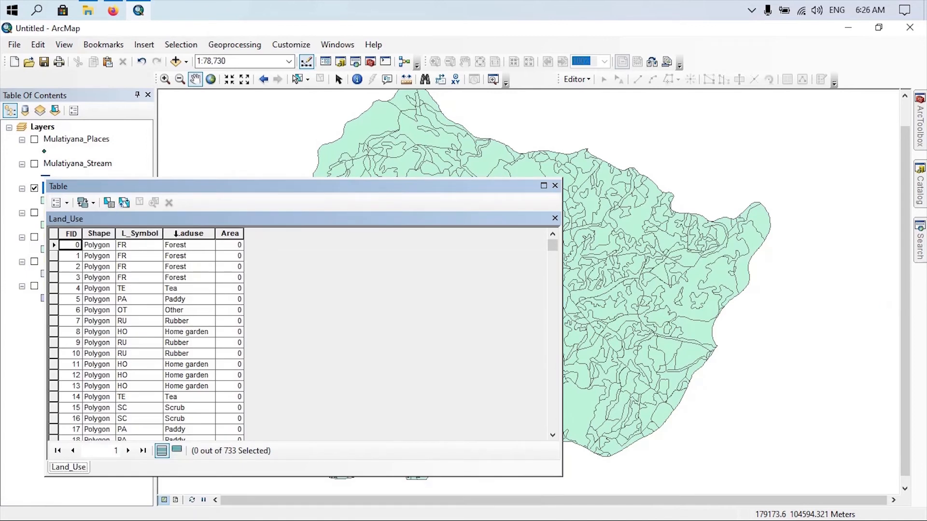
# Step: Select the Land_Use records by attributes with the expression "Laduse" = 'Forest', and close the attribute table
pyautogui.click(110, 205)
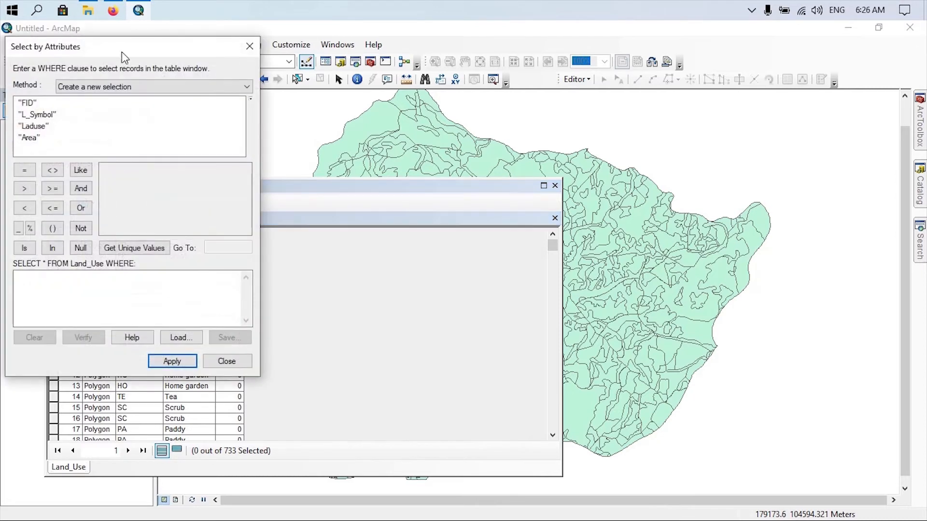
pyautogui.moveTo(116, 50); pyautogui.dragTo(413, 129)
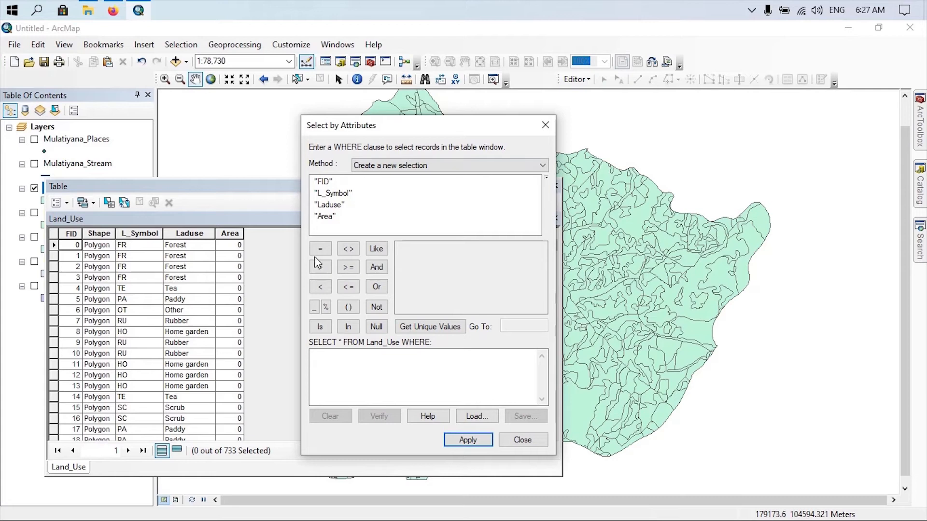
pyautogui.doubleClick(321, 205)
pyautogui.click(321, 250)
pyautogui.click(430, 328)
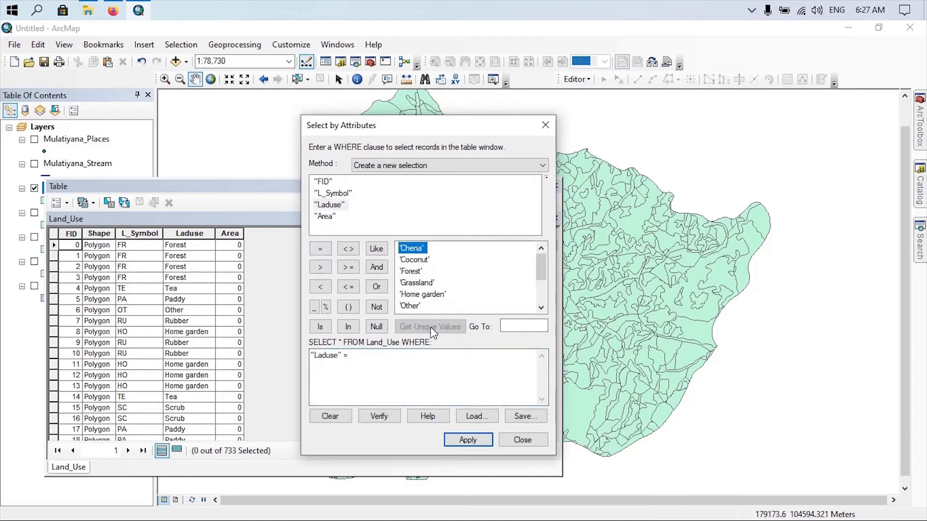
pyautogui.doubleClick(414, 272)
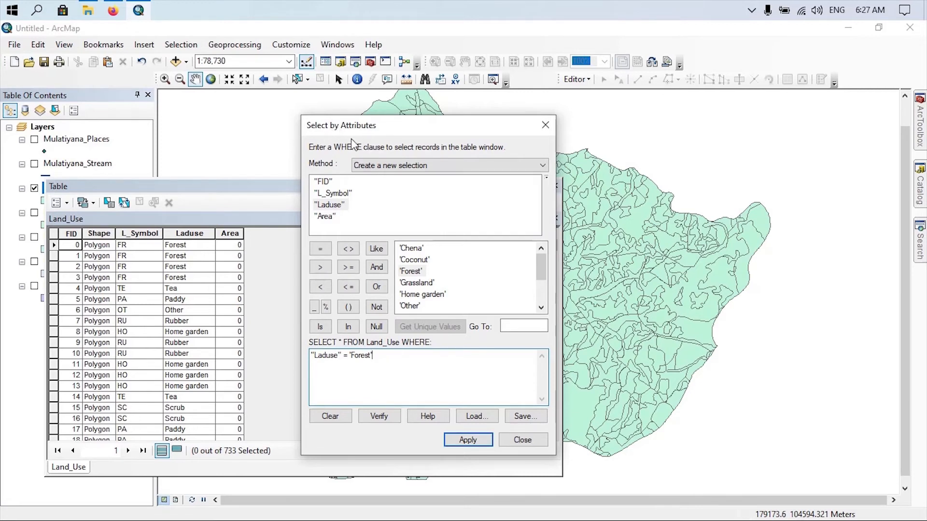
pyautogui.click(462, 441)
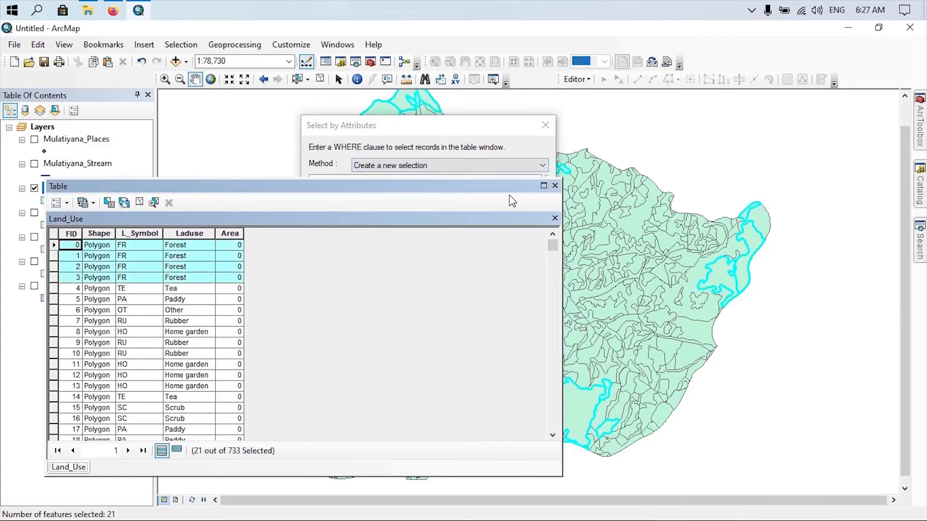
pyautogui.moveTo(475, 193); pyautogui.dragTo(474, 247)
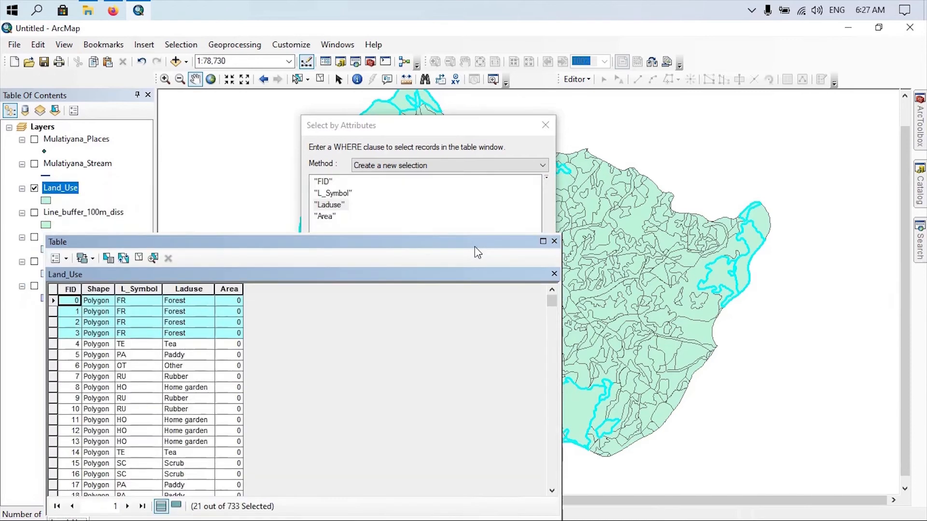
pyautogui.click(555, 242)
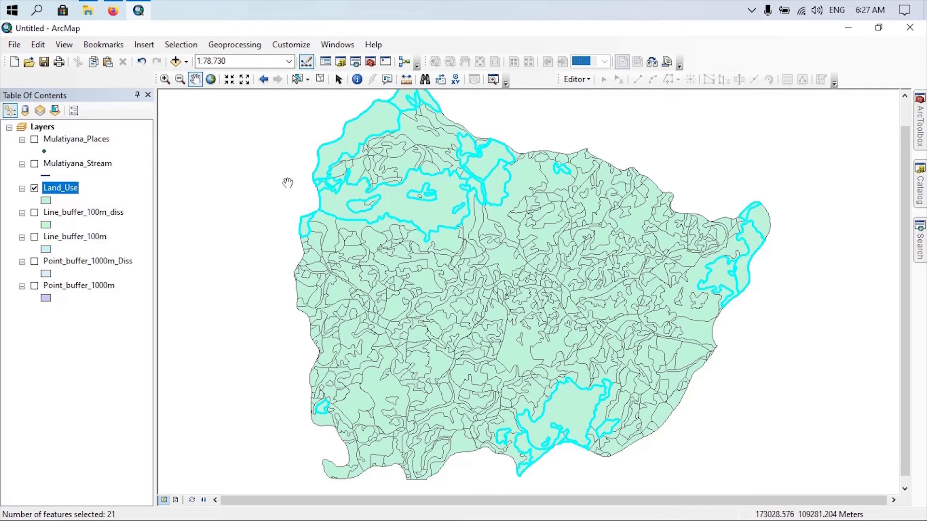
# Step: Start a Buffer with Land_Use as input and Polygon_buffer_100m in the Geoprocesing folder as the output feature class
pyautogui.click(222, 47)
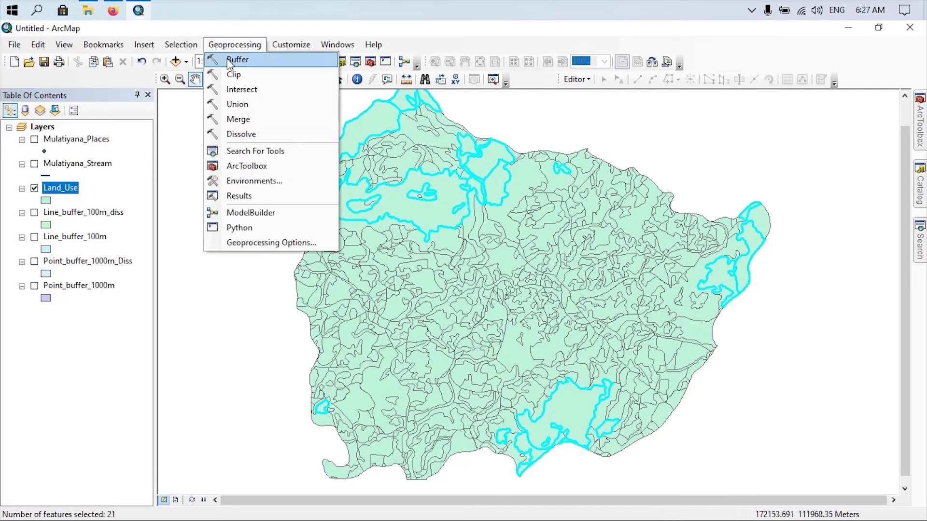
pyautogui.click(227, 58)
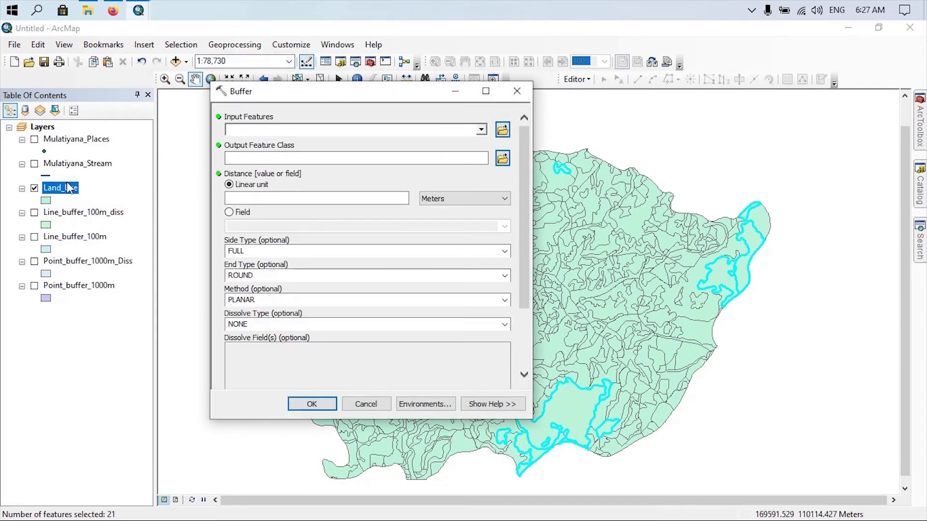
pyautogui.moveTo(55, 196); pyautogui.dragTo(247, 133)
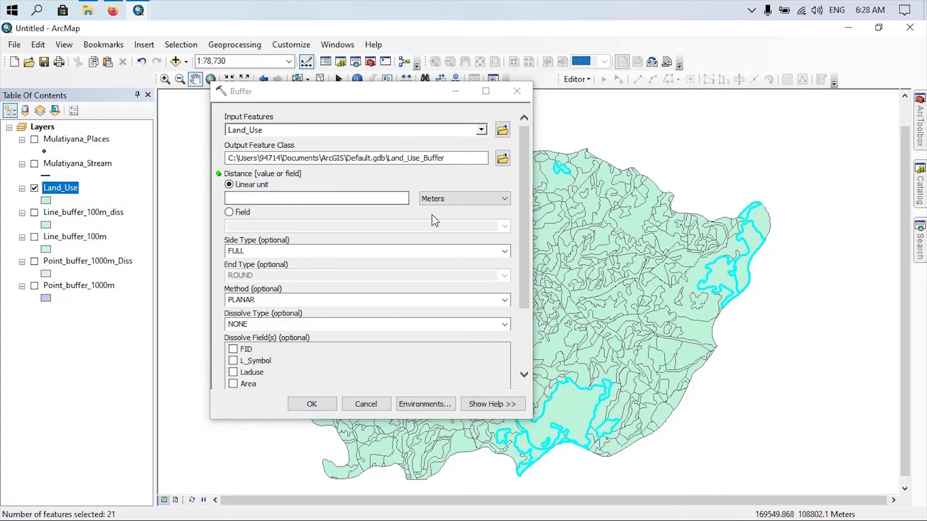
pyautogui.click(502, 158)
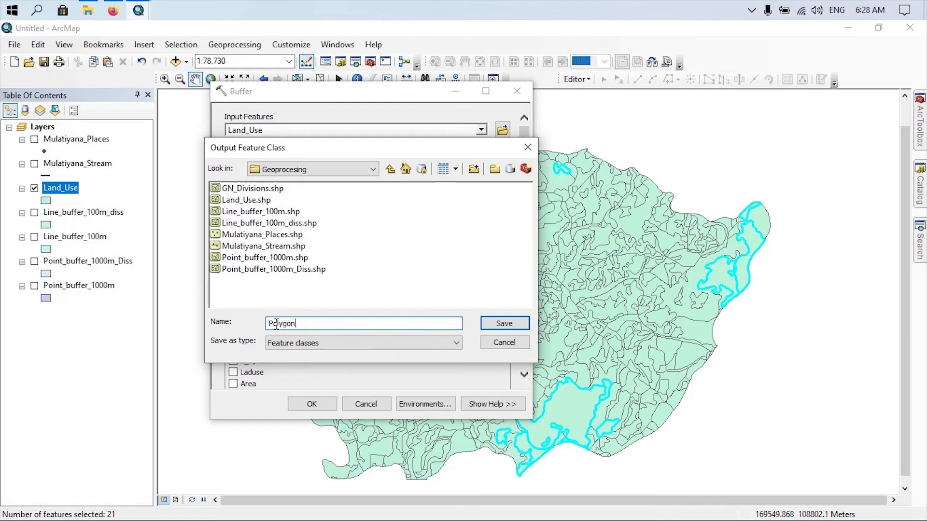
pyautogui.write('uffer_100m')
pyautogui.click(497, 324)
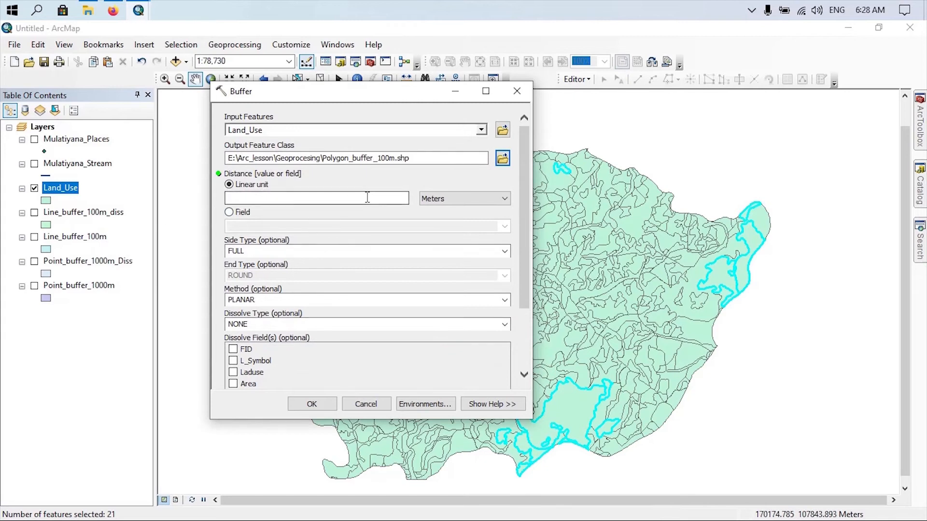
# Step: Set the buffer distance to 100 meters and the dissolve type to ALL, and run the Buffer on the forest polygons
pyautogui.click(381, 200)
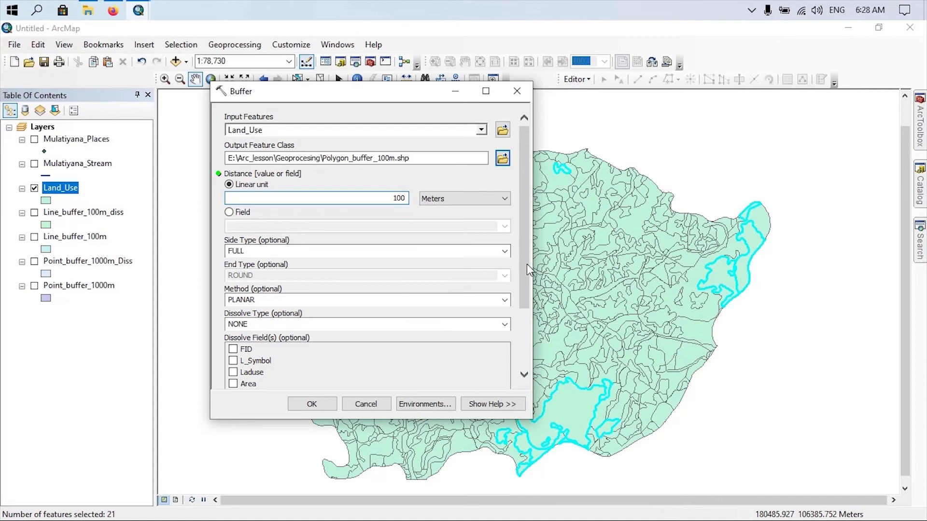
pyautogui.moveTo(526, 264); pyautogui.dragTo(530, 329)
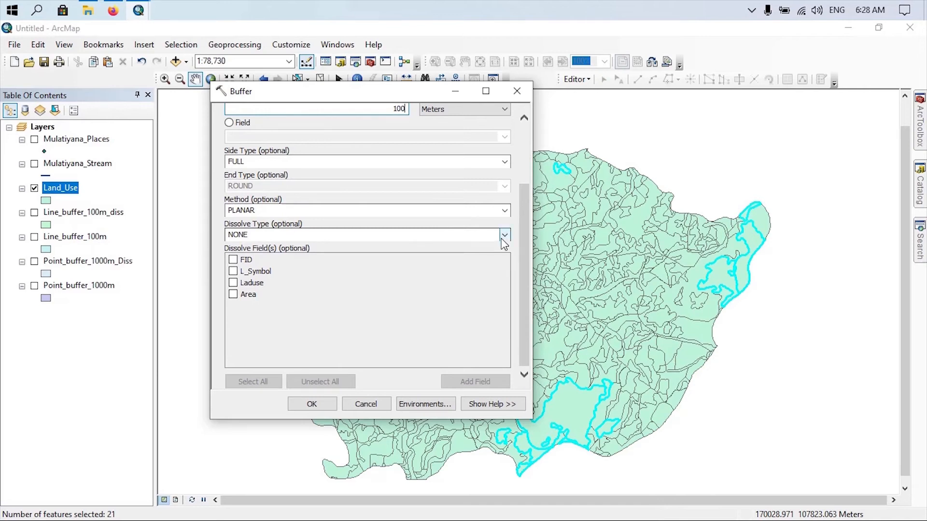
pyautogui.click(504, 236)
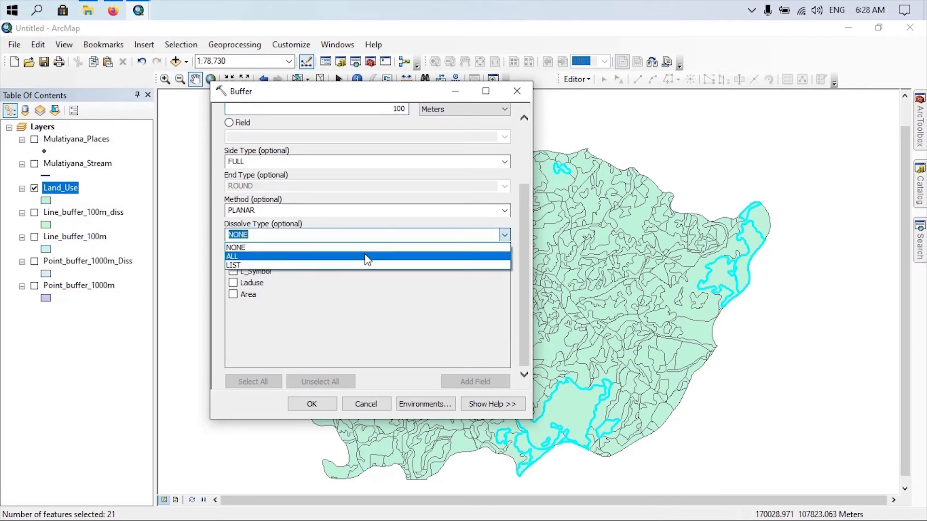
pyautogui.click(368, 257)
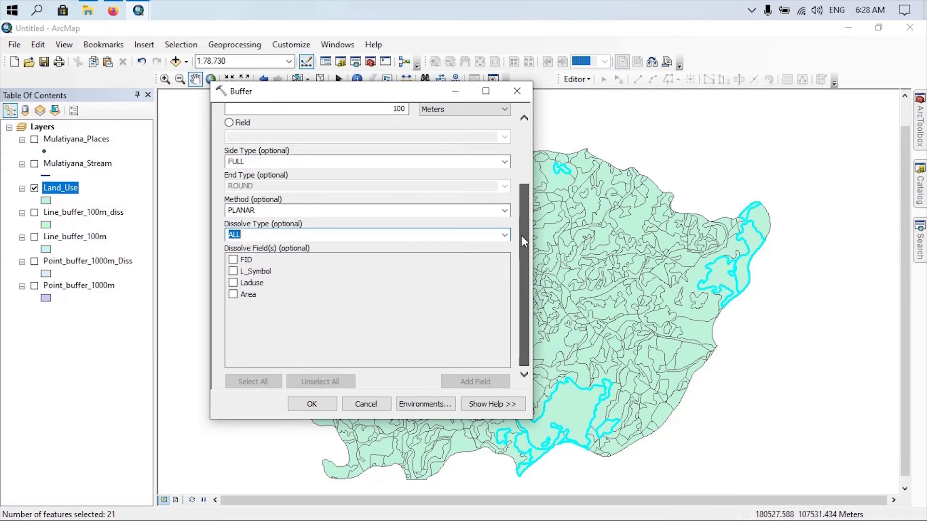
pyautogui.click(312, 405)
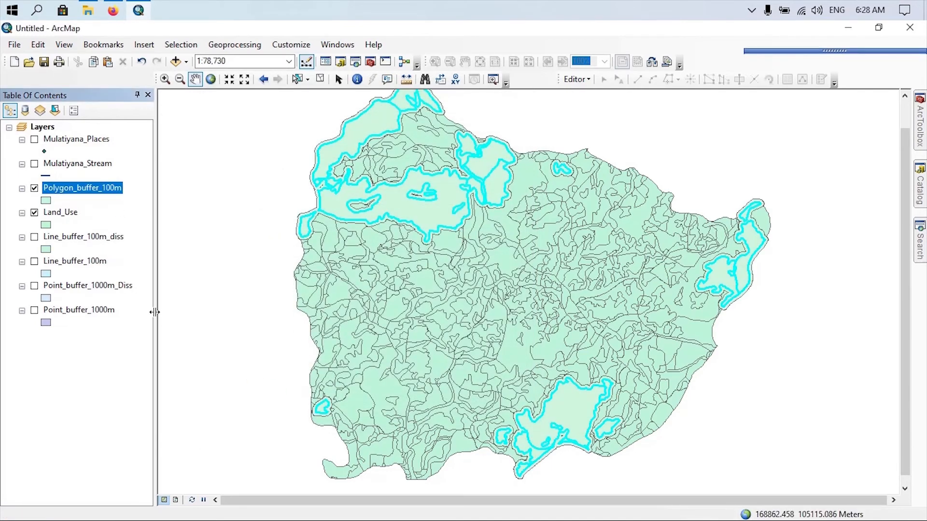
# Step: Hide the Land_Use layer and zoom the map to its full extent
pyautogui.click(34, 213)
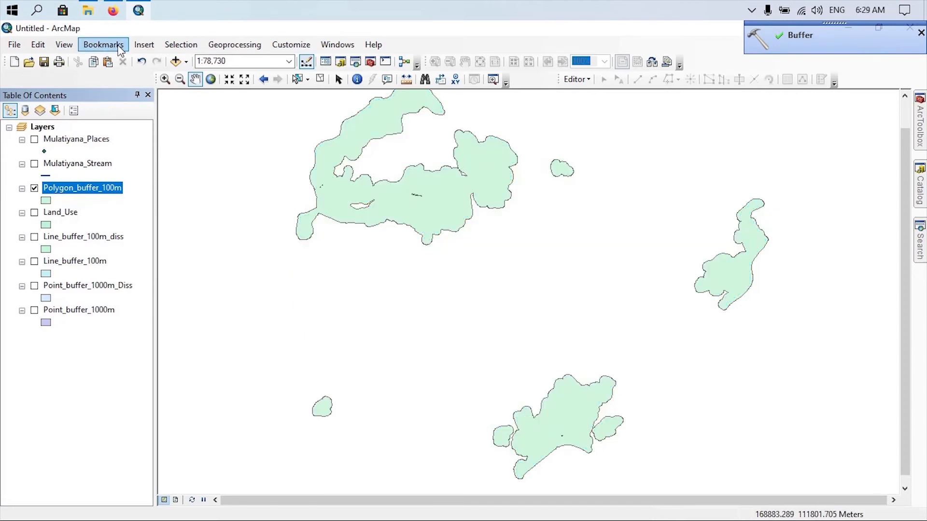
pyautogui.click(211, 80)
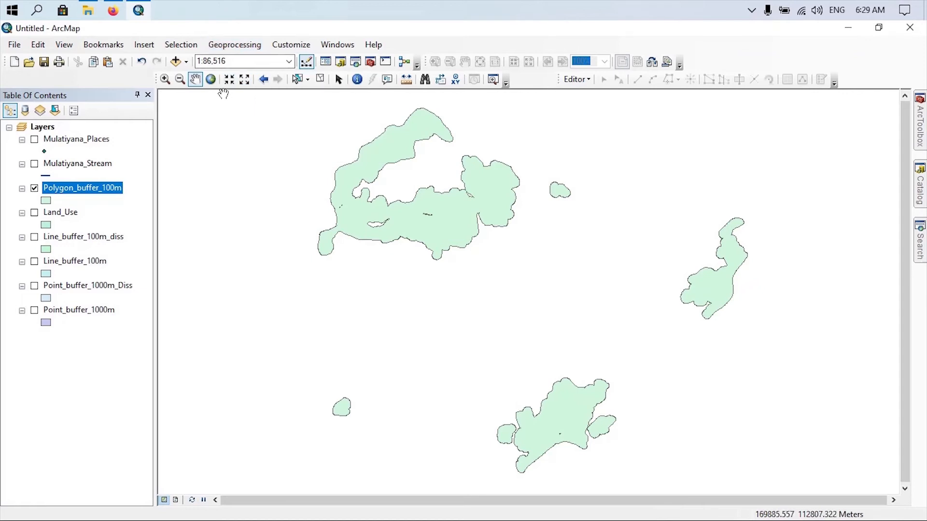
pyautogui.click(218, 45)
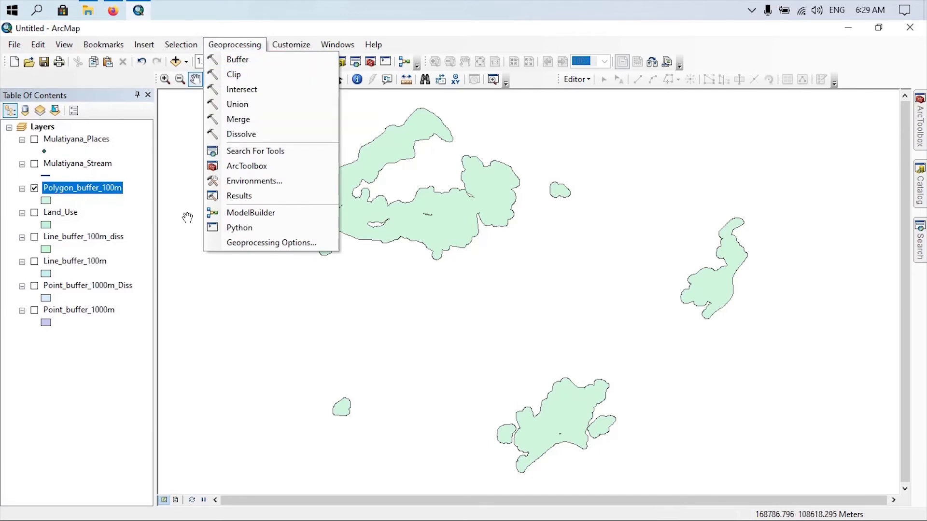
pyautogui.click(223, 47)
# Step: Add GN_Divisions.shp from the Geoprocesing folder to the map
pyautogui.moveTo(922, 196)
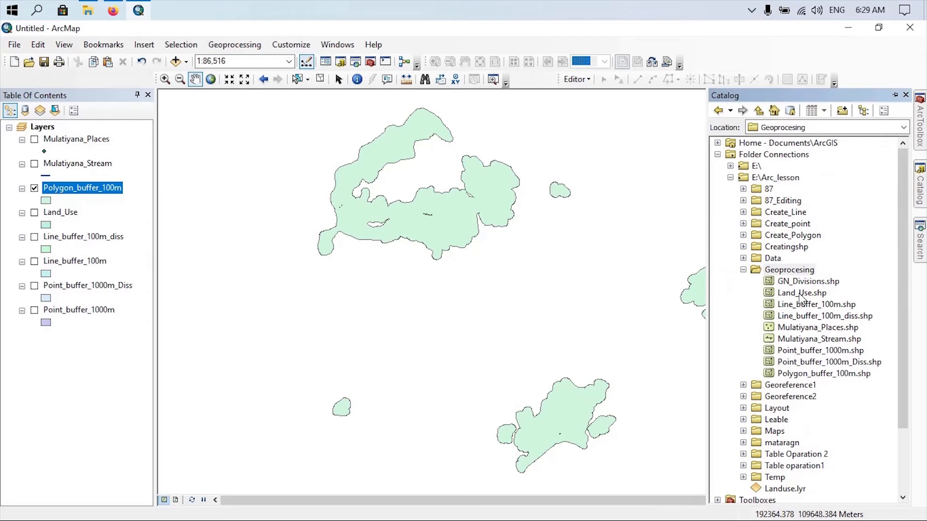
pyautogui.click(790, 282)
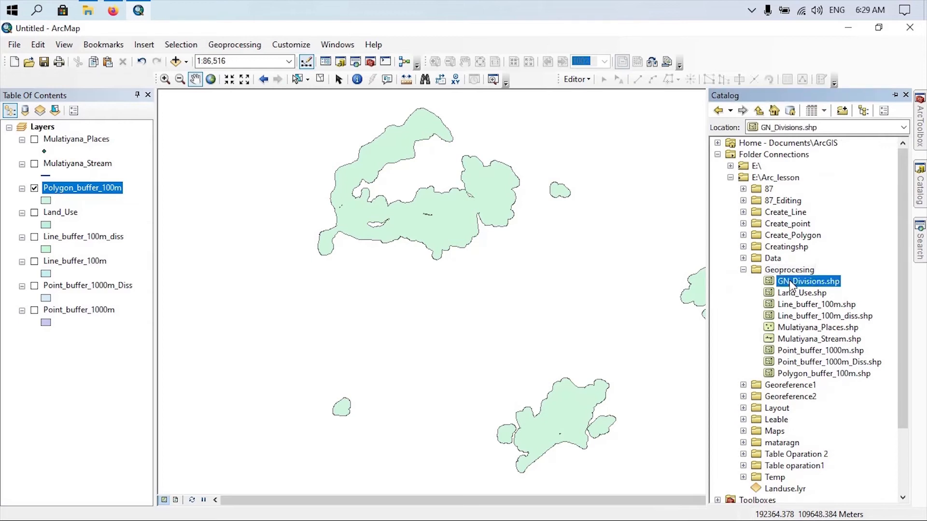
pyautogui.moveTo(494, 271); pyautogui.dragTo(489, 270)
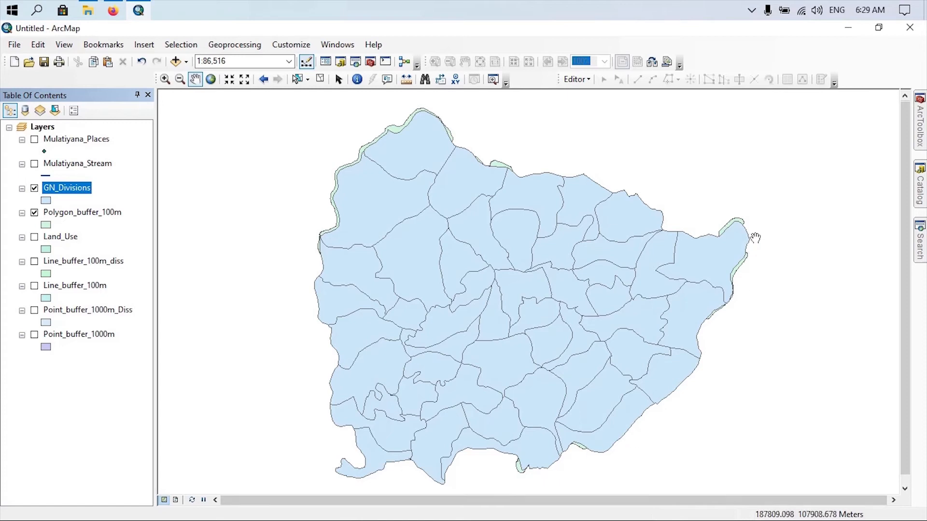
# Step: Switch the GN_Divisions layer off and on to compare its boundary with the Polygon_buffer_100m layer
pyautogui.click(34, 188)
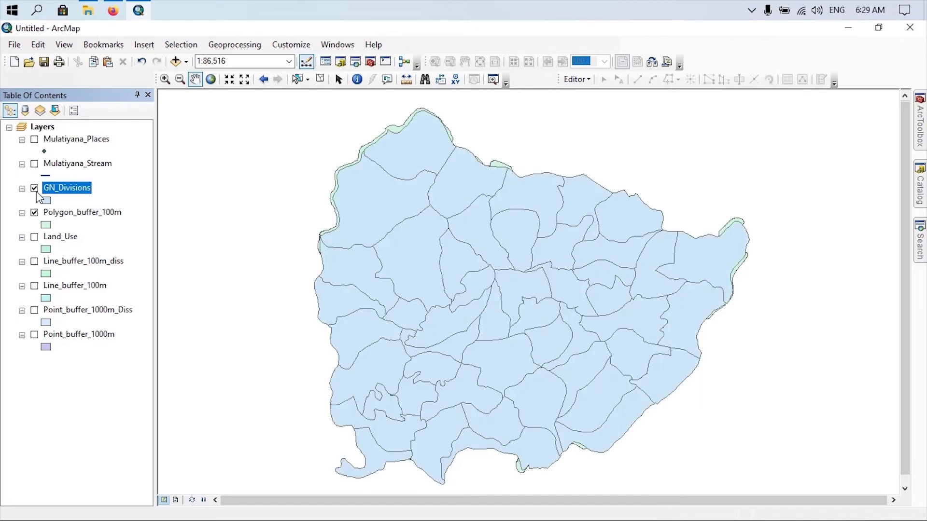
pyautogui.click(34, 188)
pyautogui.click(34, 189)
pyautogui.click(34, 188)
pyautogui.click(34, 188)
# Step: Start a Clip with Polygon_buffer_100m as the input features and GN_Divisions as the clip features
pyautogui.click(220, 49)
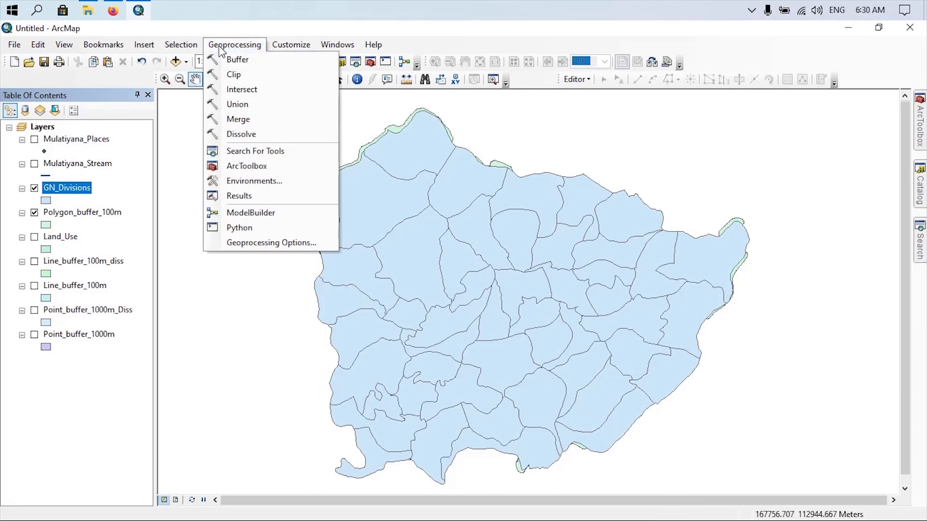
pyautogui.click(235, 76)
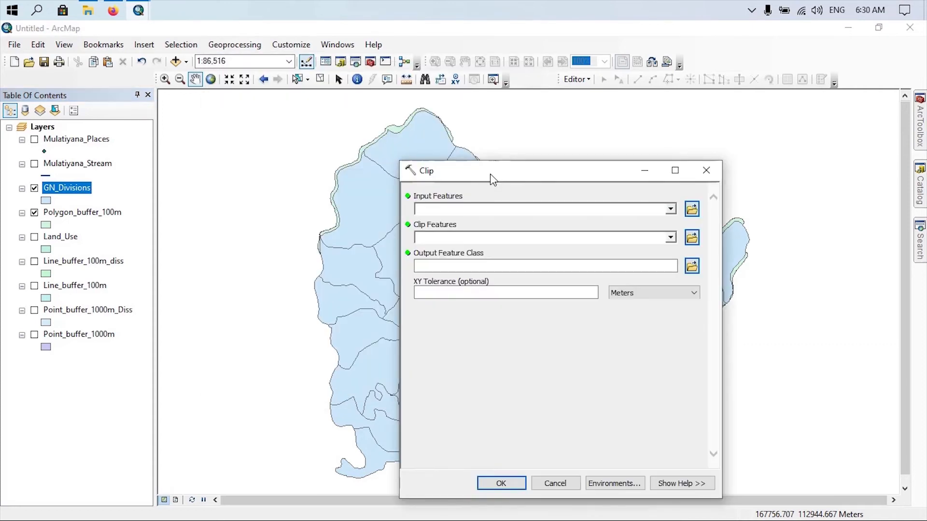
pyautogui.moveTo(491, 173); pyautogui.dragTo(417, 174)
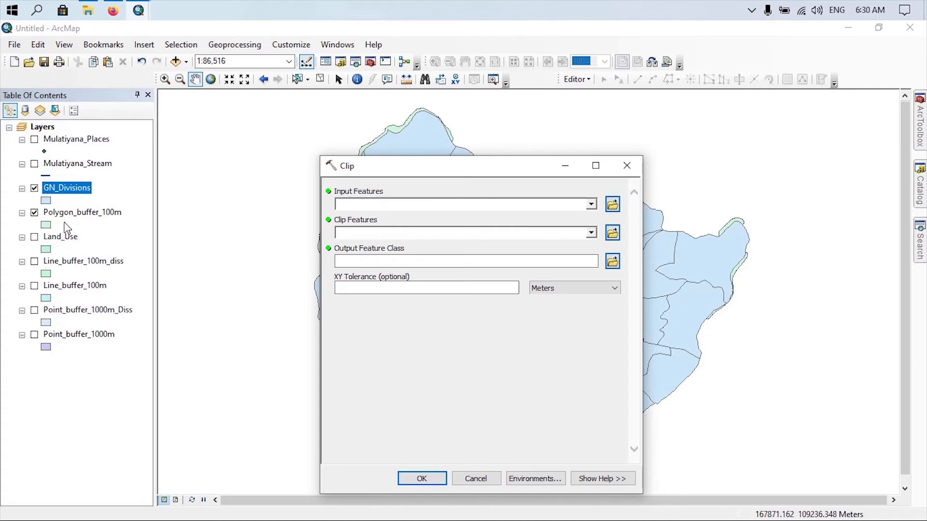
pyautogui.moveTo(66, 221); pyautogui.dragTo(346, 203)
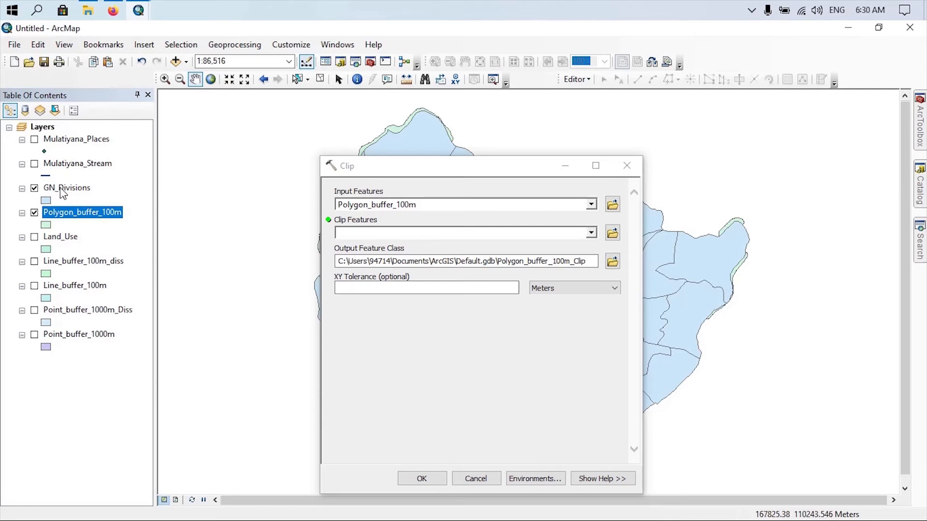
pyautogui.moveTo(63, 194); pyautogui.dragTo(161, 207)
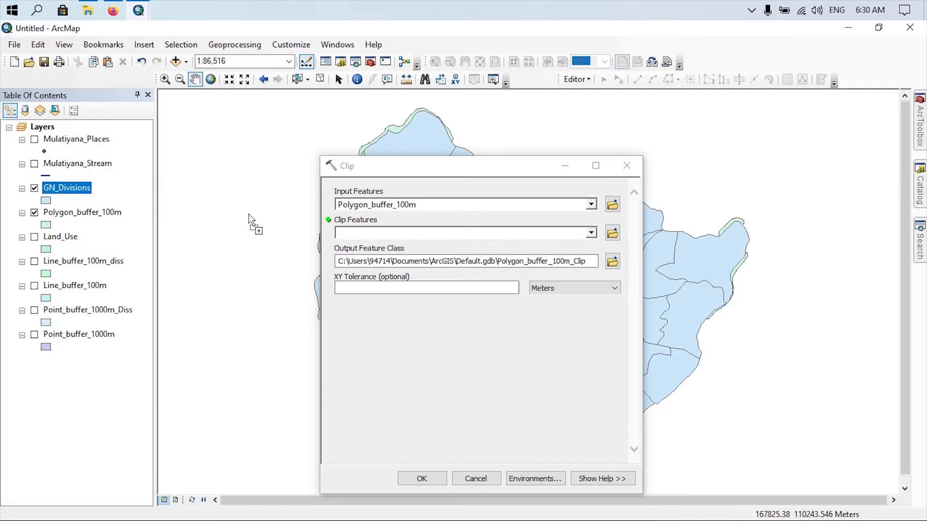
pyautogui.moveTo(333, 228); pyautogui.dragTo(349, 235)
# Step: Name the output feature class Clip in the Geoprocesing folder and run the Clip
pyautogui.click(613, 262)
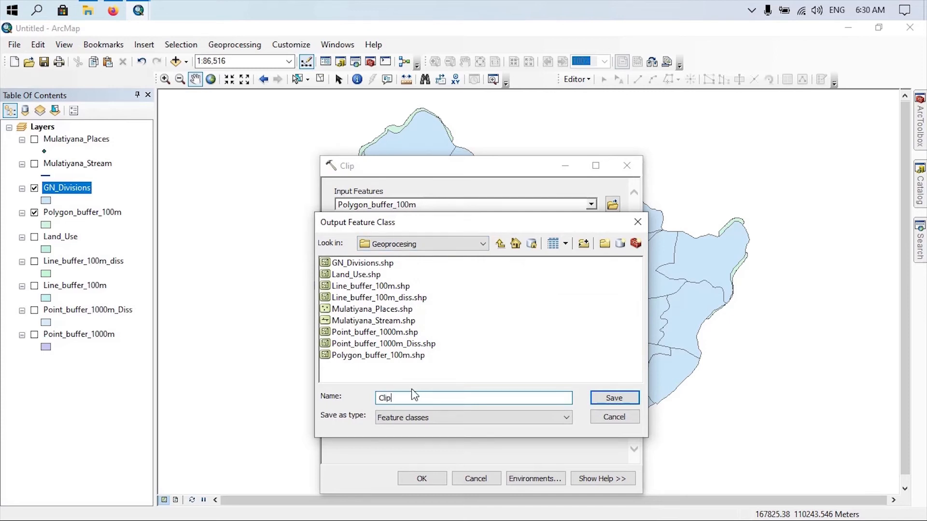
pyautogui.click(614, 399)
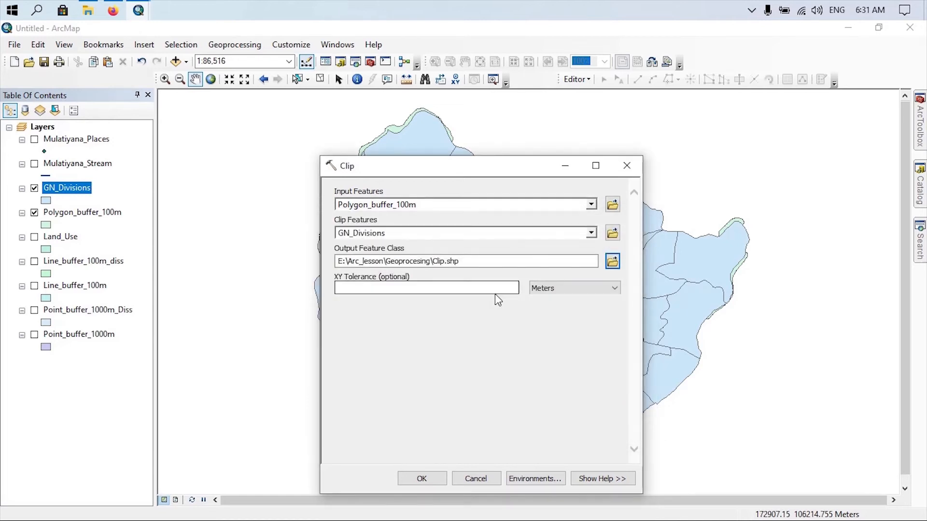
pyautogui.click(422, 478)
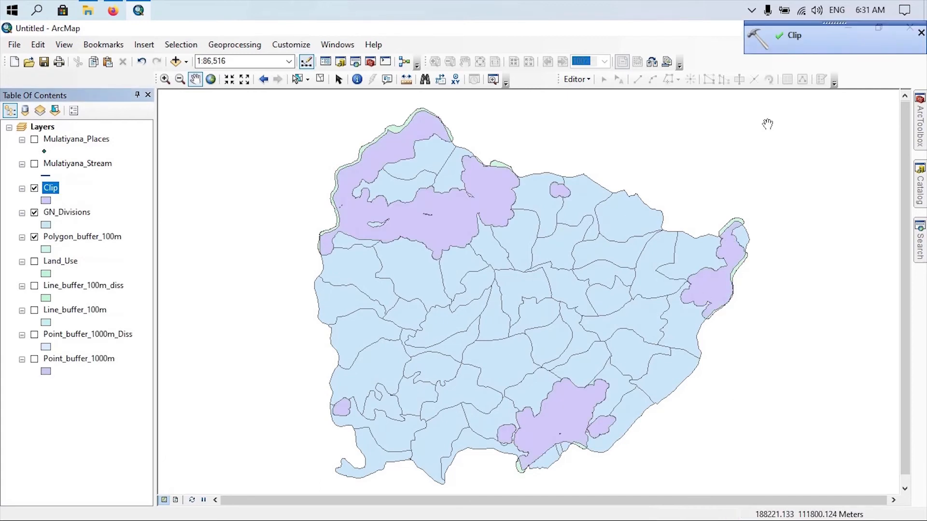
# Step: Hide GN_Divisions and switch Polygon_buffer_100m off and on to compare it with the Clip layer
pyautogui.click(34, 213)
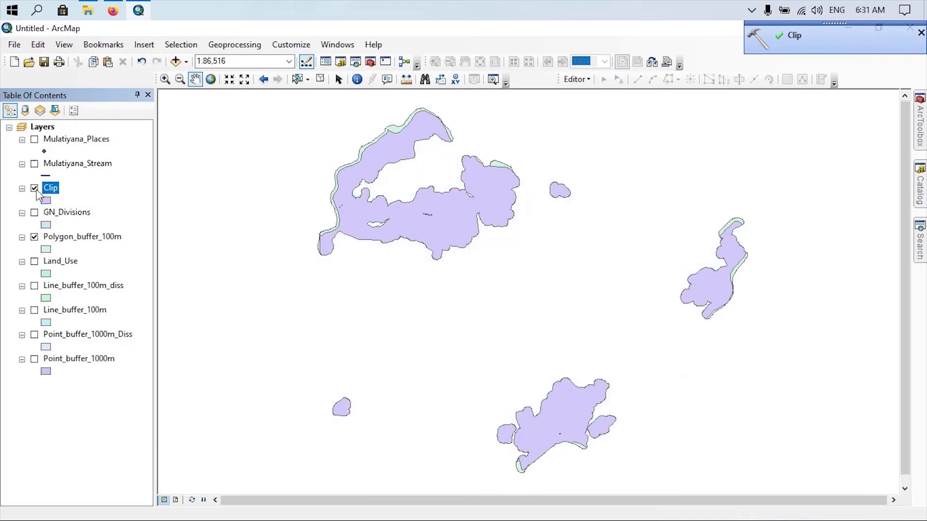
pyautogui.click(35, 237)
pyautogui.click(34, 237)
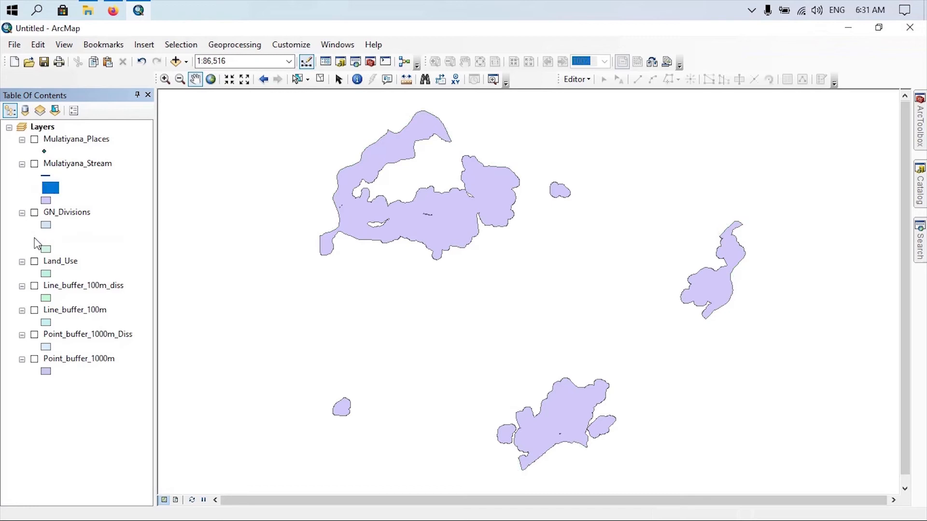
pyautogui.click(34, 237)
pyautogui.click(35, 237)
pyautogui.click(35, 237)
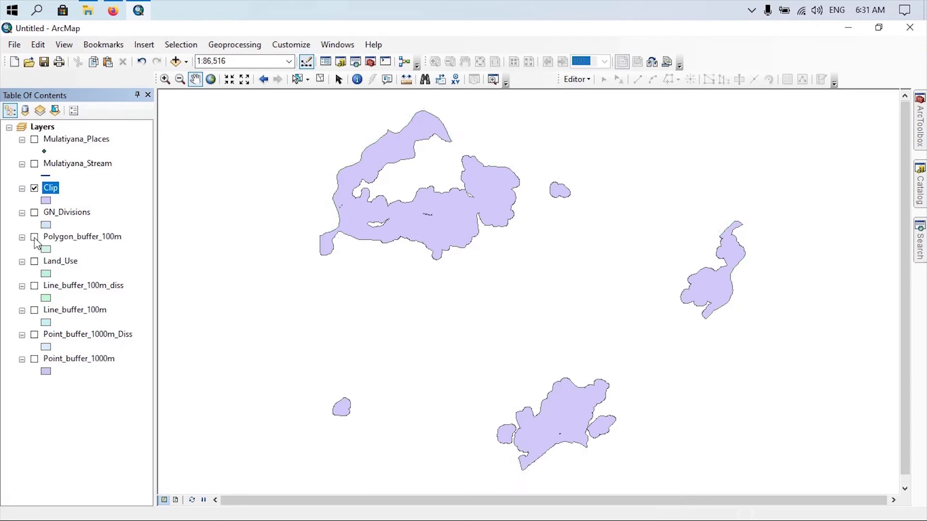
# Step: Open the attribute table of the Clip layer to check its records, and close it
pyautogui.rightClick(49, 190)
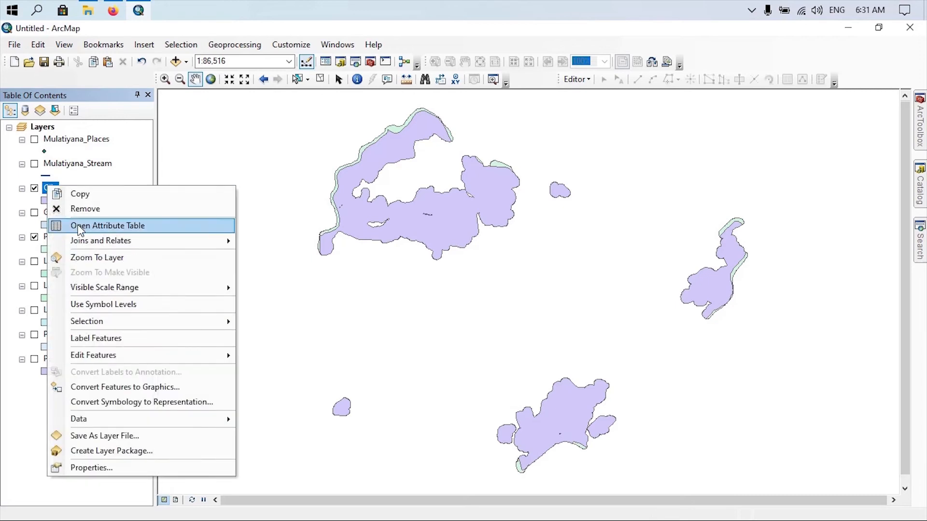
pyautogui.click(81, 228)
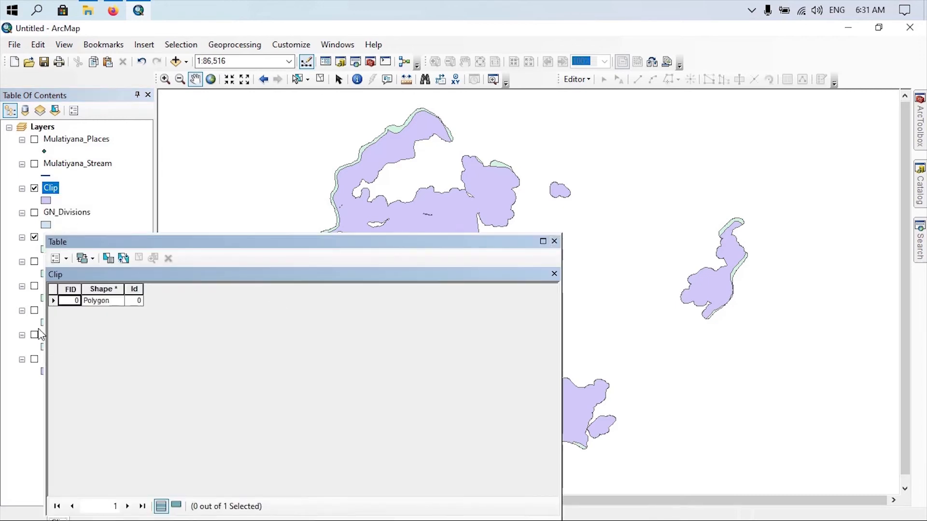
pyautogui.click(555, 241)
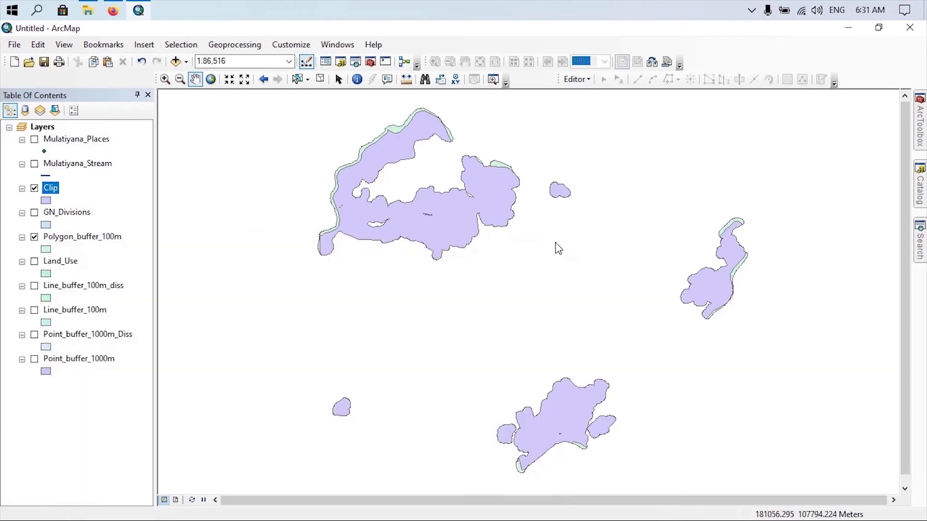
# Step: Switch the Clip layer off and on to examine which parts of the buffer were cut away
pyautogui.click(35, 188)
pyautogui.click(35, 189)
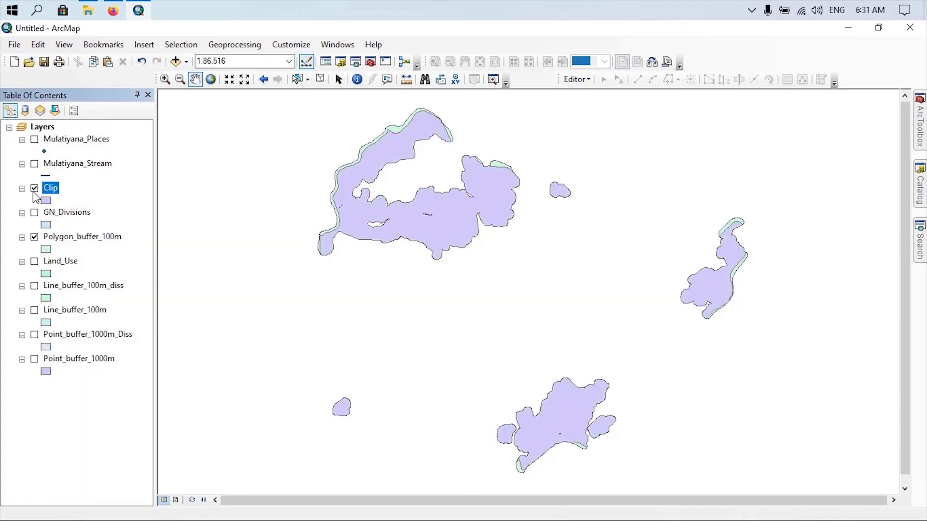
pyautogui.click(34, 188)
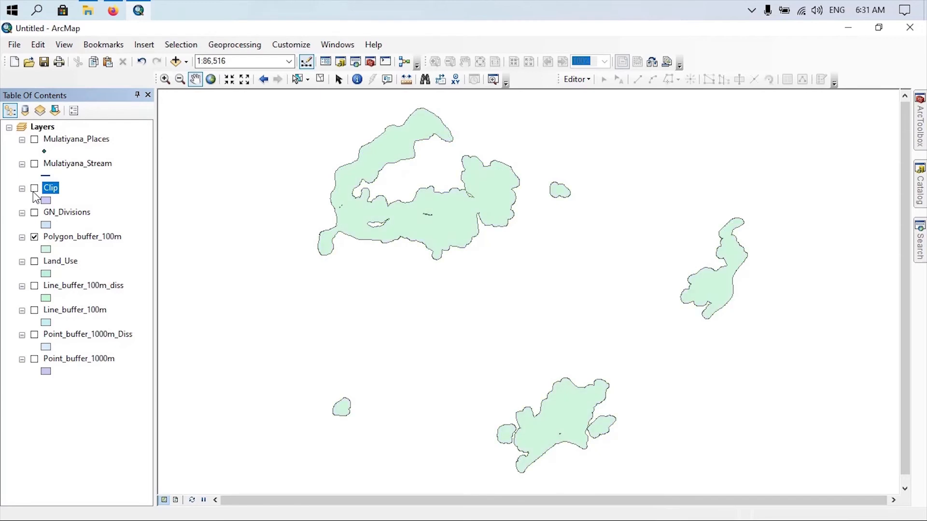
pyautogui.click(34, 189)
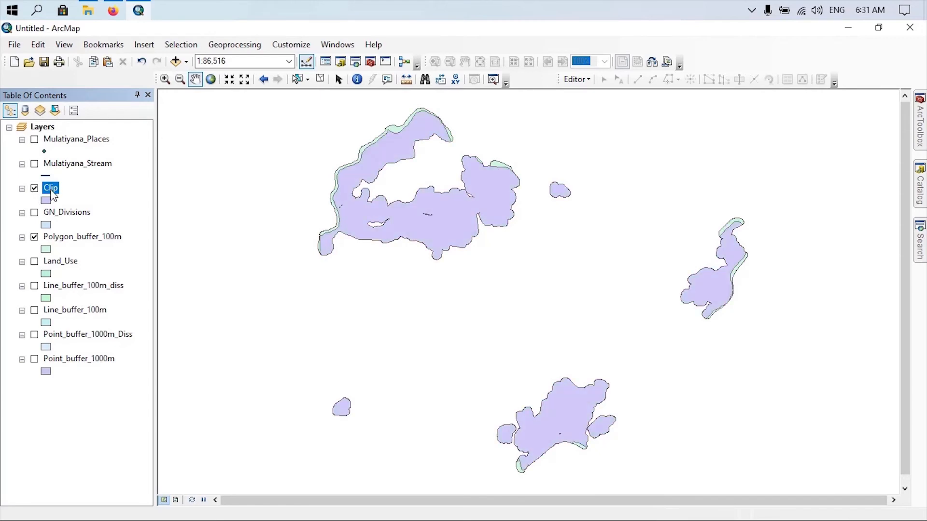
pyautogui.click(51, 188)
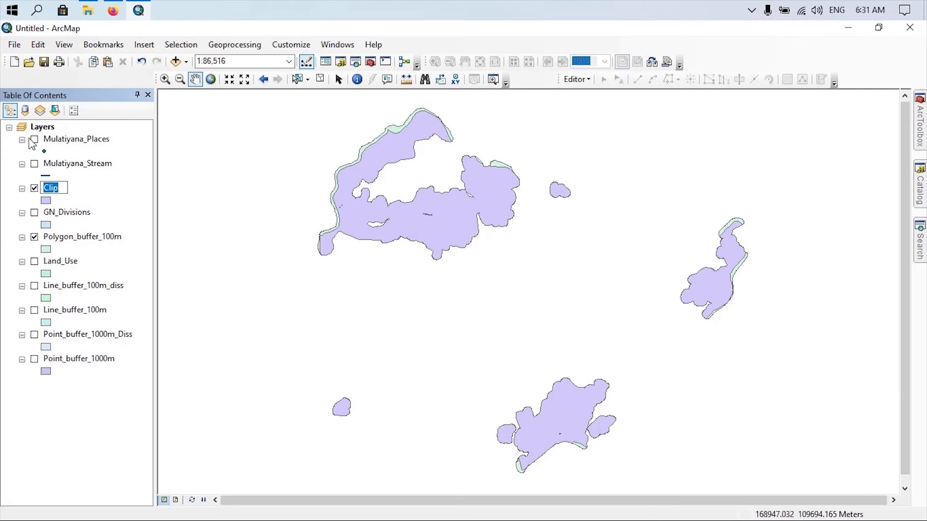
# Step: Show GN_Divisions, hide Polygon_buffer_100m and keep the Clip layer visible on top
pyautogui.click(35, 212)
pyautogui.click(35, 214)
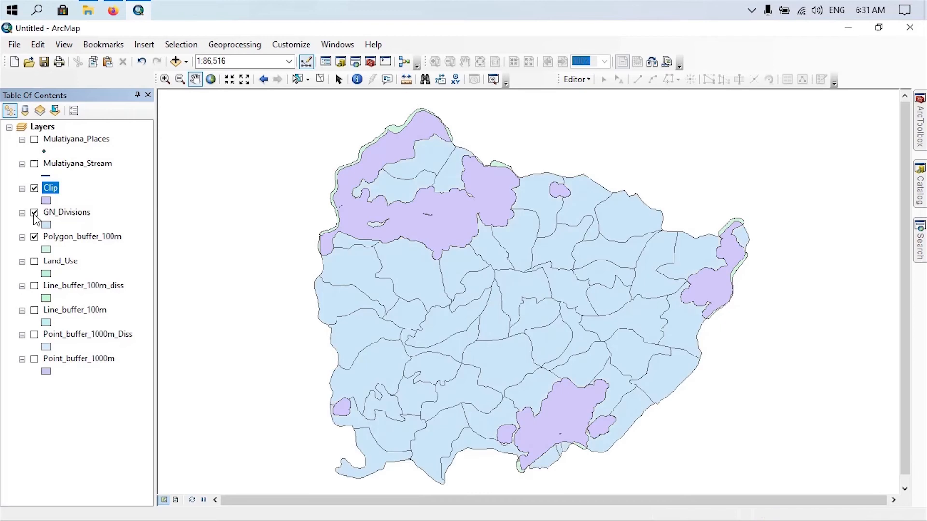
pyautogui.click(34, 189)
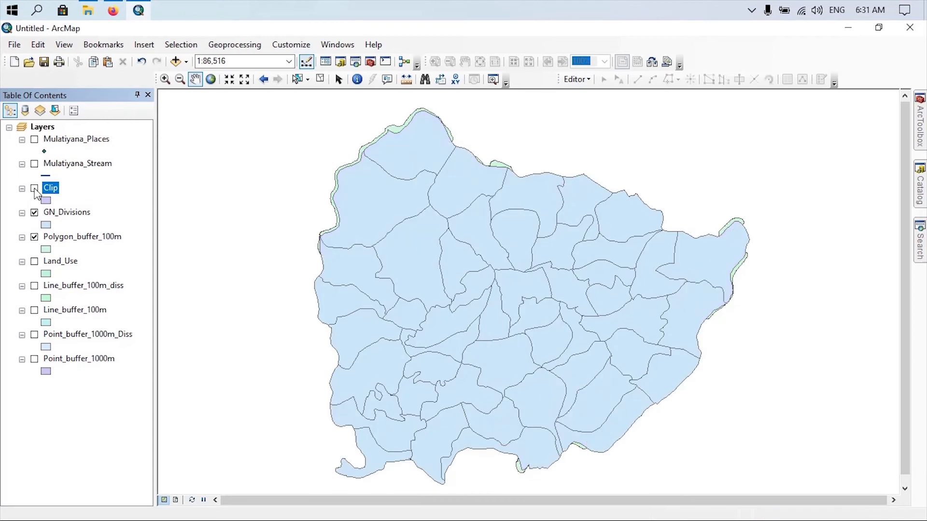
pyautogui.click(35, 238)
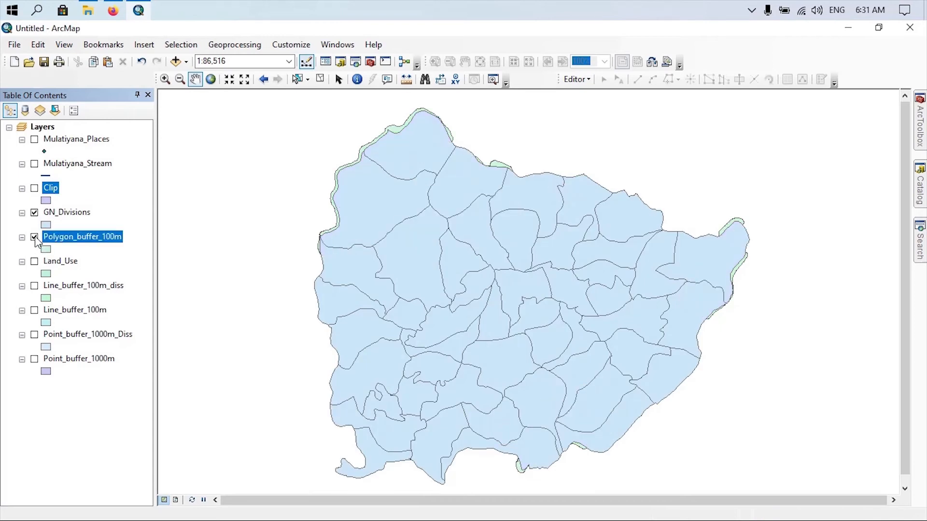
pyautogui.click(34, 188)
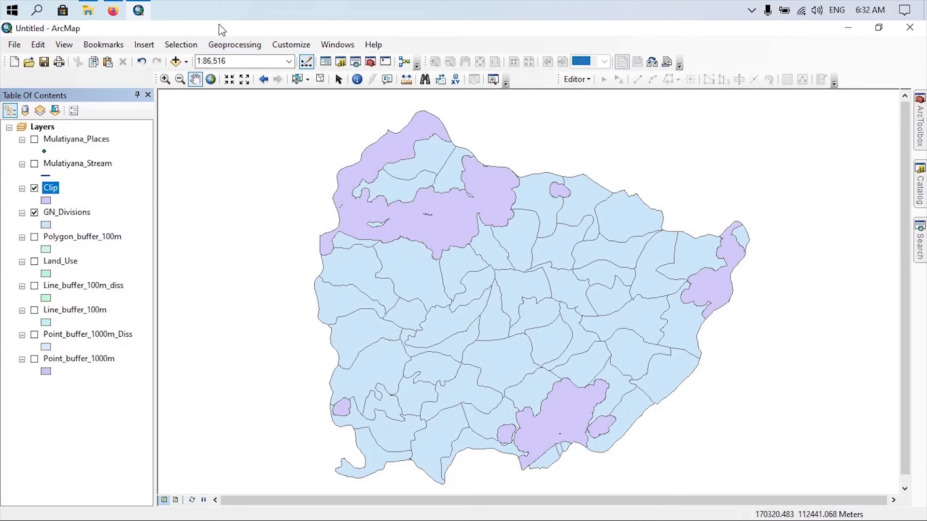
# Step: Hide GN_Divisions and show Point_buffer_1000m_Diss together with the Clip layer
pyautogui.click(227, 48)
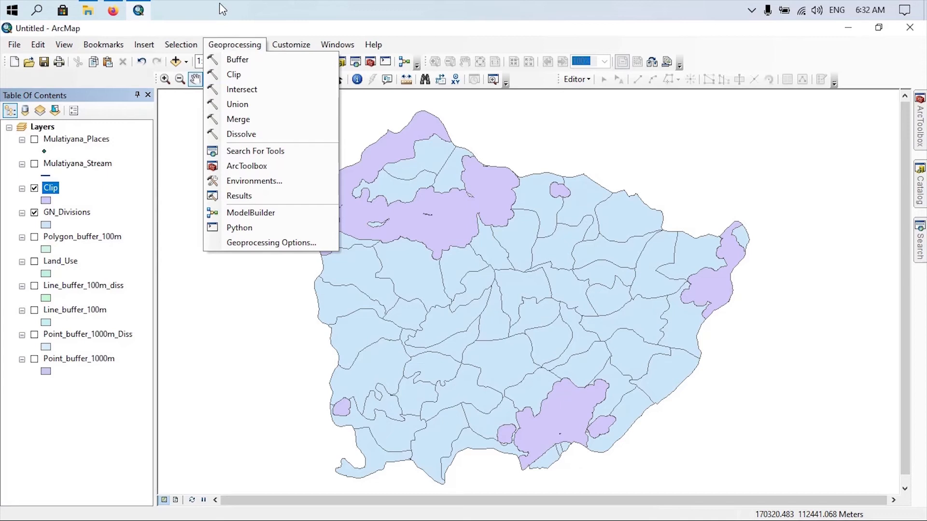
pyautogui.click(181, 45)
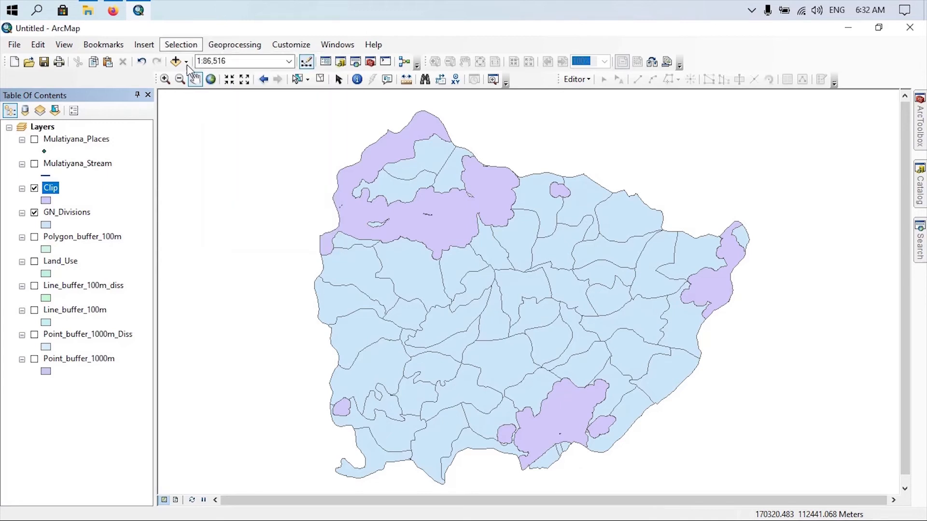
pyautogui.click(35, 189)
pyautogui.click(34, 213)
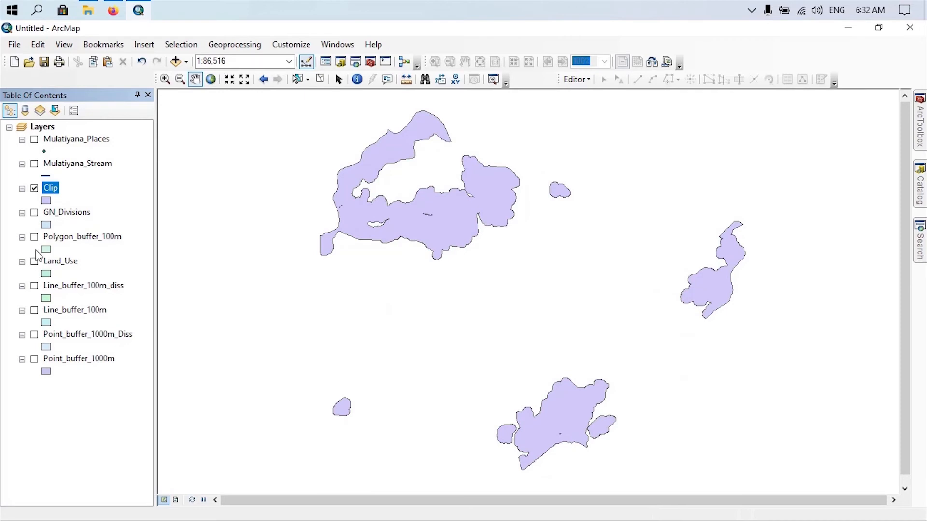
pyautogui.click(35, 238)
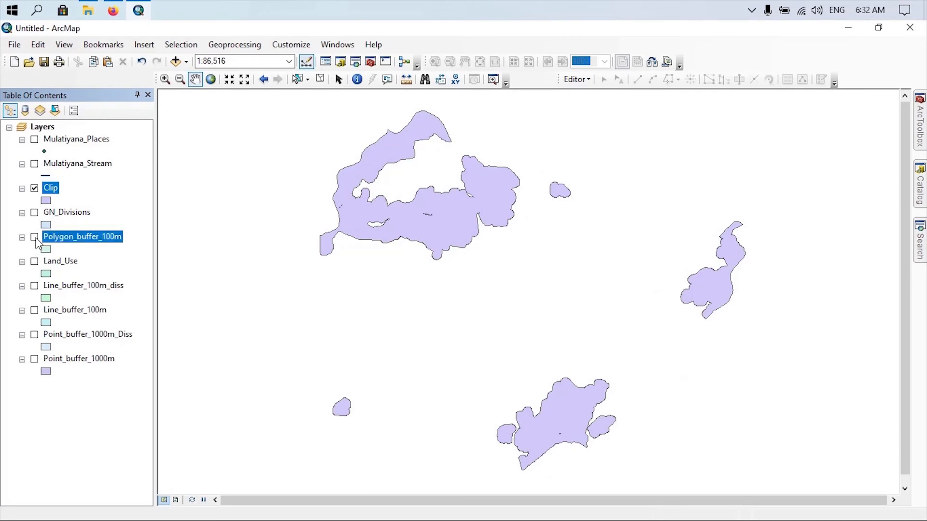
pyautogui.click(35, 237)
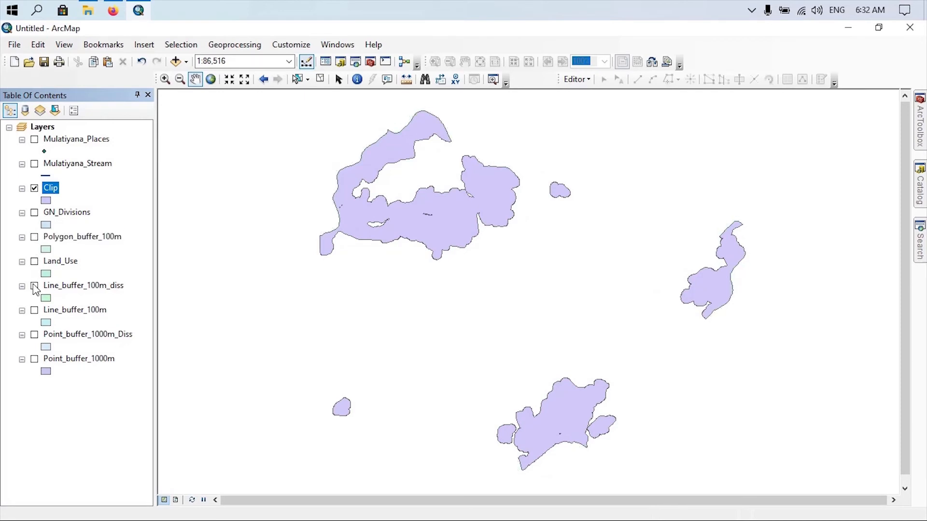
pyautogui.click(35, 335)
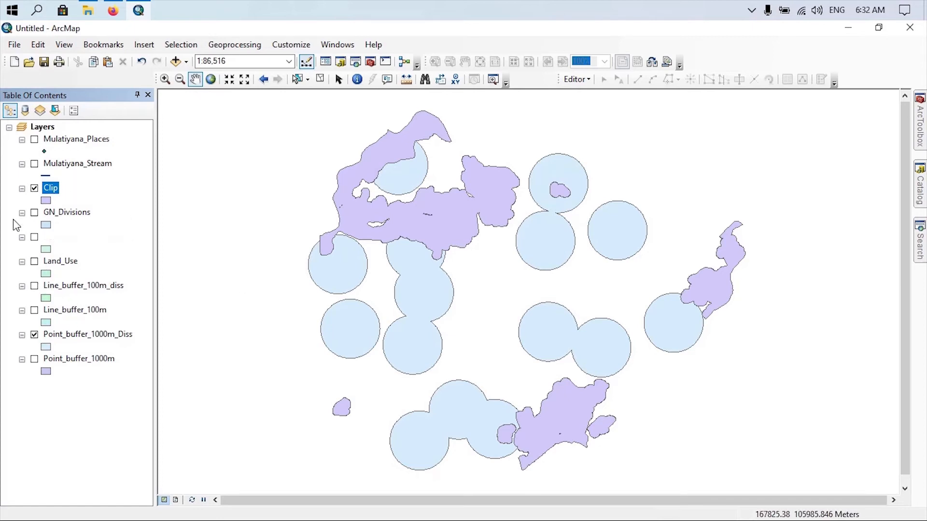
# Step: Place Point_buffer_1000m_Diss directly below Clip in the layer order, and switch Clip off and on to compare where they overlap
pyautogui.click(34, 188)
pyautogui.click(34, 188)
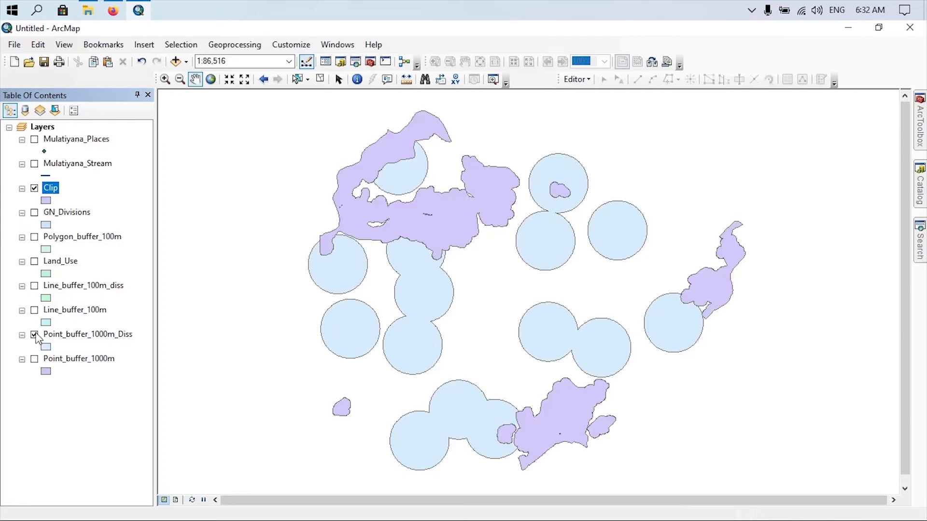
pyautogui.moveTo(57, 341); pyautogui.dragTo(49, 207)
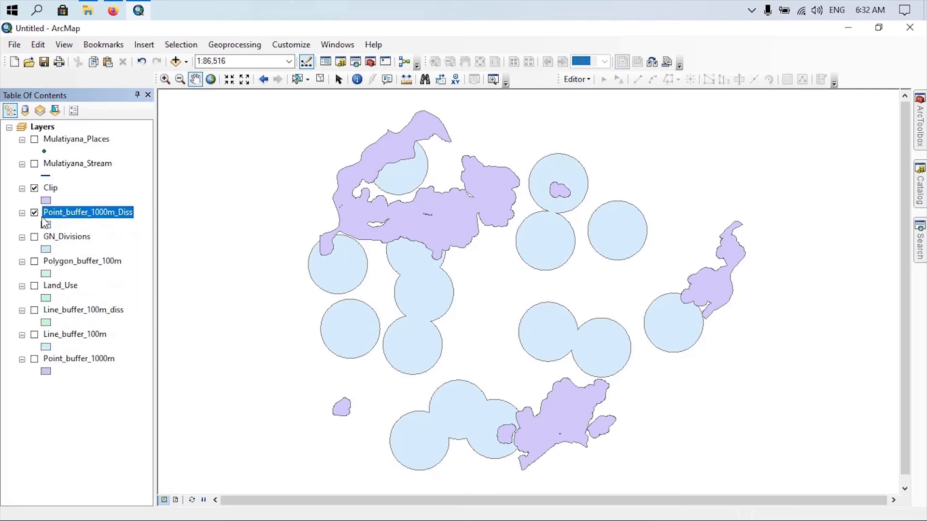
pyautogui.keyDown('ctrl'); pyautogui.click(35, 192); pyautogui.keyUp('ctrl')
pyautogui.click(35, 191)
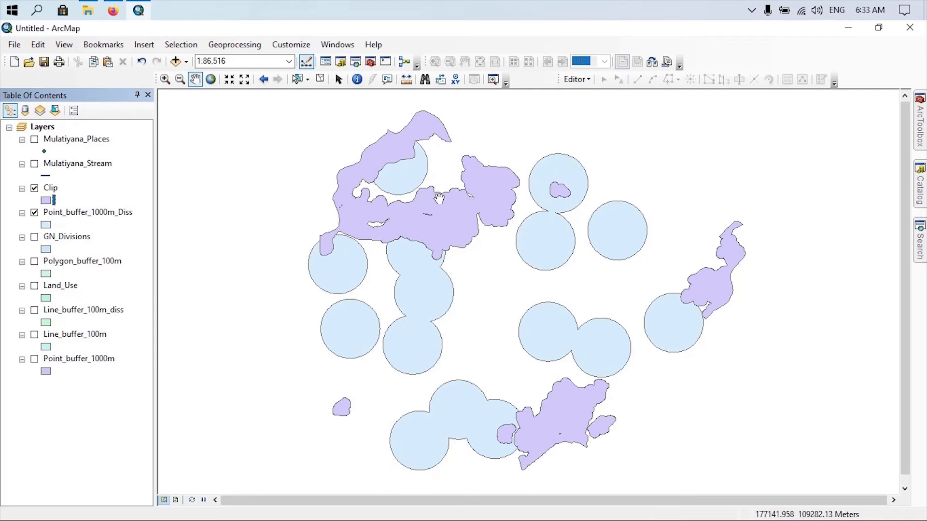
# Step: Intersect Clip with Point_buffer_1000m_Diss, saving the output as Intersect in the Geoprocesing folder
pyautogui.click(250, 50)
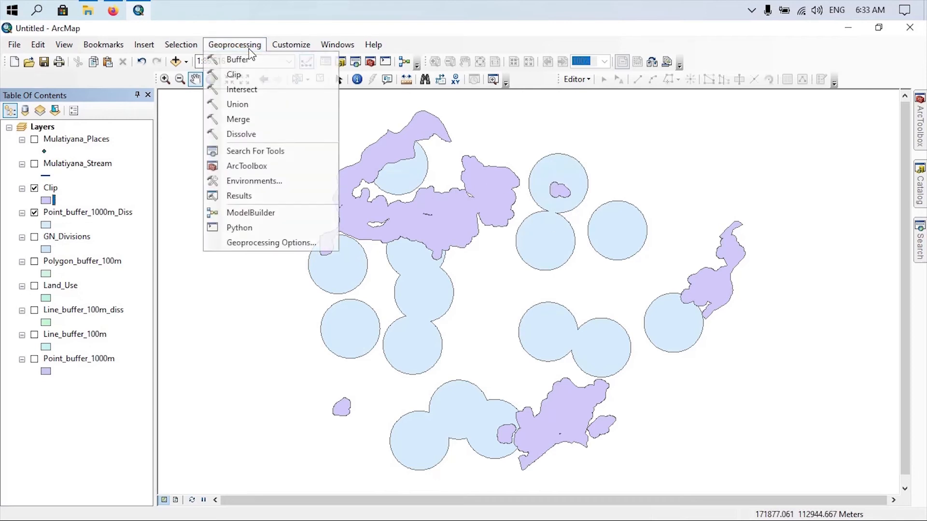
pyautogui.click(247, 96)
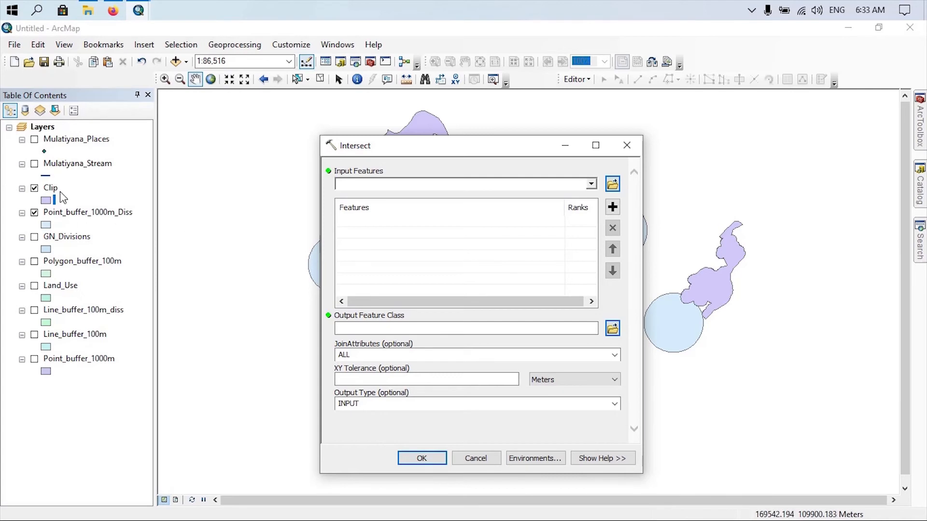
pyautogui.moveTo(48, 194); pyautogui.dragTo(340, 186)
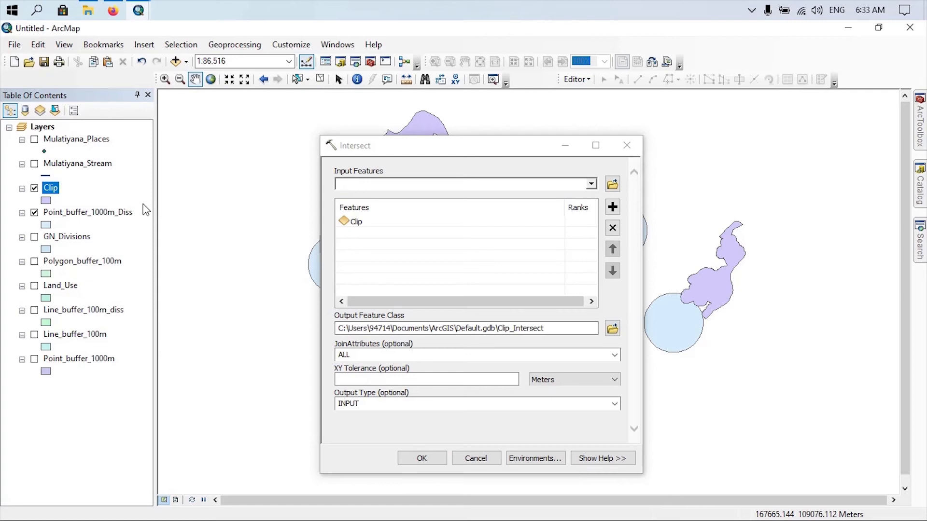
pyautogui.moveTo(66, 219); pyautogui.dragTo(389, 186)
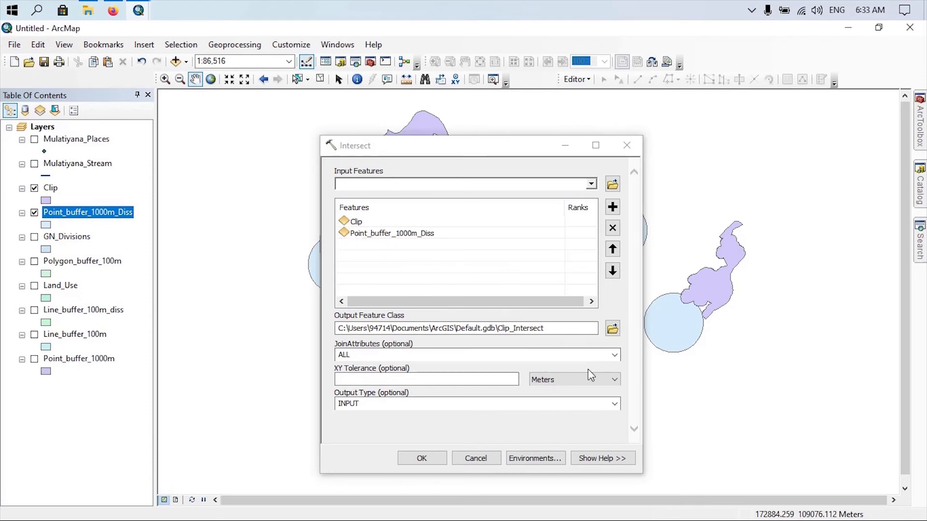
pyautogui.click(612, 330)
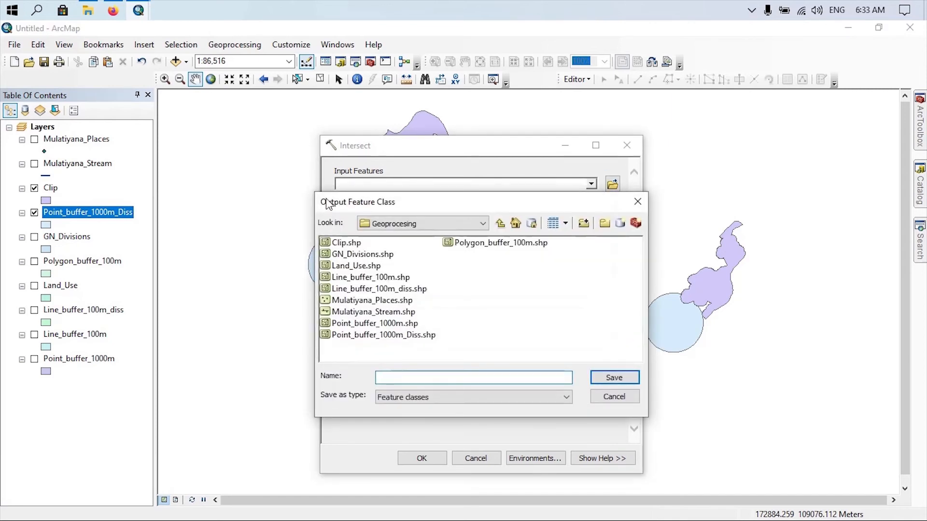
pyautogui.click(390, 378)
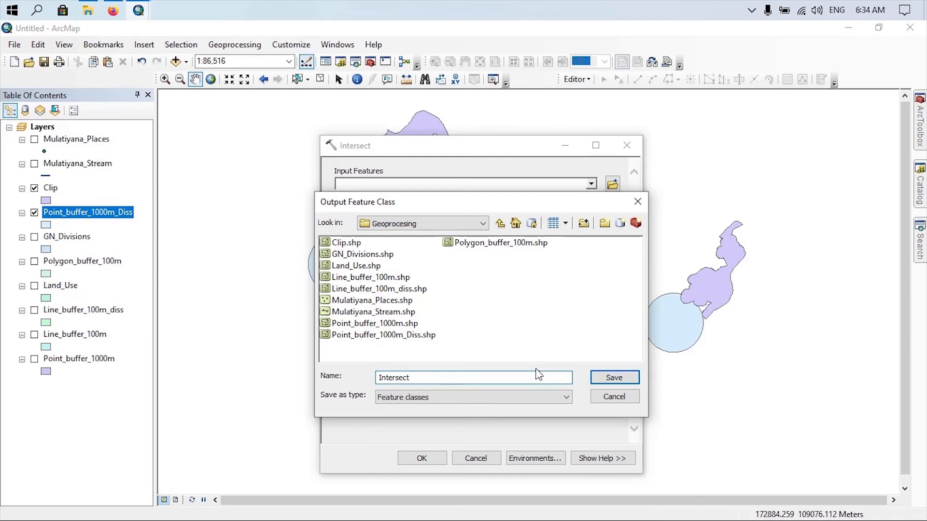
pyautogui.click(614, 379)
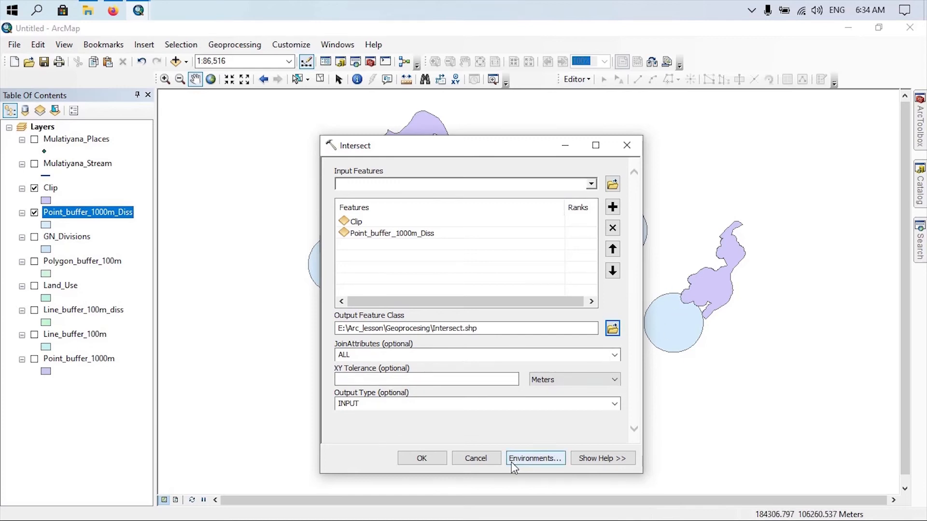
pyautogui.click(422, 459)
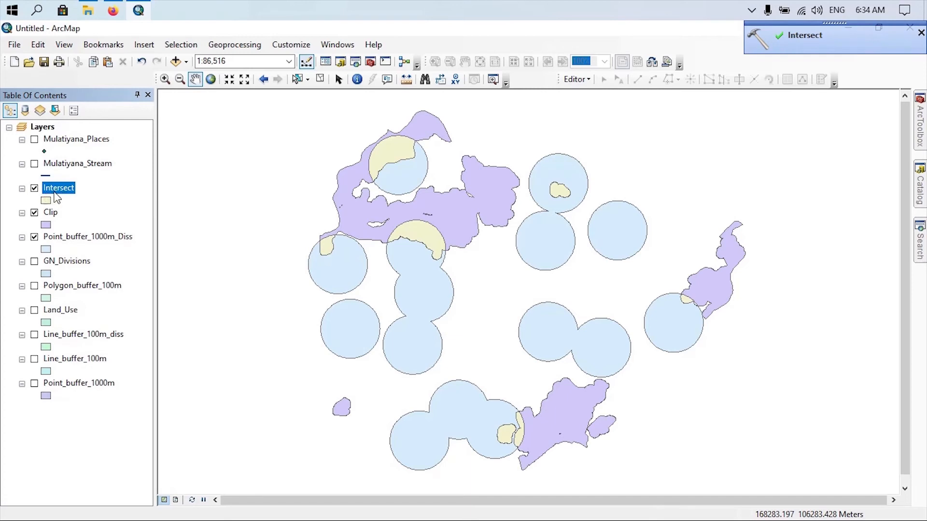
# Step: Compare the Intersect layer with Clip and Point_buffer_1000m_Diss by switching each off and on, leaving only Intersect visible
pyautogui.click(35, 213)
pyautogui.click(35, 213)
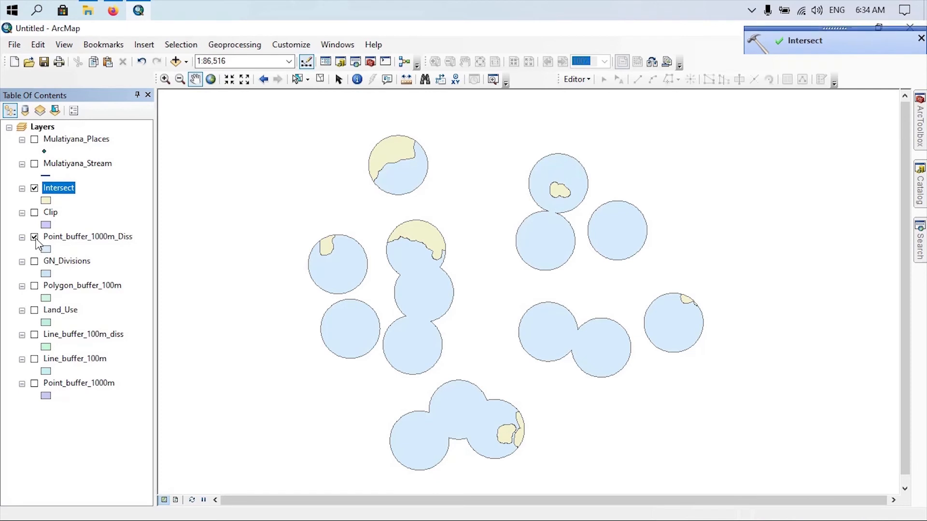
pyautogui.click(35, 237)
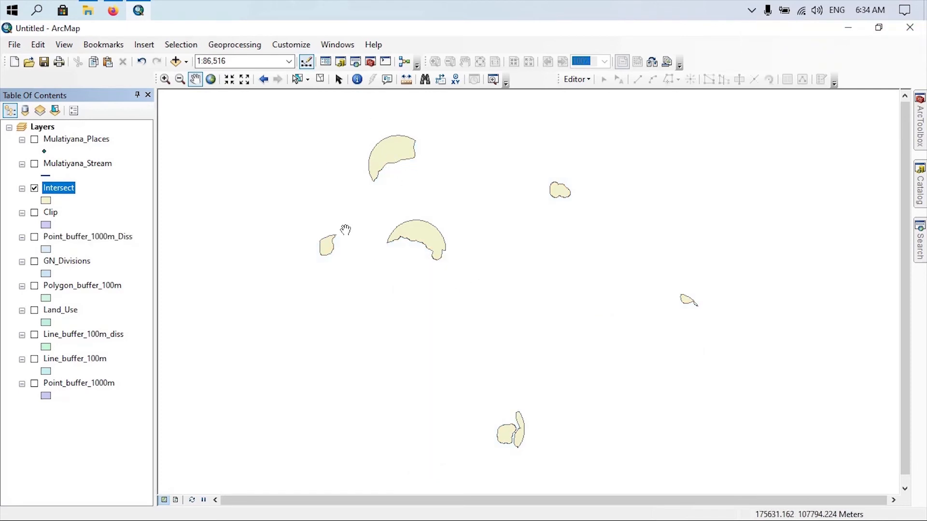
pyautogui.click(34, 213)
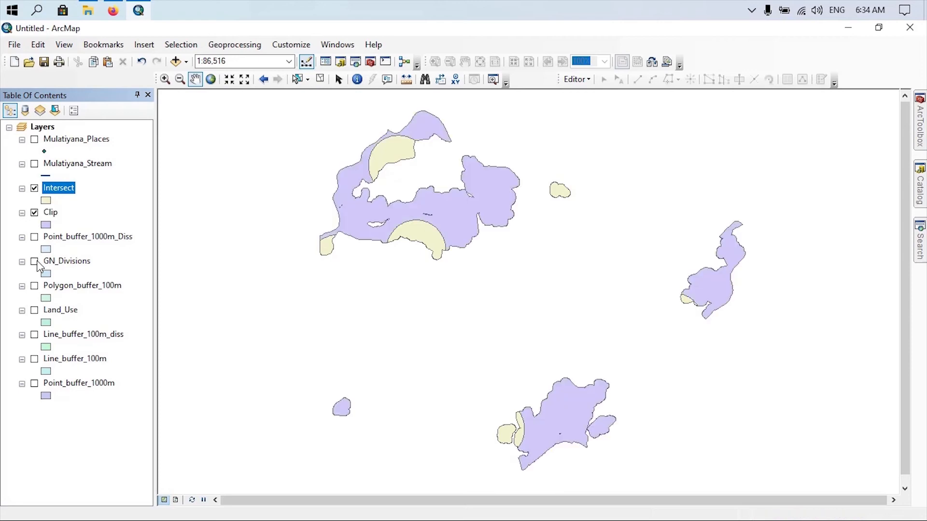
pyautogui.click(34, 237)
pyautogui.click(34, 237)
pyautogui.click(34, 214)
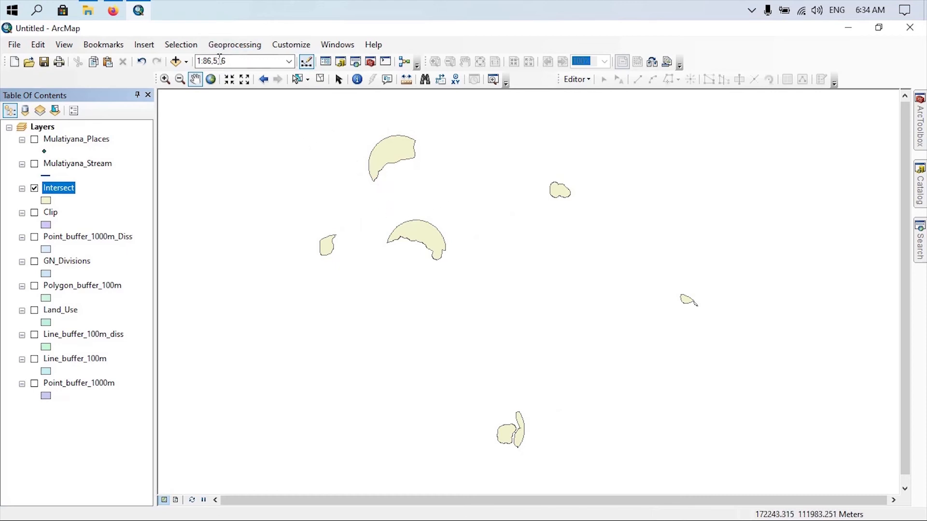
# Step: Open the attribute table of the Intersect layer to check its records, and close it
pyautogui.click(235, 46)
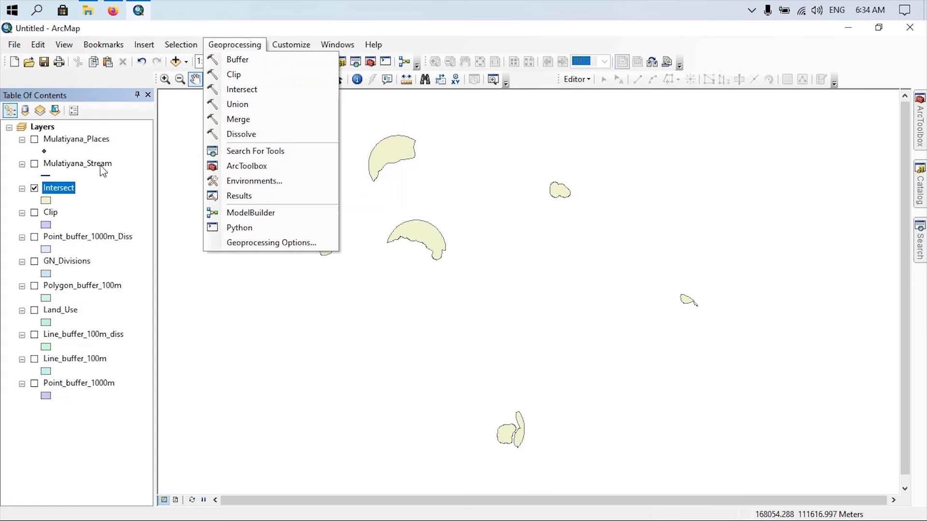
pyautogui.click(32, 188)
pyautogui.click(32, 188)
pyautogui.rightClick(55, 192)
pyautogui.click(96, 229)
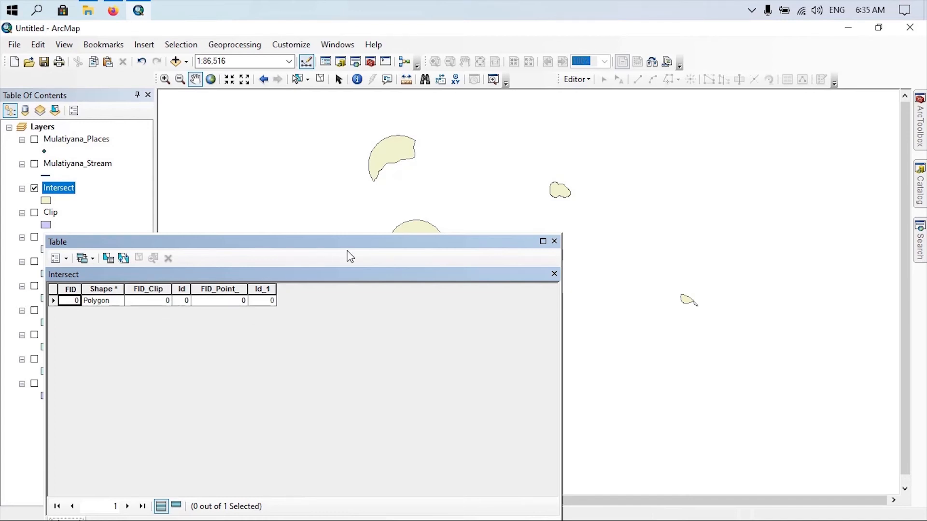
pyautogui.click(554, 241)
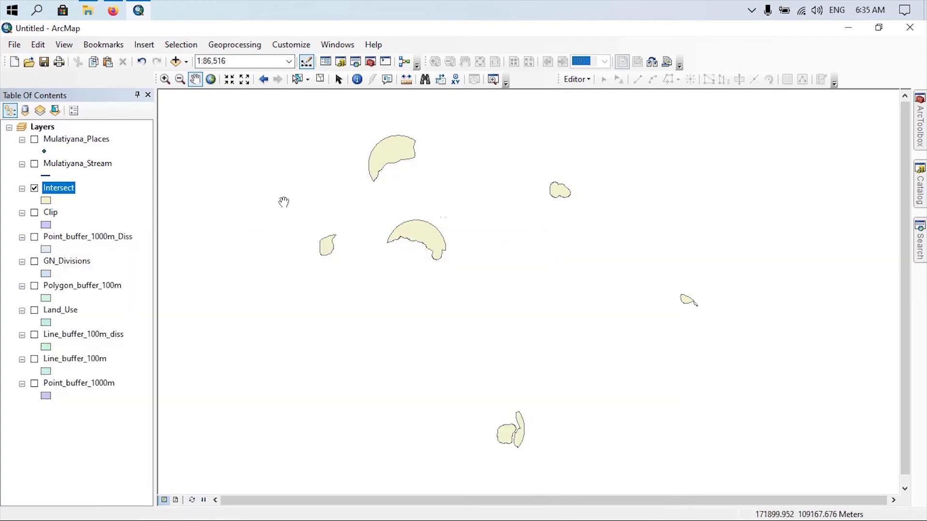
# Step: Show Line_buffer_100m and place it directly below Intersect in the layer order
pyautogui.click(35, 189)
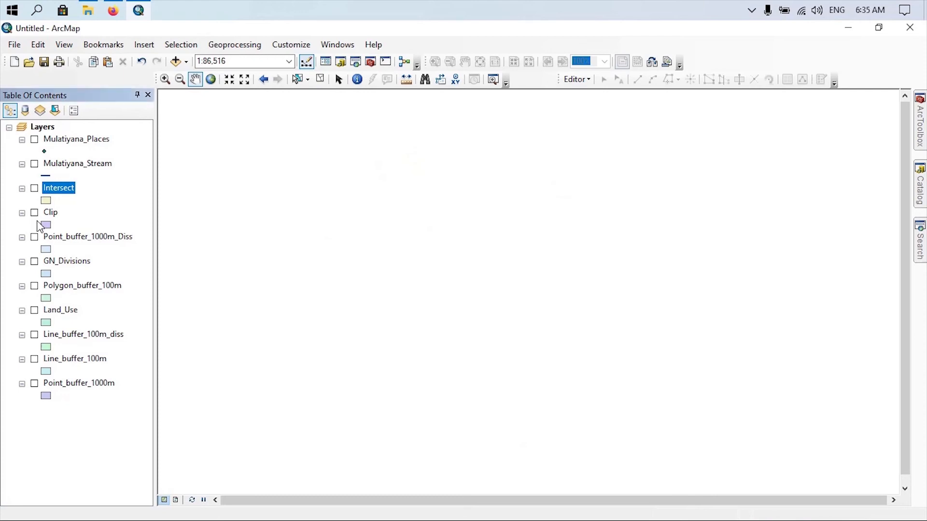
pyautogui.click(35, 188)
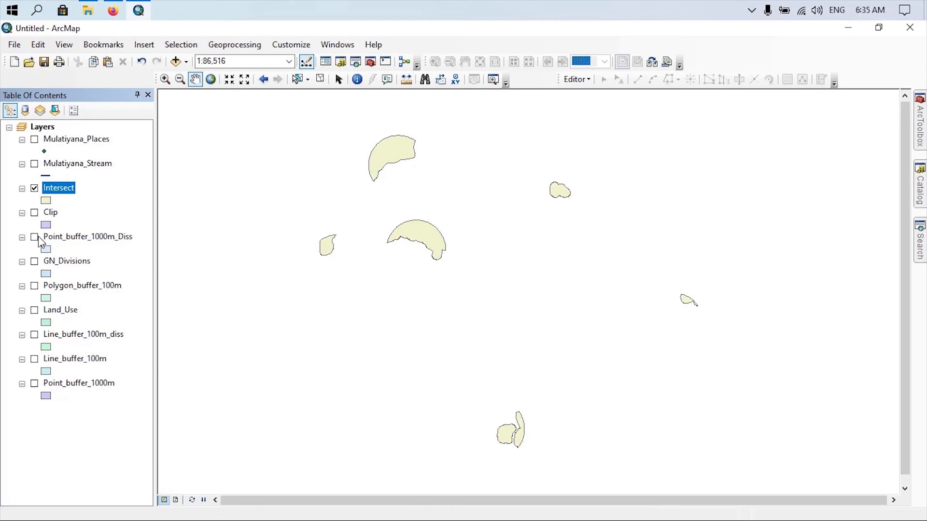
pyautogui.click(35, 359)
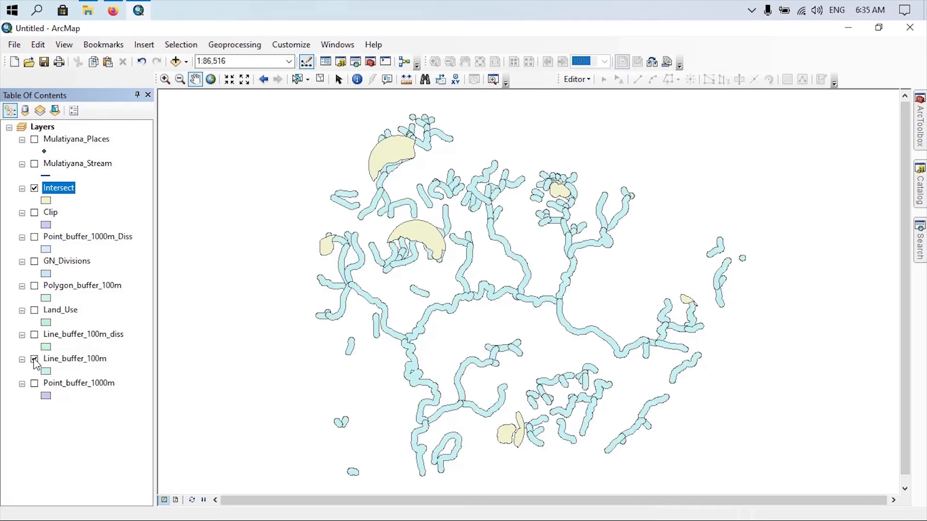
pyautogui.moveTo(62, 359); pyautogui.dragTo(72, 208)
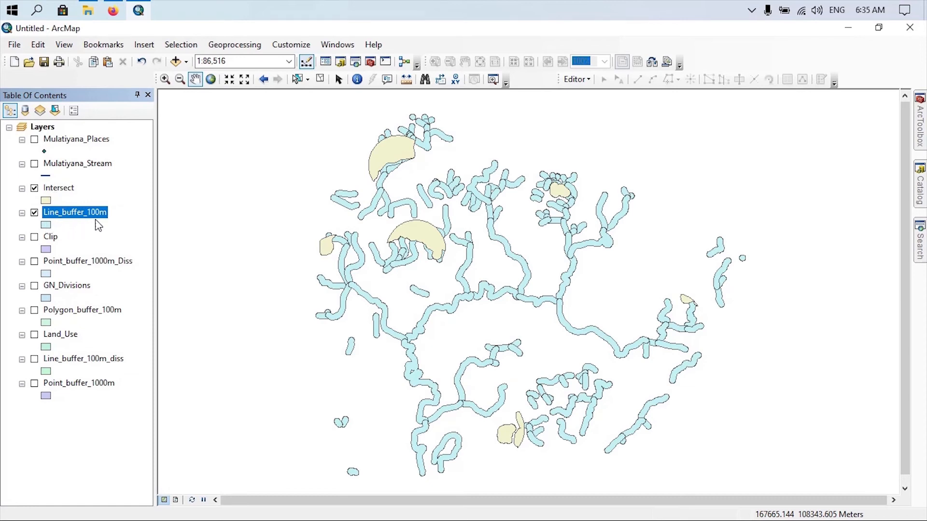
# Step: Run a Union of Intersect and Line_buffer_100m with gaps allowed, saving the output as Union in the Geoprocesing folder
pyautogui.click(226, 46)
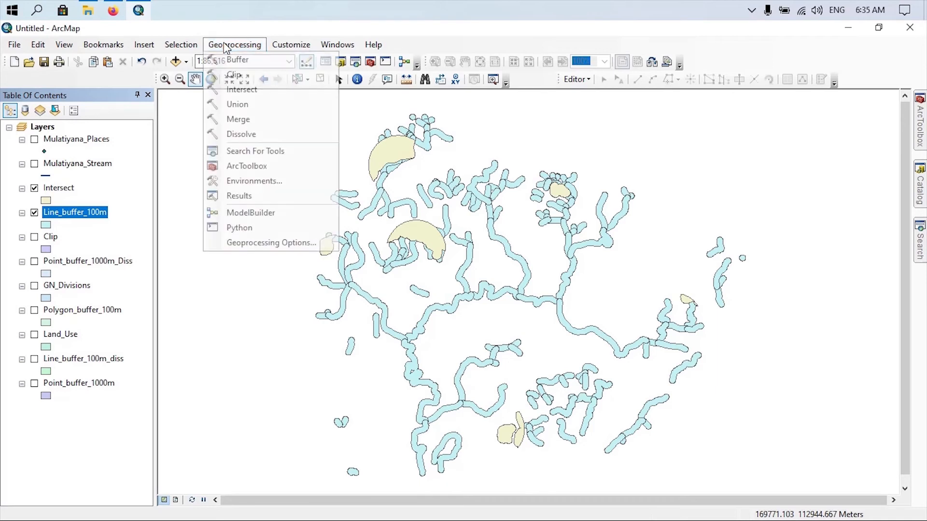
pyautogui.click(242, 109)
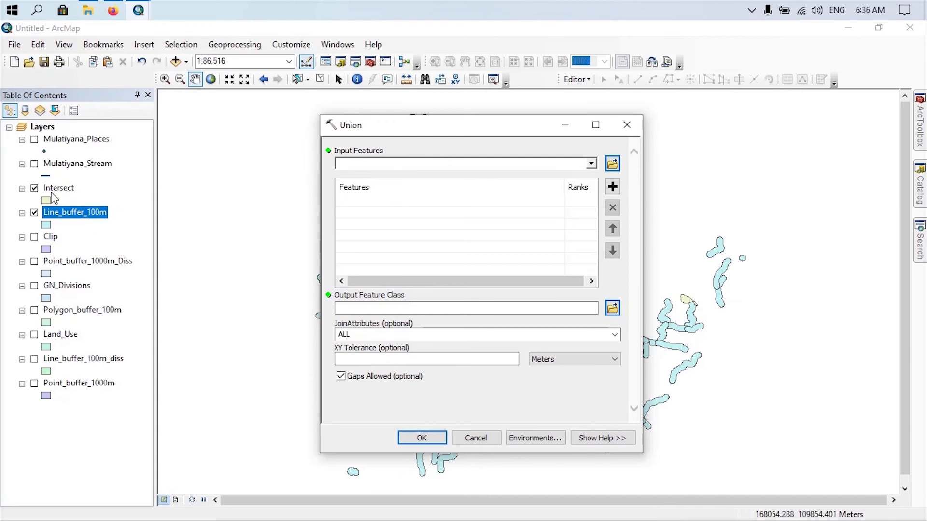
pyautogui.moveTo(54, 194); pyautogui.dragTo(341, 157)
pyautogui.moveTo(87, 215); pyautogui.dragTo(363, 167)
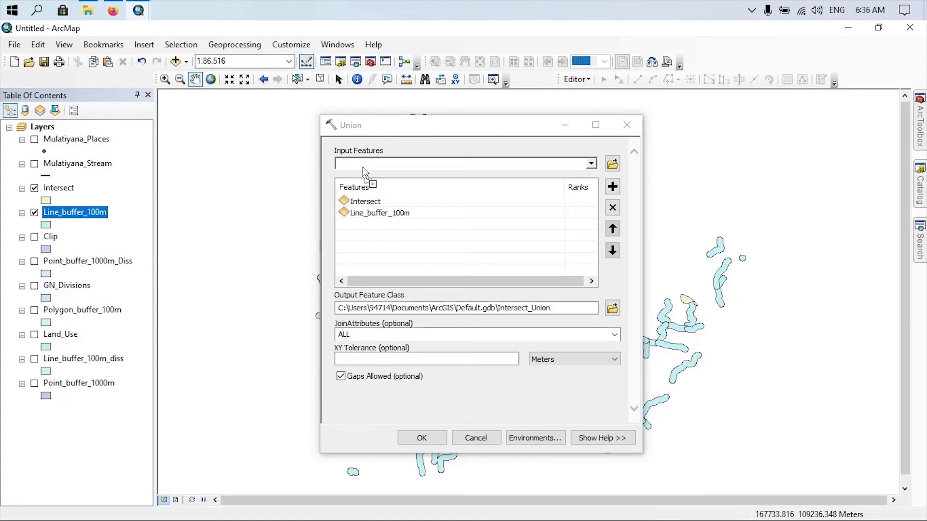
pyautogui.click(612, 310)
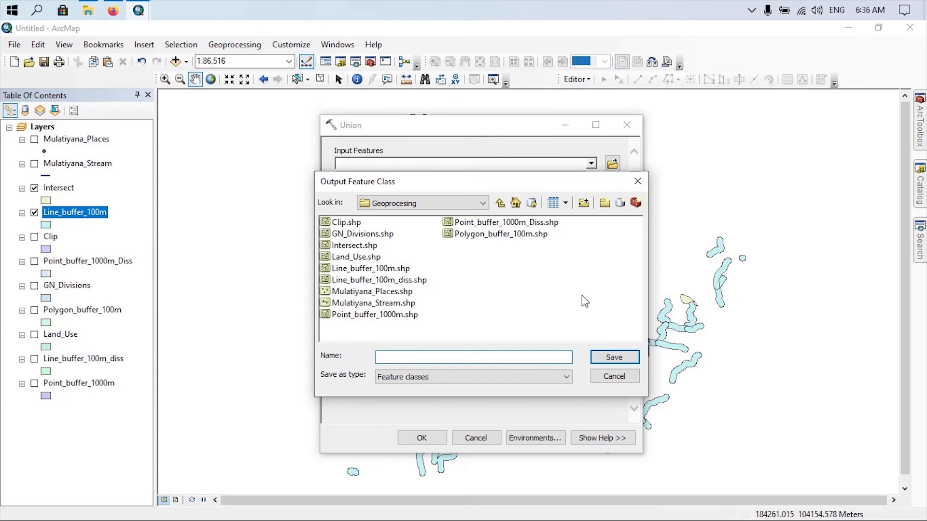
pyautogui.click(389, 357)
pyautogui.write('Union')
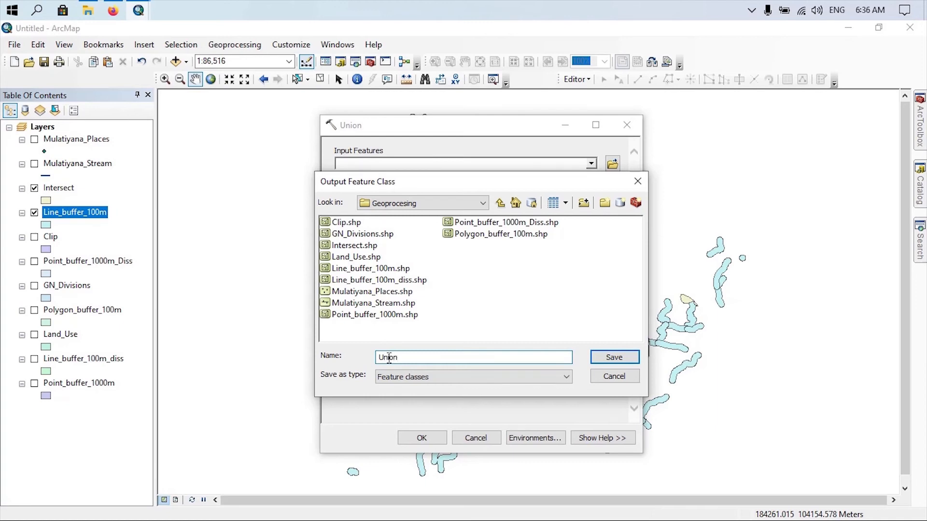
pyautogui.click(598, 358)
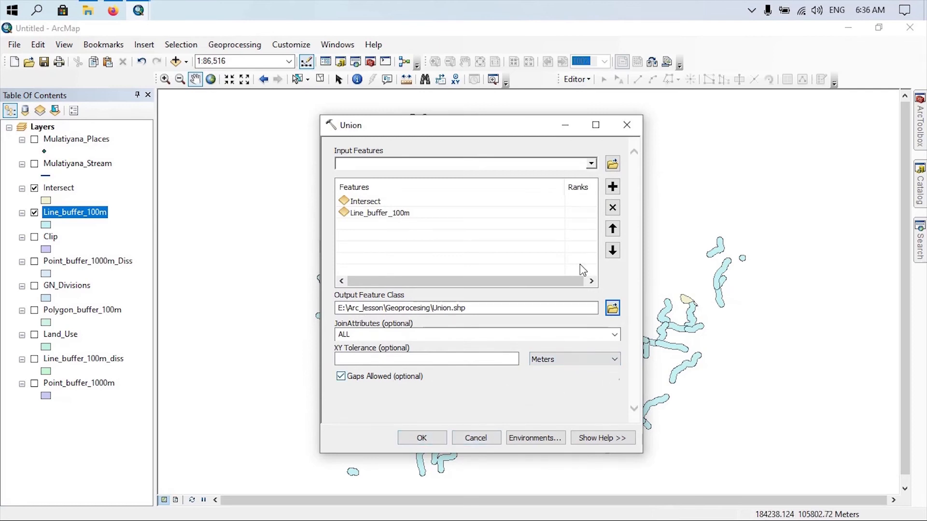
pyautogui.click(422, 439)
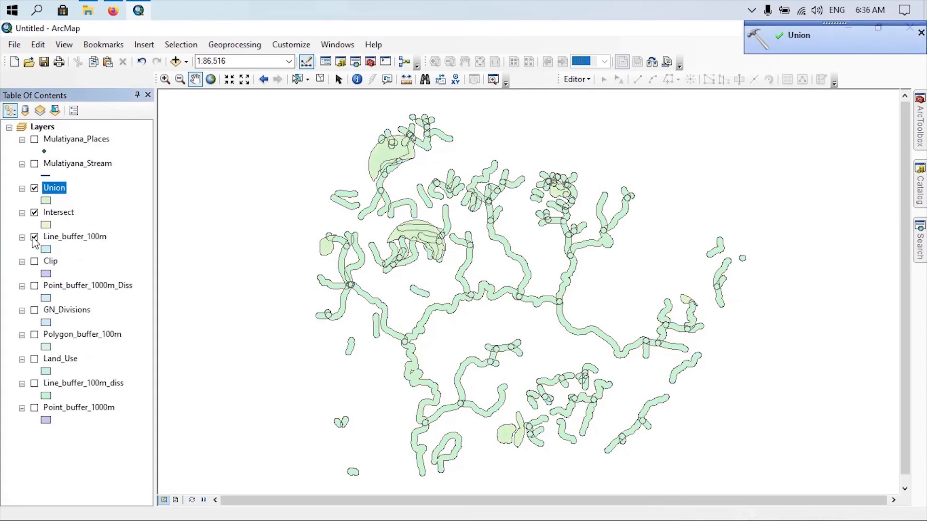
# Step: Compare the Union layer with its inputs by switching Intersect and Line_buffer_100m off and on again
pyautogui.click(35, 237)
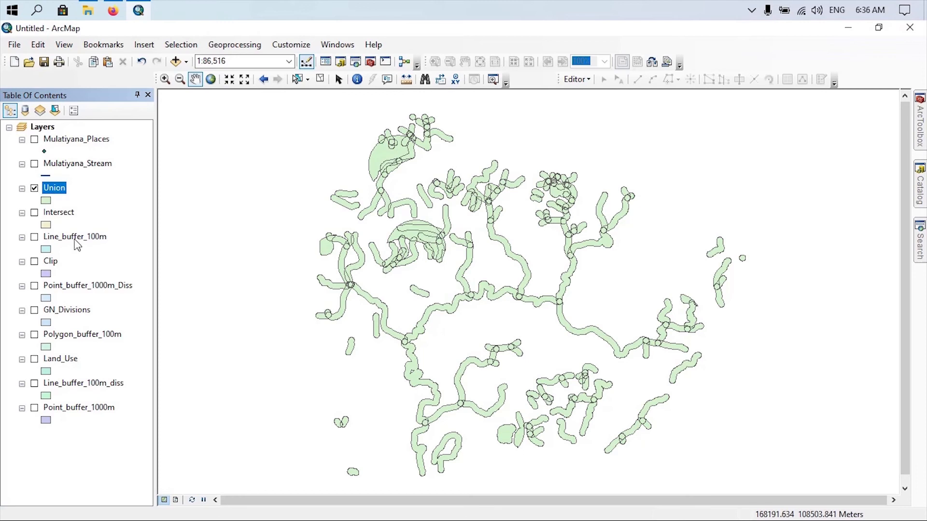
pyautogui.click(58, 213)
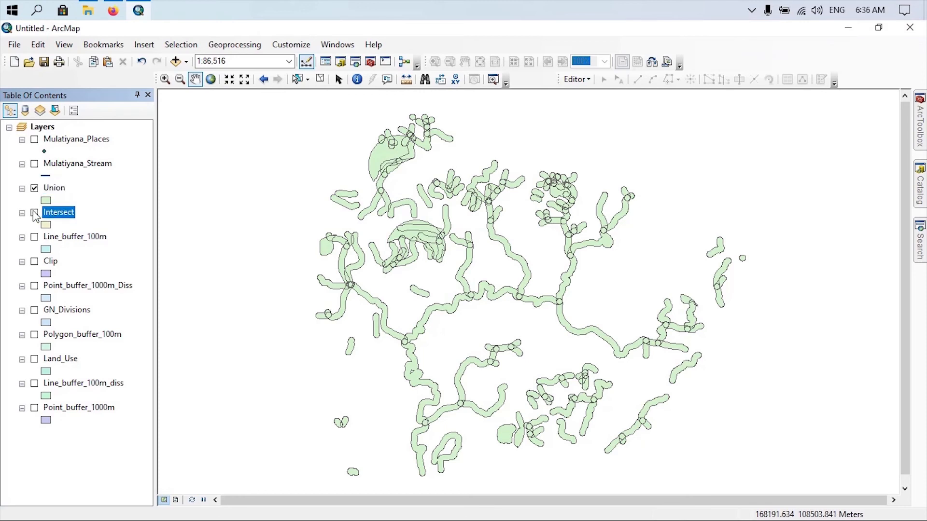
pyautogui.click(33, 212)
pyautogui.click(34, 237)
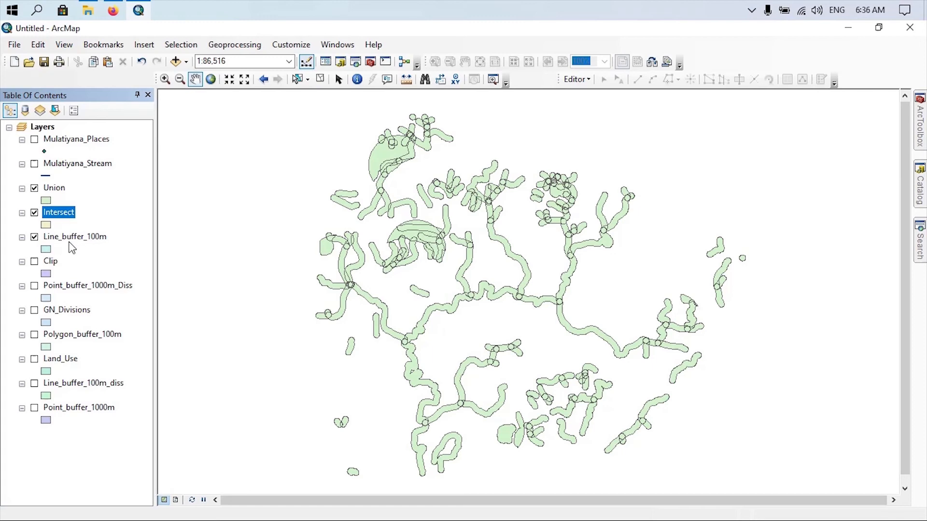
# Step: Open the attribute table of the Union layer, look through its fields and records, and close it
pyautogui.click(45, 190)
pyautogui.rightClick(49, 188)
pyautogui.click(85, 230)
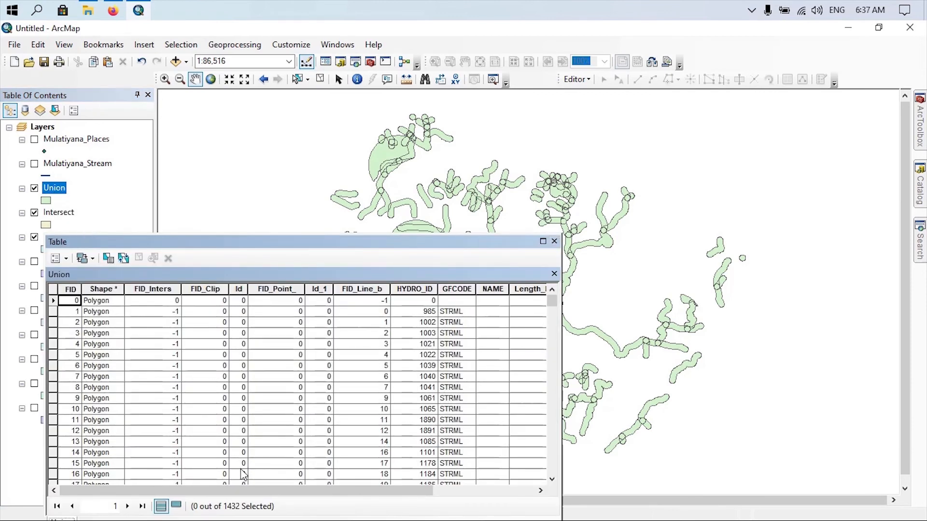
pyautogui.moveTo(231, 493); pyautogui.dragTo(261, 501)
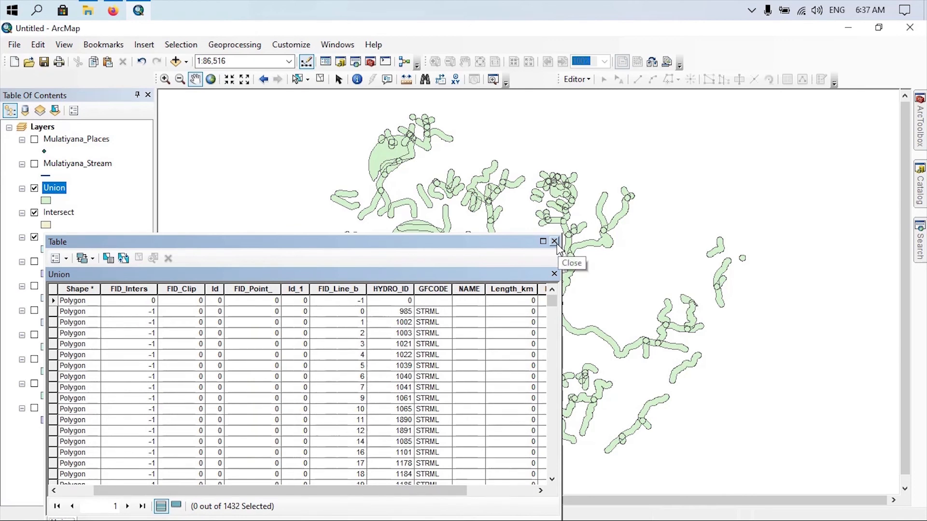
pyautogui.click(555, 241)
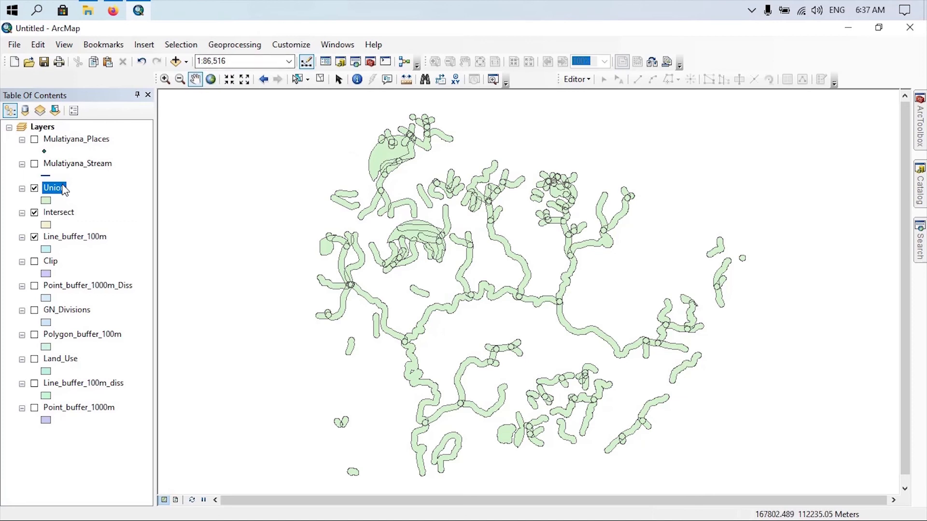
# Step: Hide the Union layer and set up a Merge with Line_buffer_100m and Intersect as input datasets
pyautogui.click(35, 188)
pyautogui.click(53, 214)
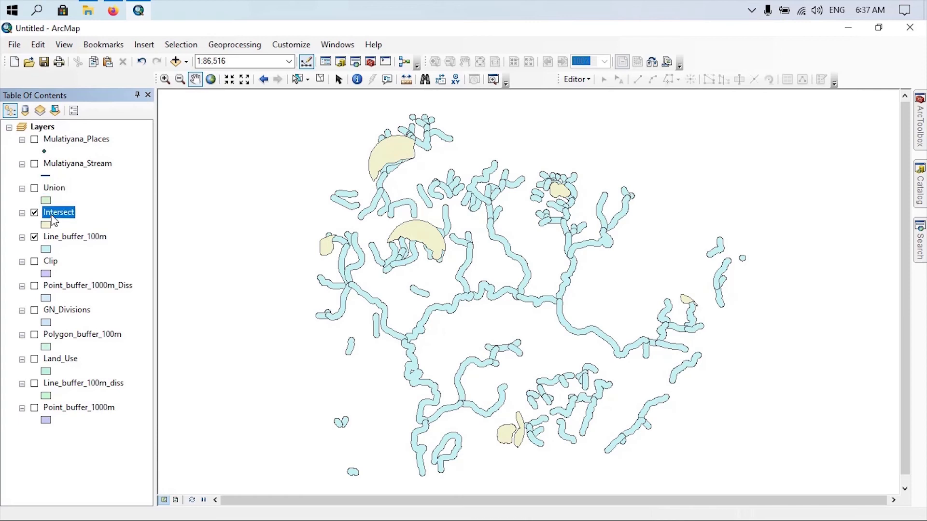
pyautogui.click(56, 239)
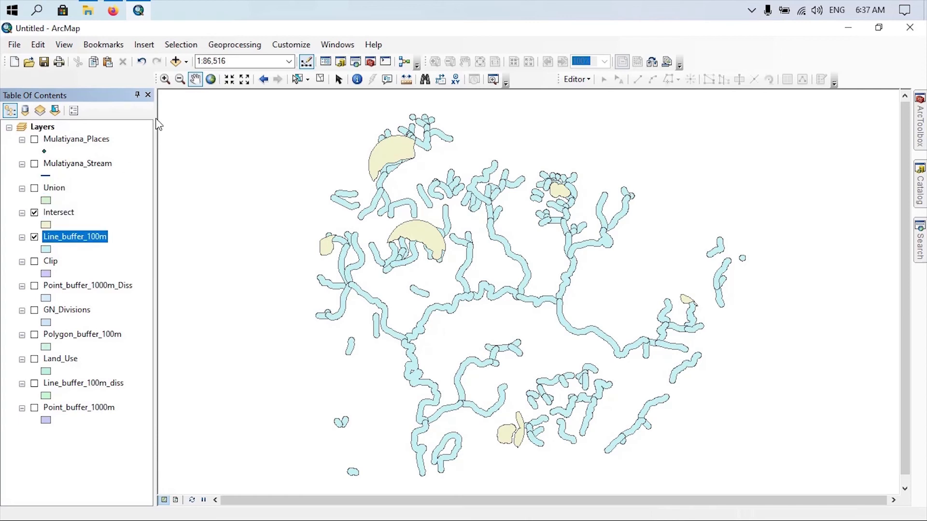
pyautogui.click(228, 47)
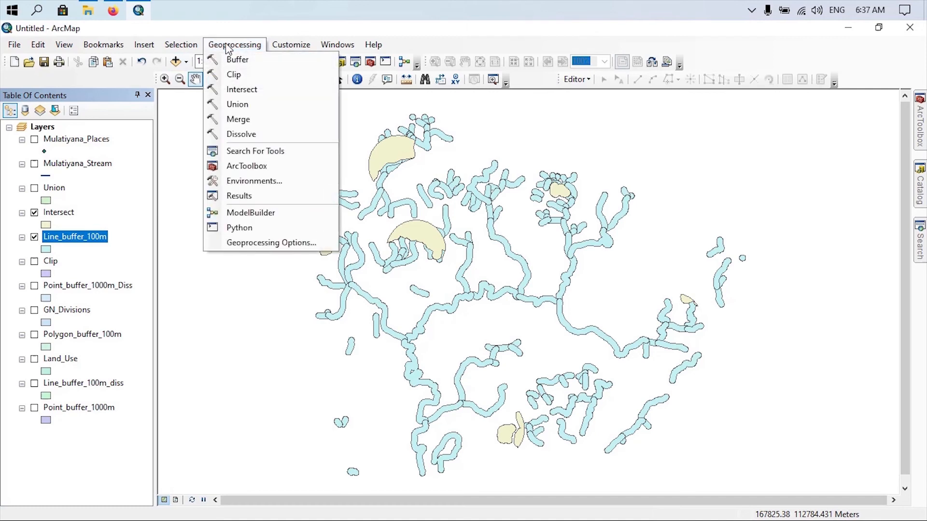
pyautogui.click(239, 120)
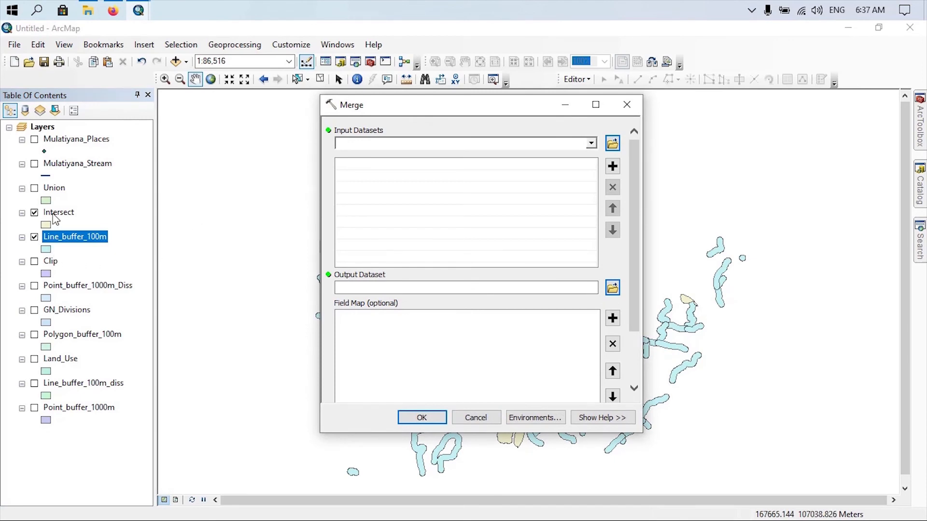
pyautogui.moveTo(60, 241); pyautogui.dragTo(380, 147)
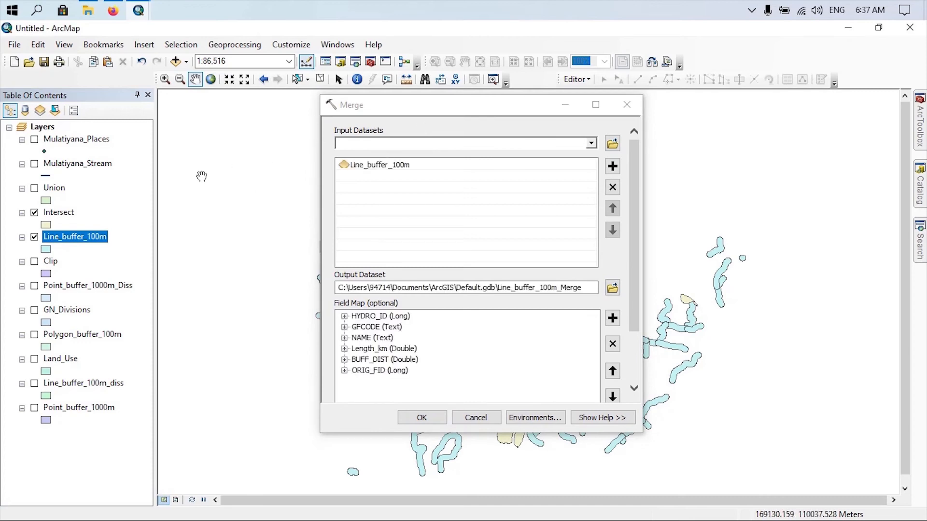
pyautogui.moveTo(59, 218); pyautogui.dragTo(380, 147)
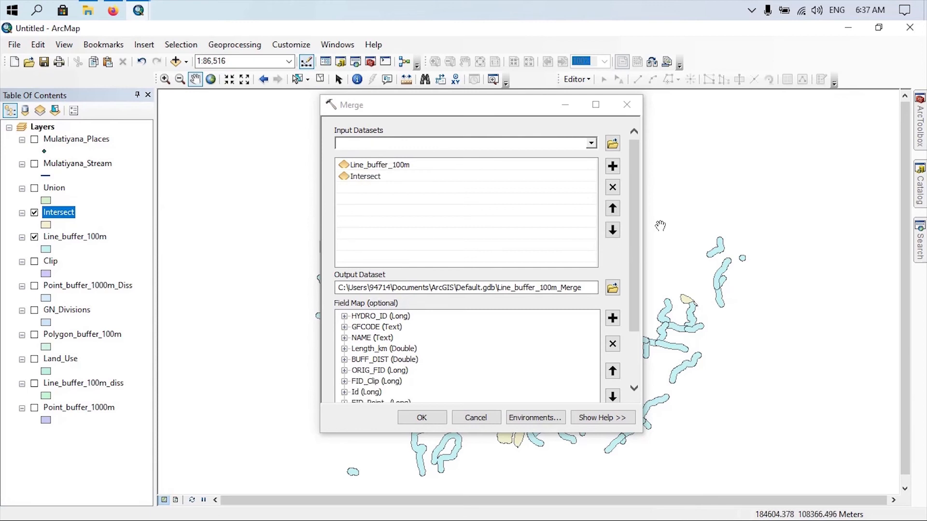
# Step: Remove Intersect from the Merge inputs and add it again to compare the field map with and without it
pyautogui.moveTo(634, 221); pyautogui.dragTo(630, 271)
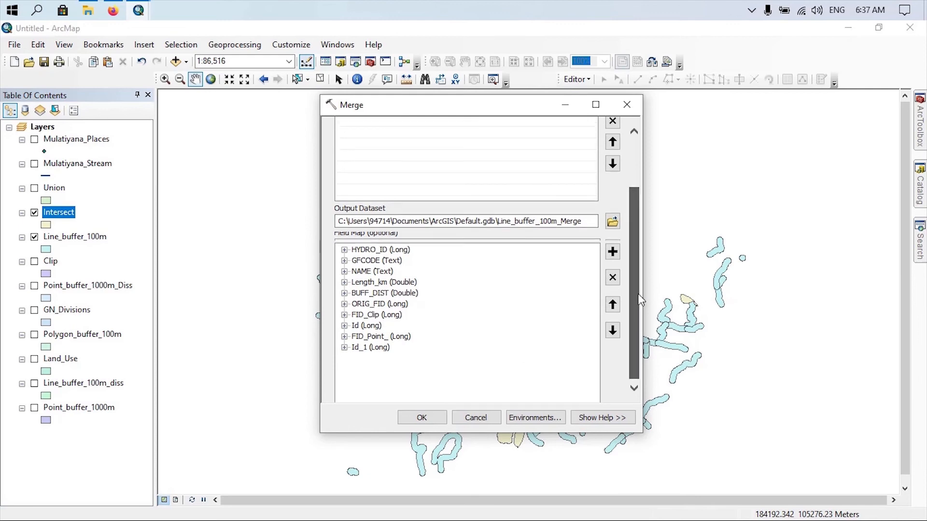
pyautogui.scroll(3, 637, 321)
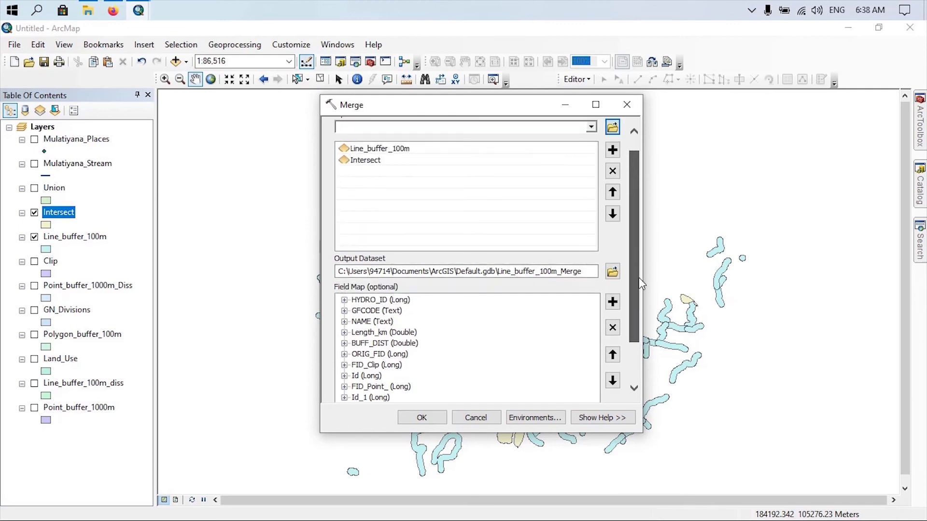
pyautogui.click(360, 162)
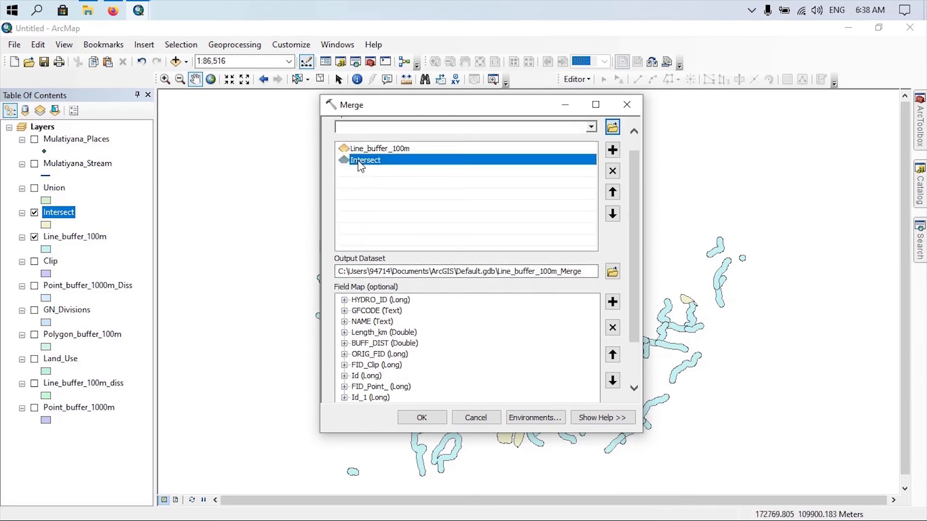
pyautogui.click(612, 172)
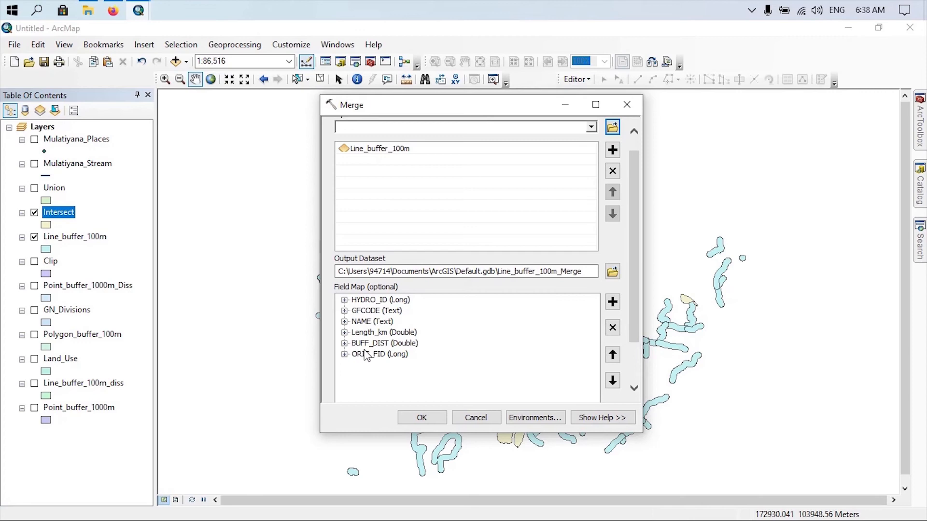
pyautogui.click(57, 217)
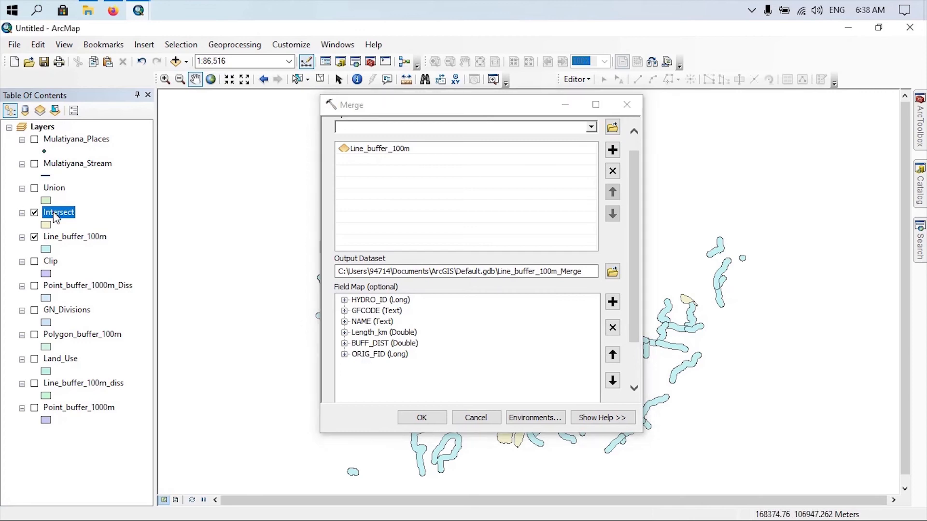
pyautogui.moveTo(56, 218); pyautogui.dragTo(368, 131)
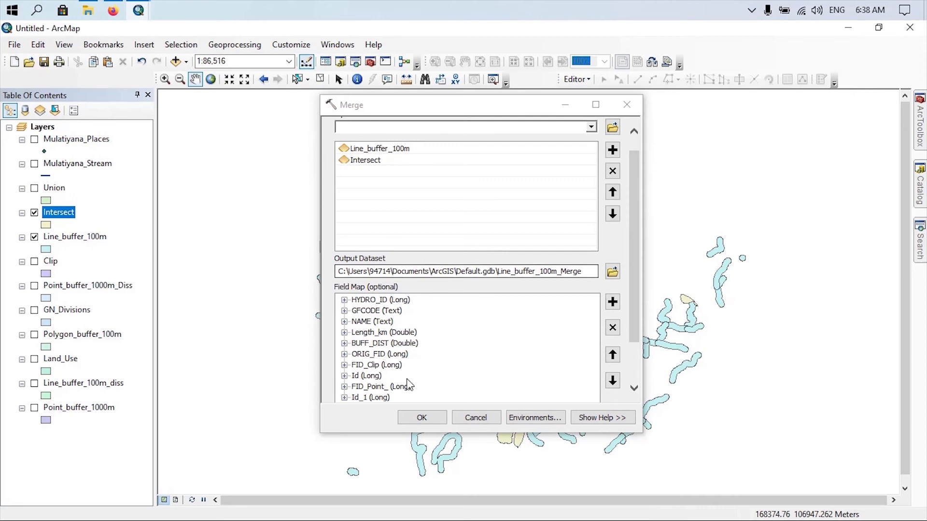
pyautogui.moveTo(634, 324); pyautogui.dragTo(636, 363)
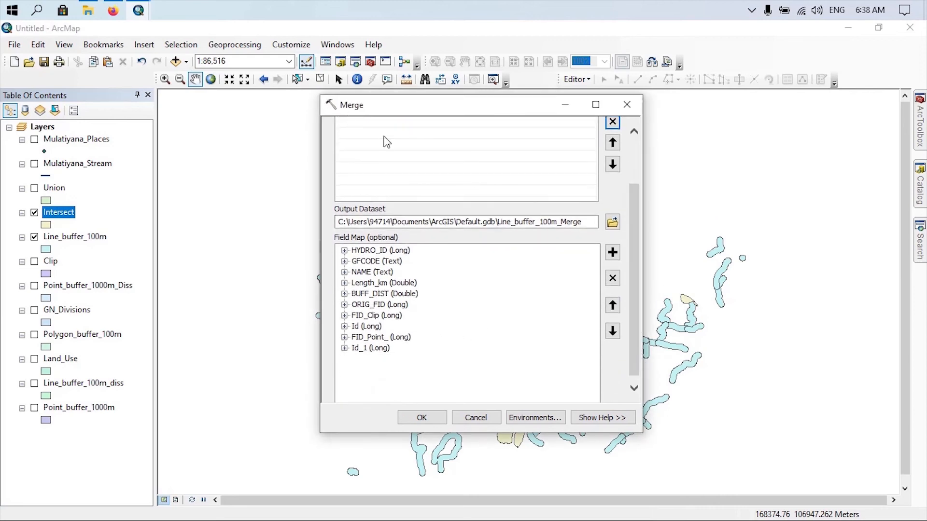
pyautogui.moveTo(637, 307); pyautogui.dragTo(644, 251)
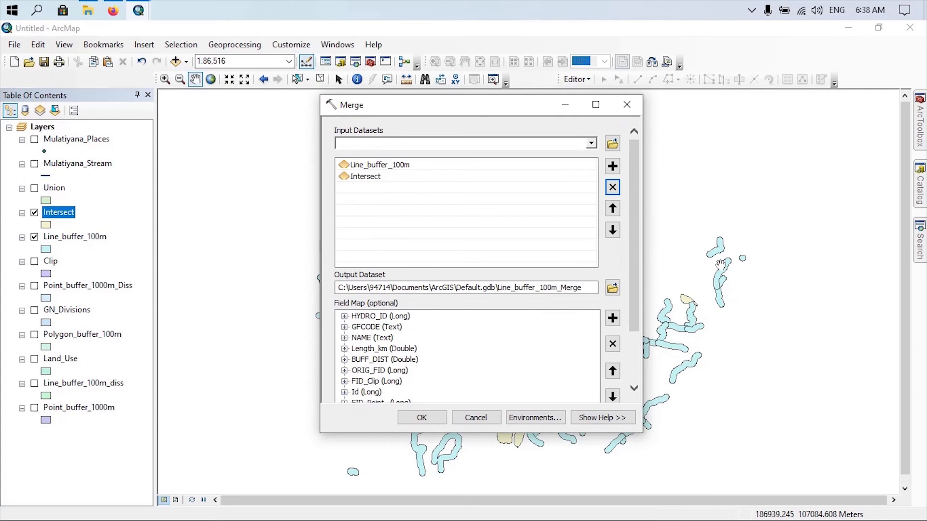
pyautogui.moveTo(636, 251)
pyautogui.mouseDown()
pyautogui.moveTo(632, 297)
pyautogui.moveTo(633, 246)
pyautogui.mouseUp()
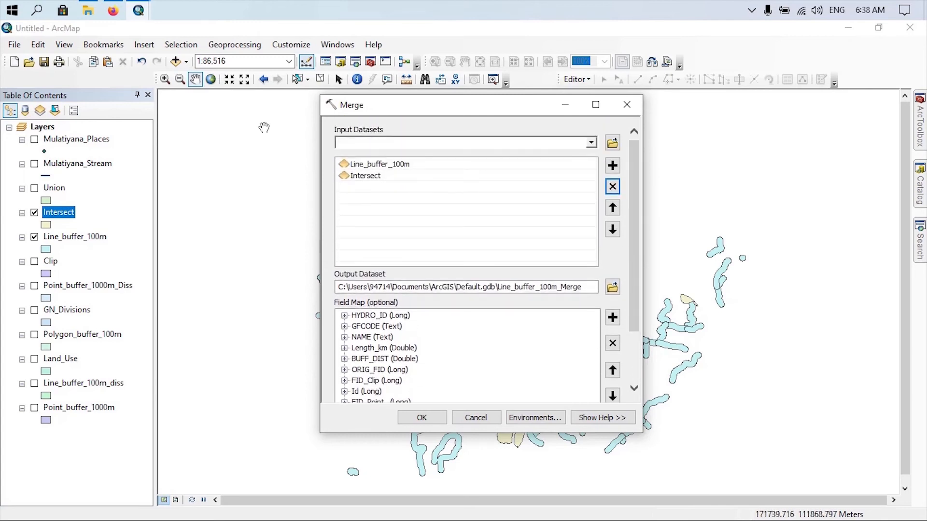
# Step: Save the Merge output as Merge in the Geoprocesing folder and run the tool
pyautogui.click(612, 288)
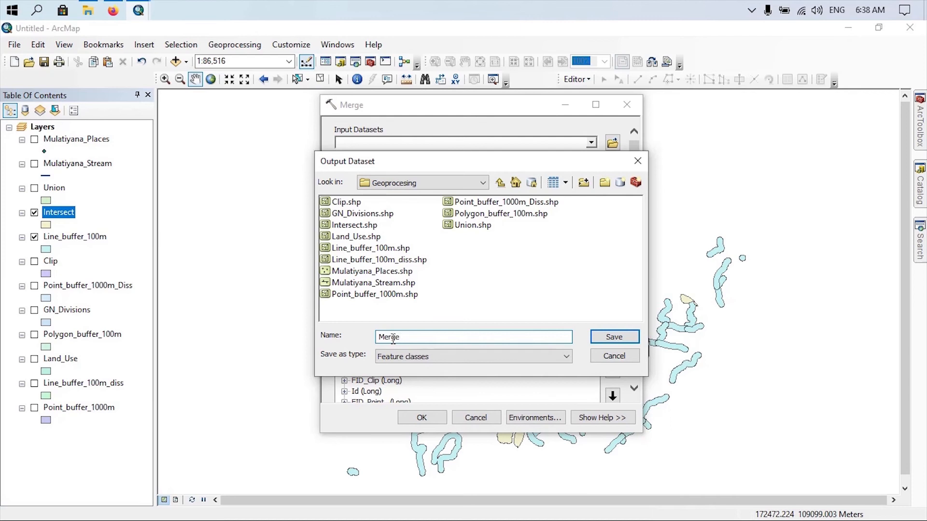
pyautogui.click(614, 337)
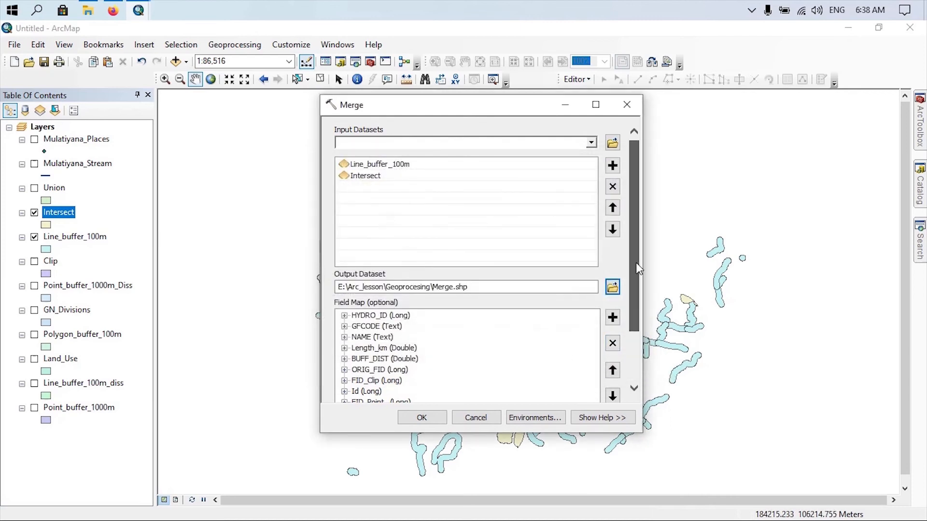
pyautogui.moveTo(636, 263); pyautogui.dragTo(608, 353)
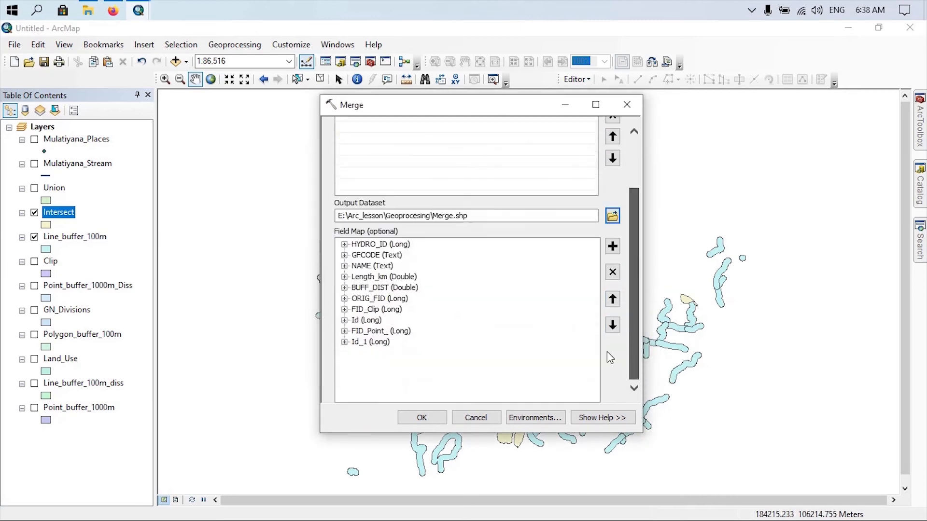
pyautogui.click(423, 420)
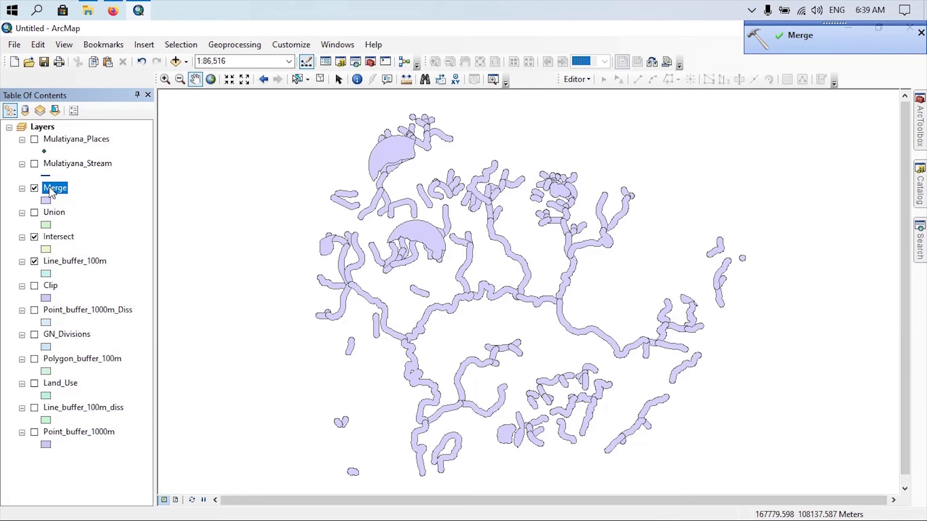
# Step: Hide Intersect and Line_buffer_100m, and check the attribute table of the Merge layer before closing it
pyautogui.click(34, 237)
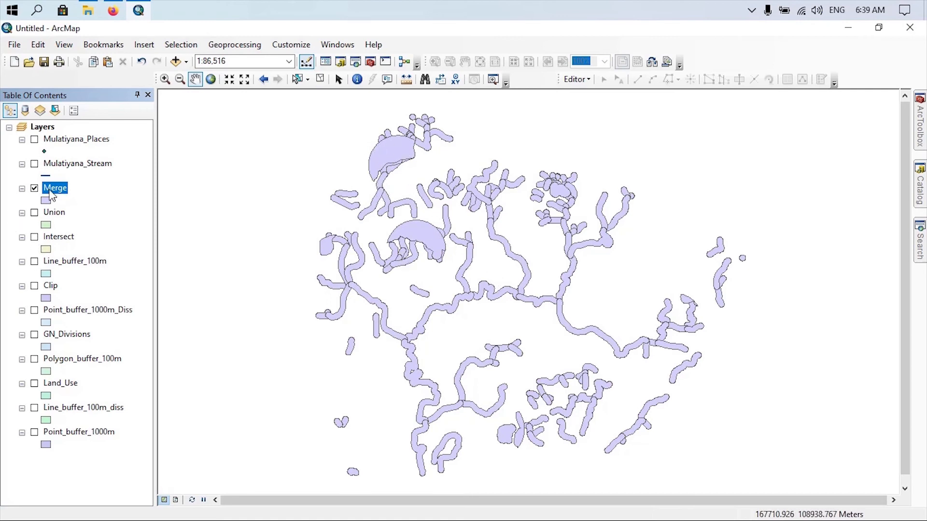
pyautogui.rightClick(48, 192)
pyautogui.click(70, 227)
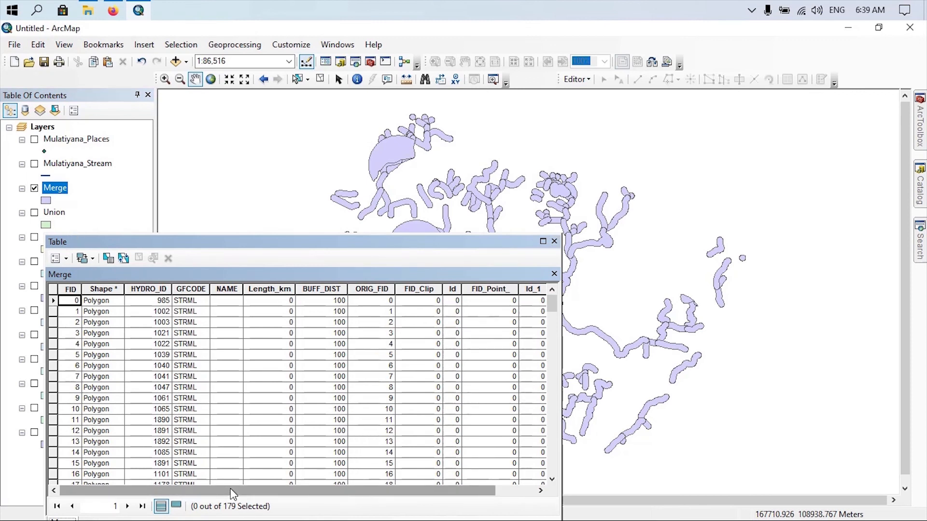
pyautogui.moveTo(230, 492); pyautogui.dragTo(250, 490)
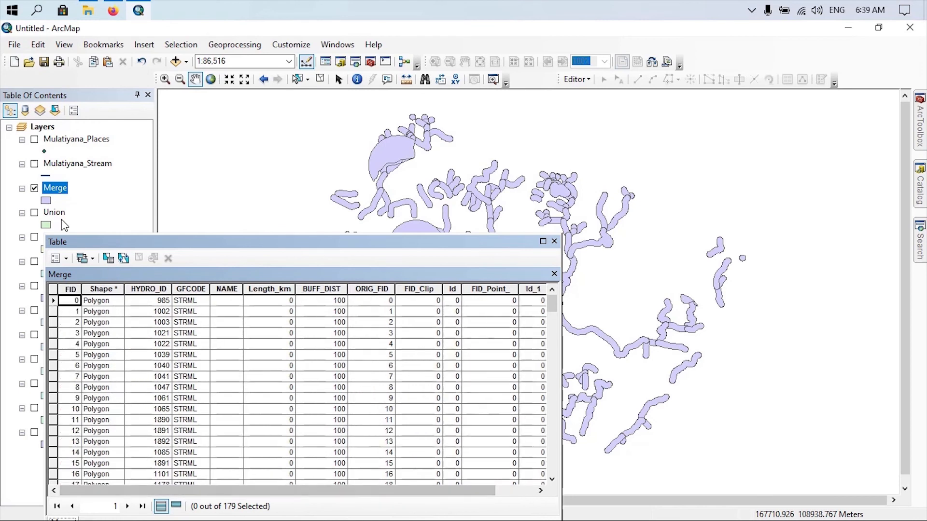
pyautogui.click(555, 242)
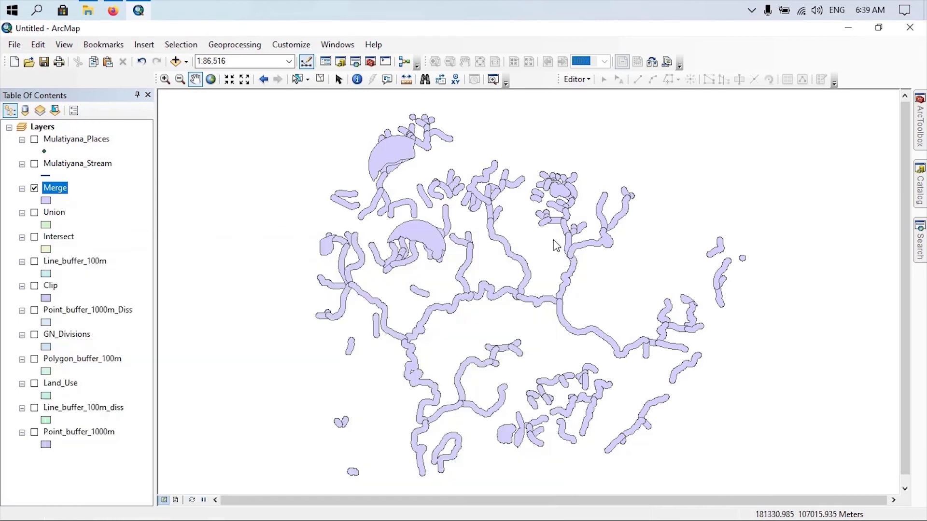
# Step: Show only GN_Divisions and open its attribute table with the DSD_N column highlighted, moving the table higher over the map
pyautogui.click(34, 188)
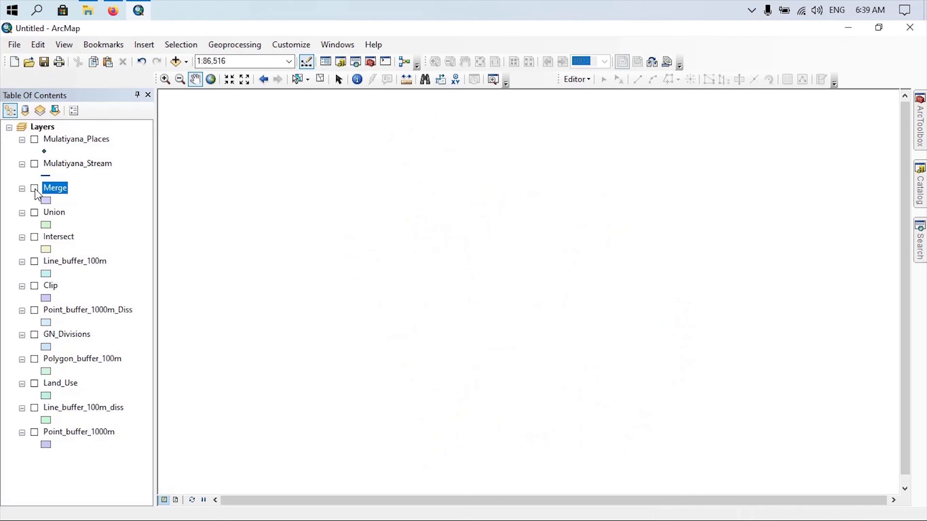
pyautogui.click(35, 335)
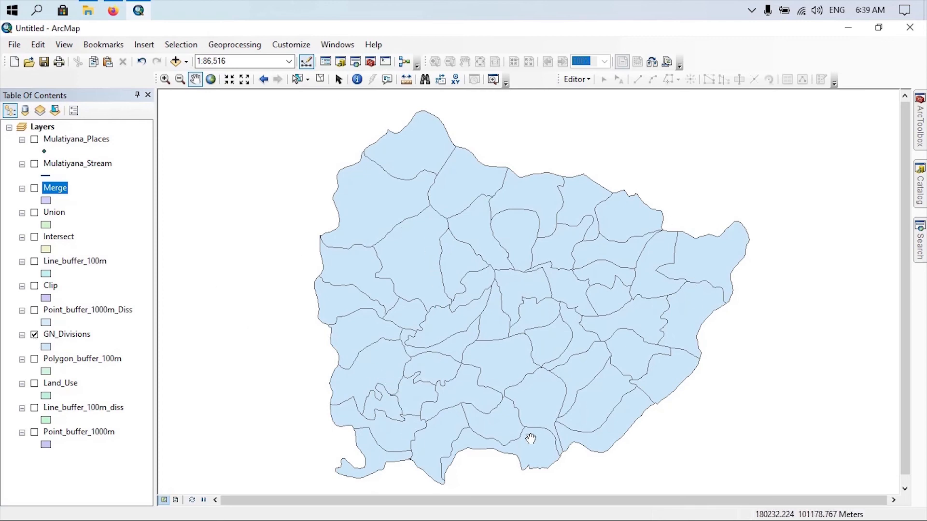
pyautogui.click(53, 338)
pyautogui.rightClick(52, 337)
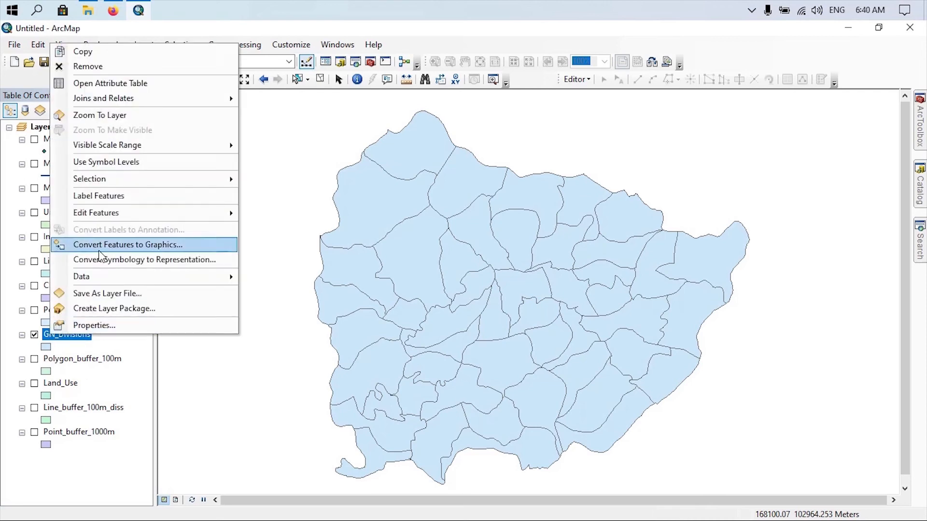
pyautogui.click(91, 86)
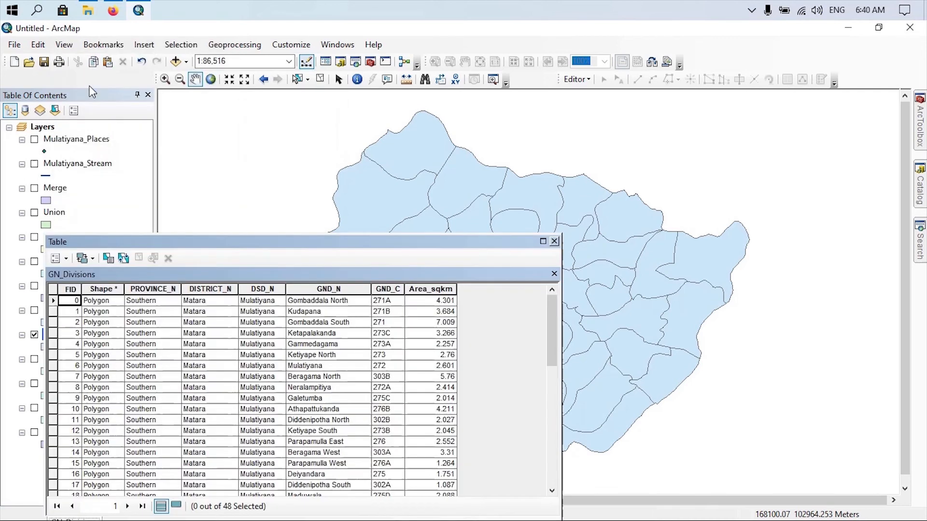
pyautogui.click(256, 289)
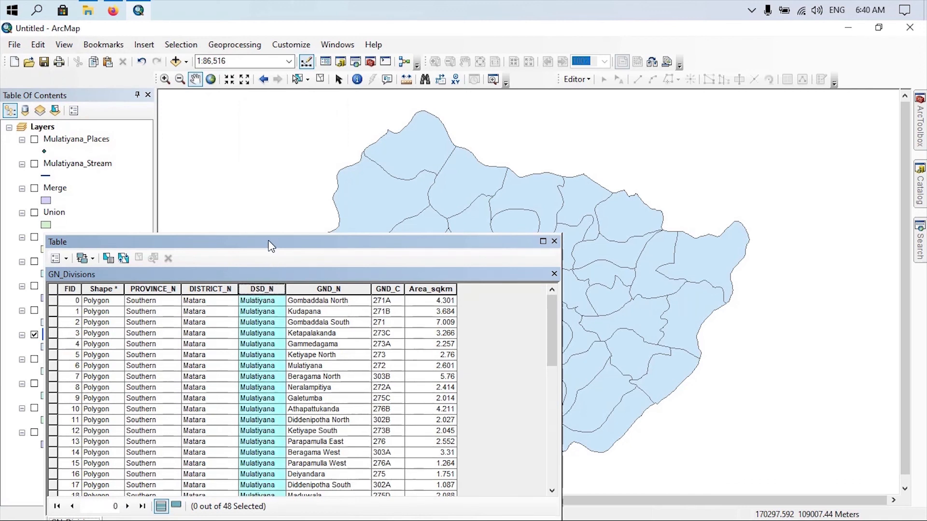
pyautogui.moveTo(269, 241); pyautogui.dragTo(271, 105)
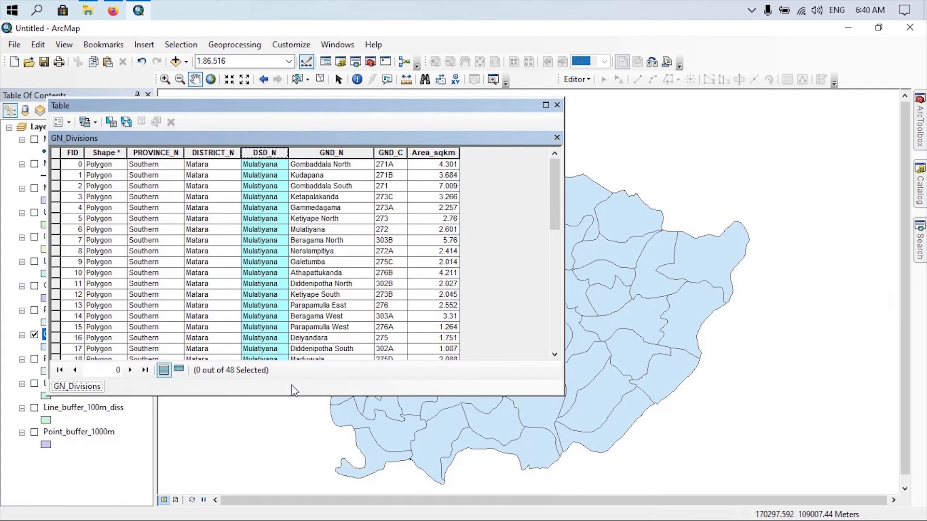
# Step: Enlarge the GN_Divisions attribute table to review more of its records, and close it
pyautogui.moveTo(291, 396); pyautogui.dragTo(291, 466)
pyautogui.moveTo(558, 232)
pyautogui.mouseDown()
pyautogui.moveTo(542, 372)
pyautogui.moveTo(559, 231)
pyautogui.mouseUp()
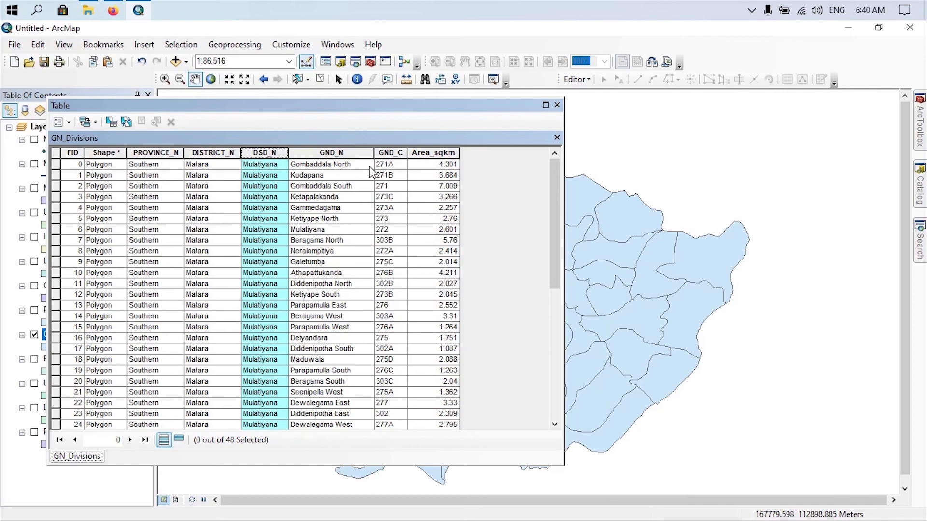
pyautogui.click(558, 105)
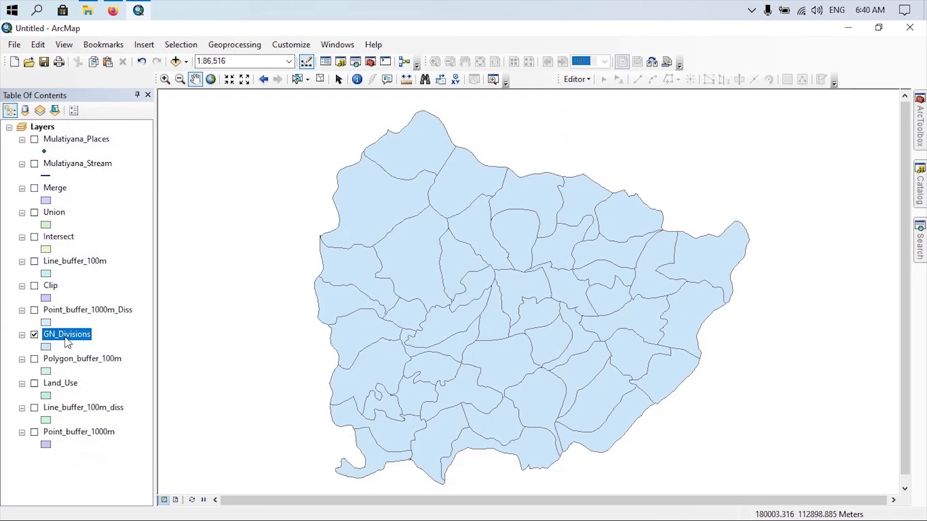
# Step: Set up a Dissolve of GN_Divisions by the DSD_N field, with the output saved as Dissolve in the Geoprocesing folder
pyautogui.click(223, 47)
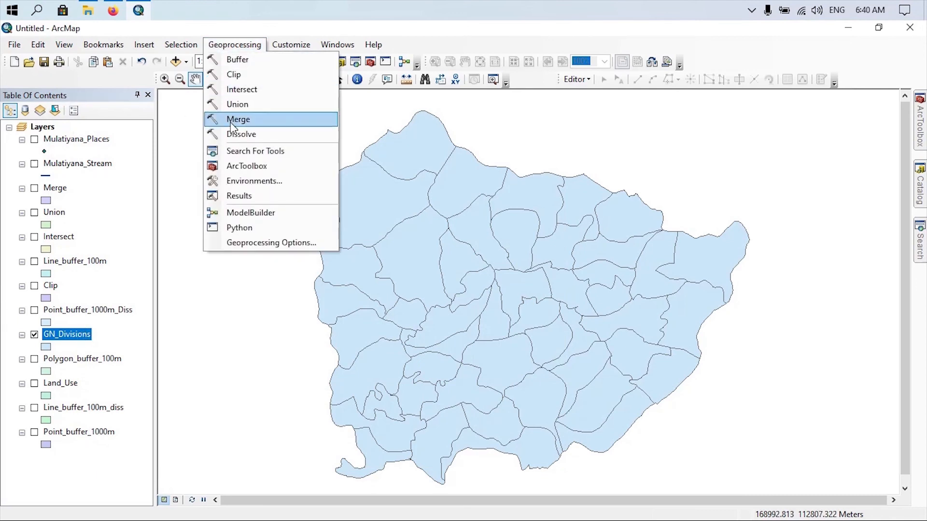
pyautogui.click(234, 134)
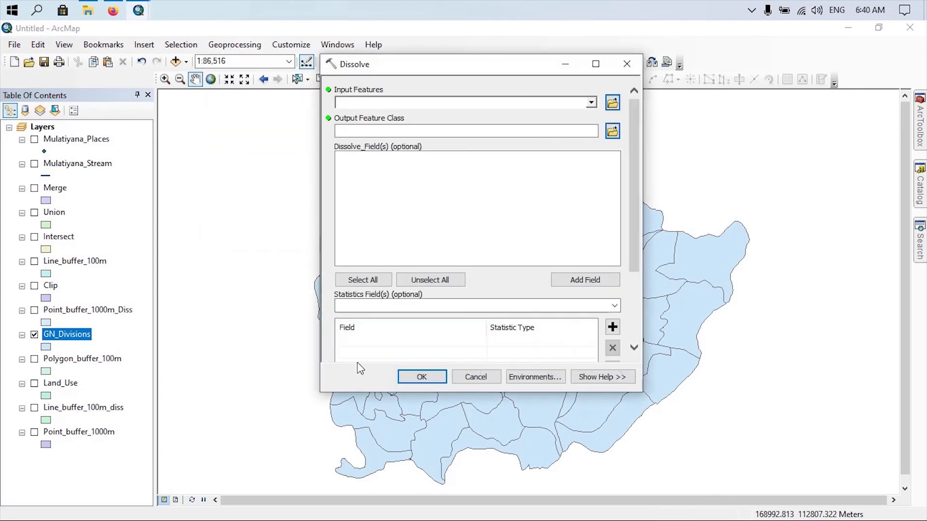
pyautogui.moveTo(53, 338); pyautogui.dragTo(373, 105)
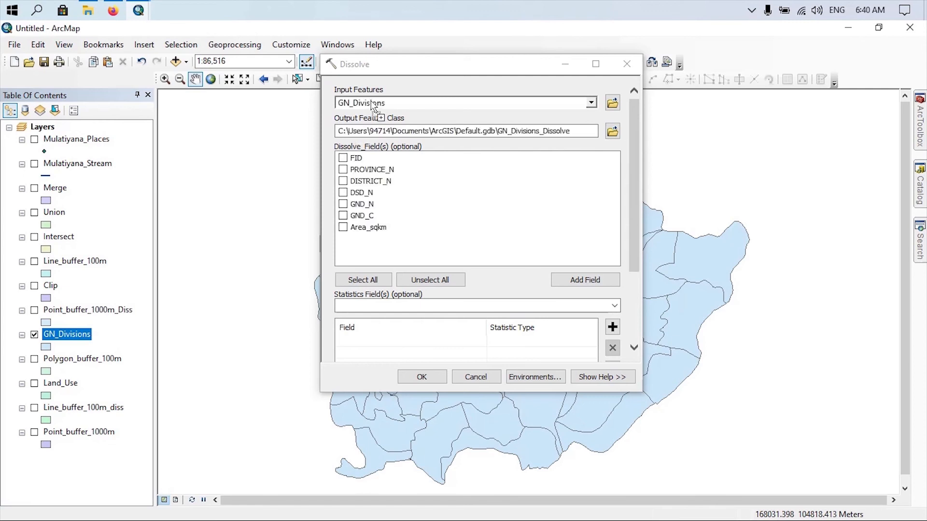
pyautogui.click(613, 132)
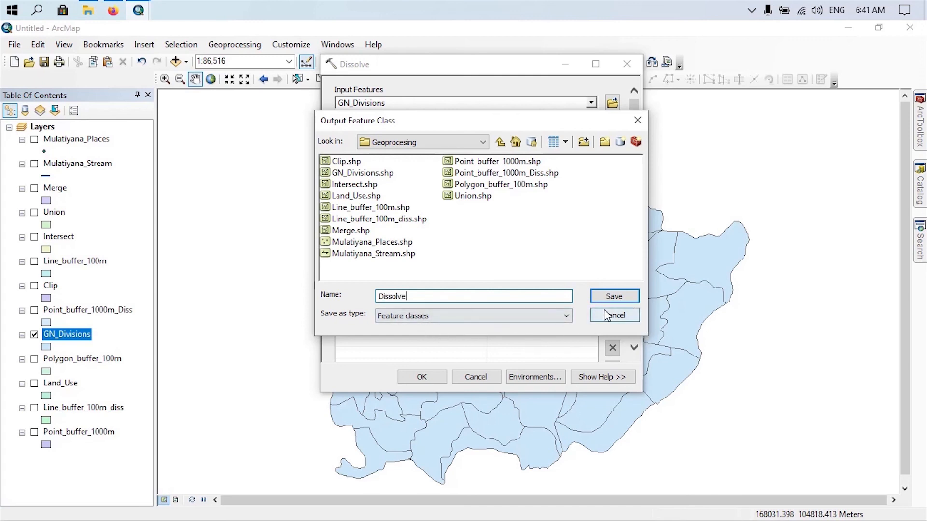
pyautogui.click(606, 297)
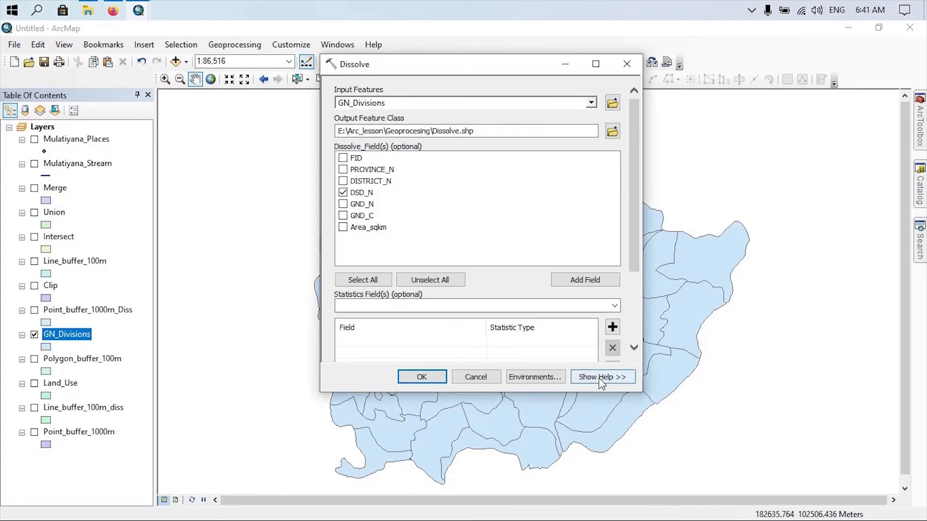
# Step: Add Area_sqkm as a statistics field with the SUM type, keep multipart features enabled and run the Dissolve
pyautogui.moveTo(637, 259); pyautogui.dragTo(631, 316)
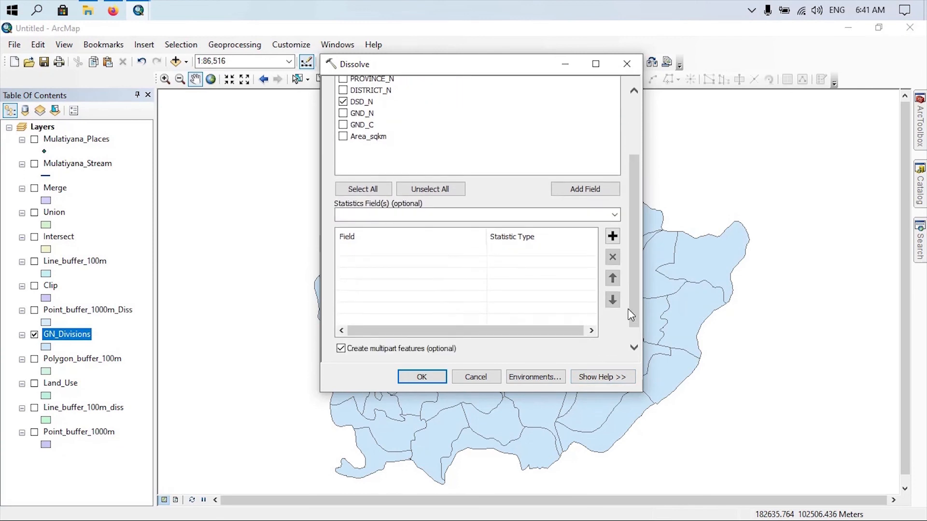
pyautogui.click(615, 215)
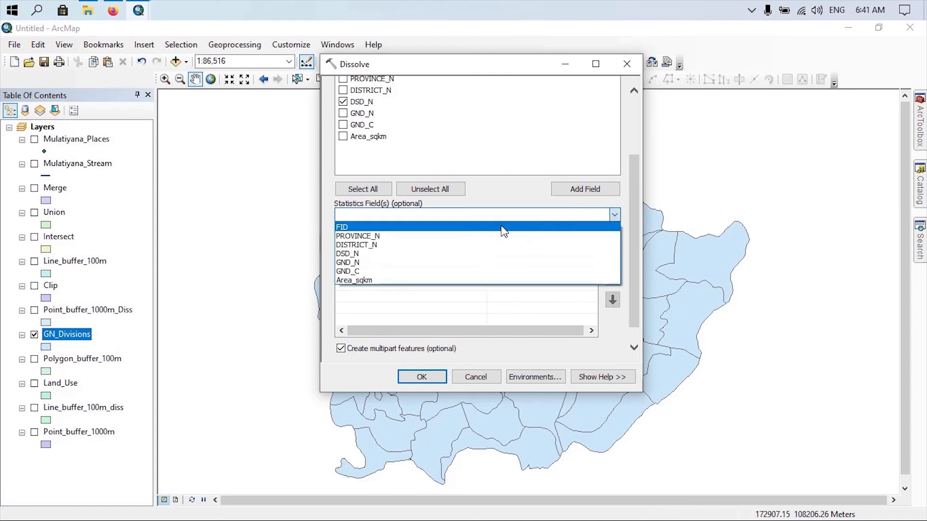
pyautogui.click(418, 281)
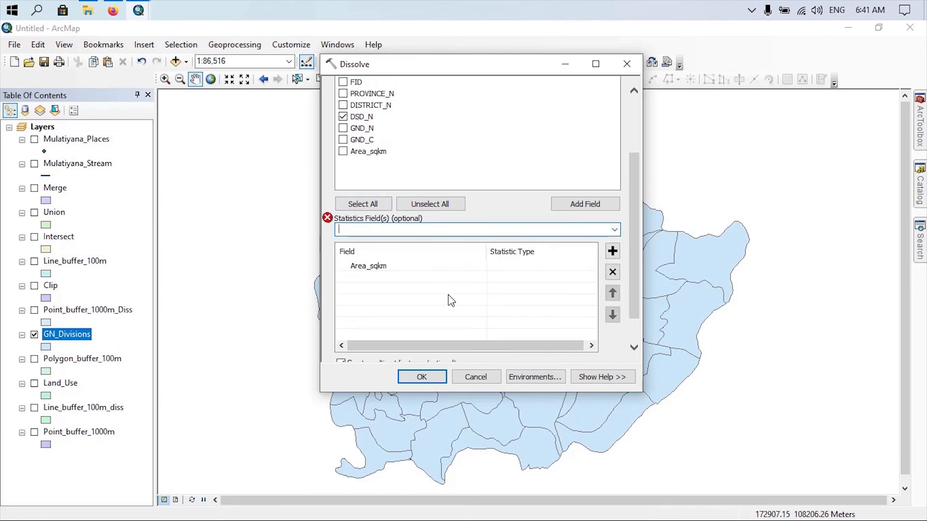
pyautogui.click(549, 272)
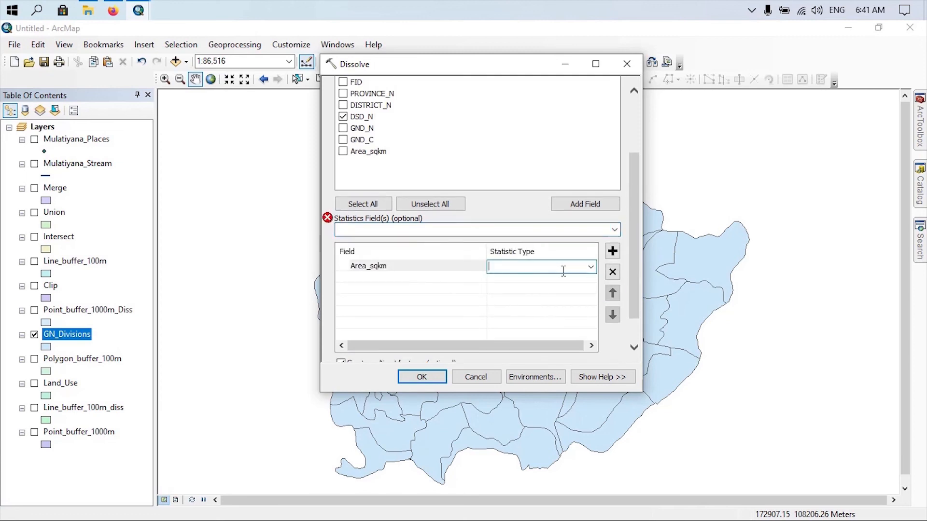
pyautogui.click(590, 269)
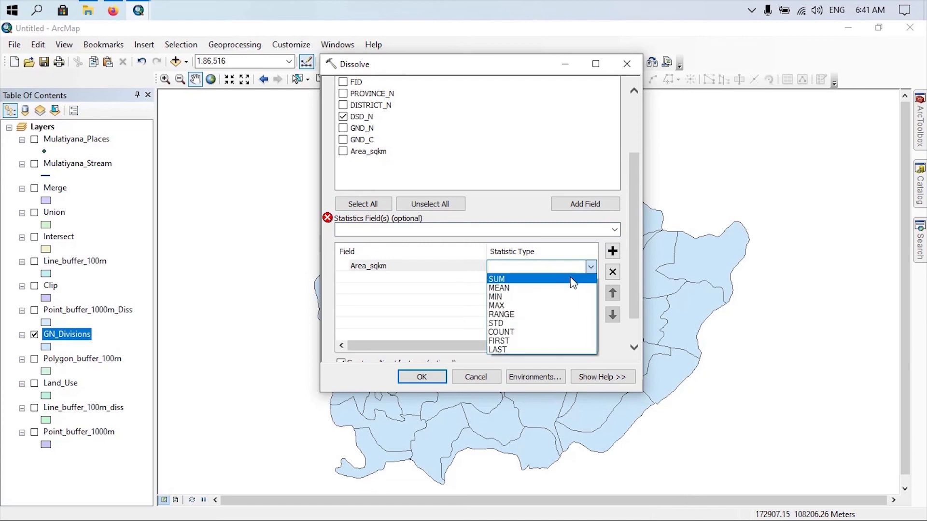
pyautogui.click(571, 278)
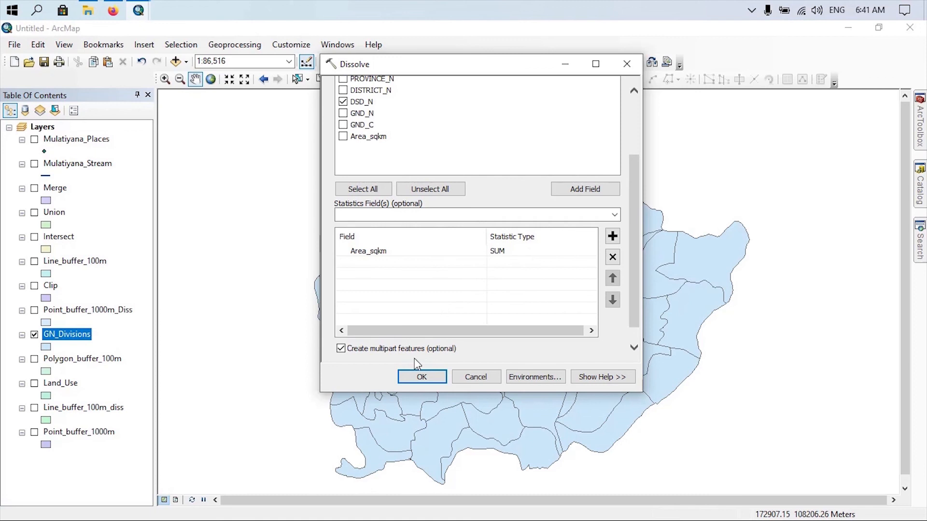
pyautogui.click(419, 382)
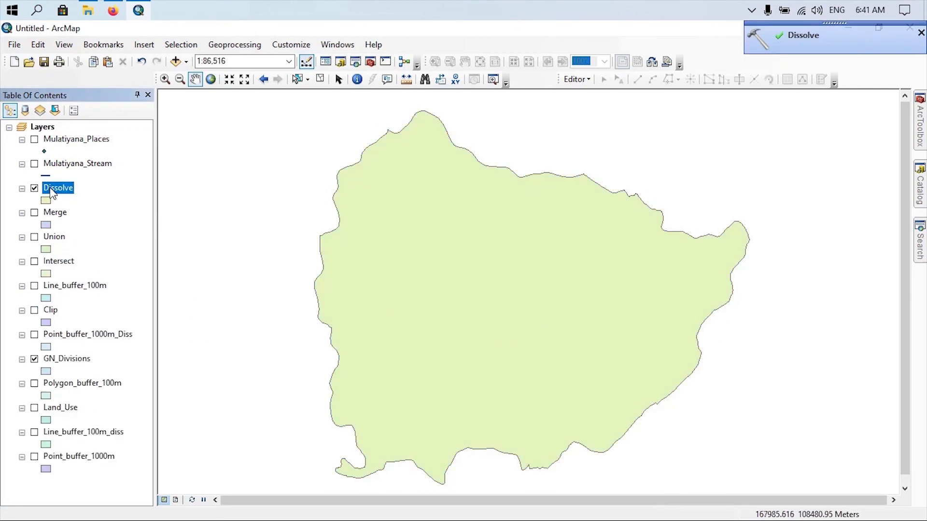
# Step: Check the attribute table of the Dissolve layer, select its record to highlight the polygon, and close the table
pyautogui.rightClick(51, 189)
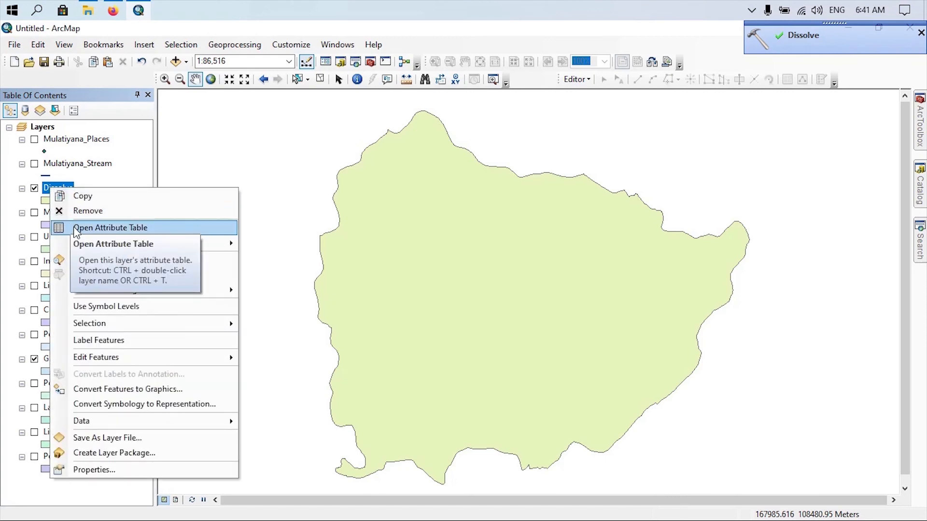
pyautogui.click(77, 229)
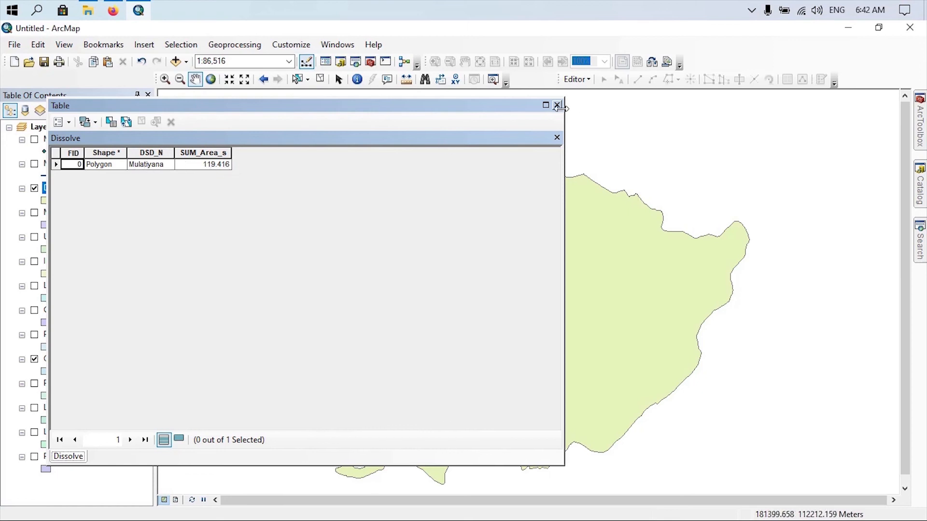
pyautogui.click(55, 164)
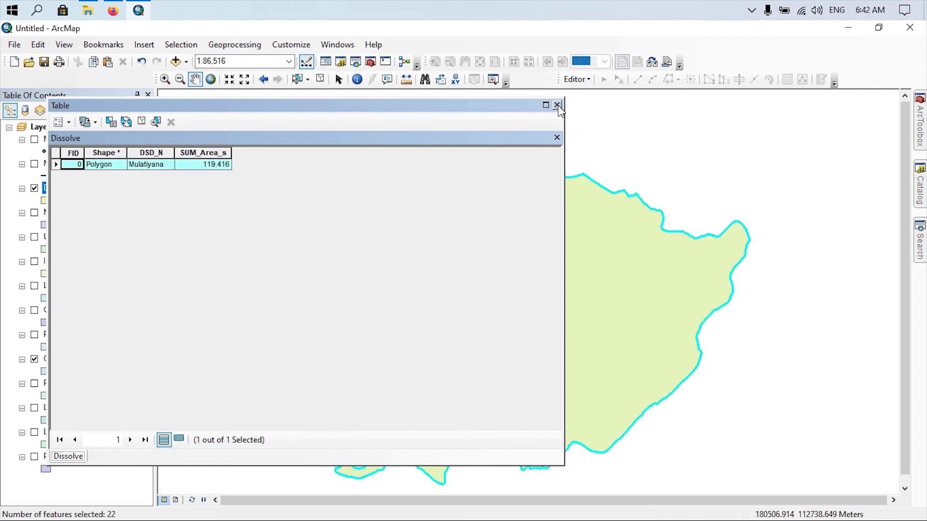
pyautogui.click(557, 105)
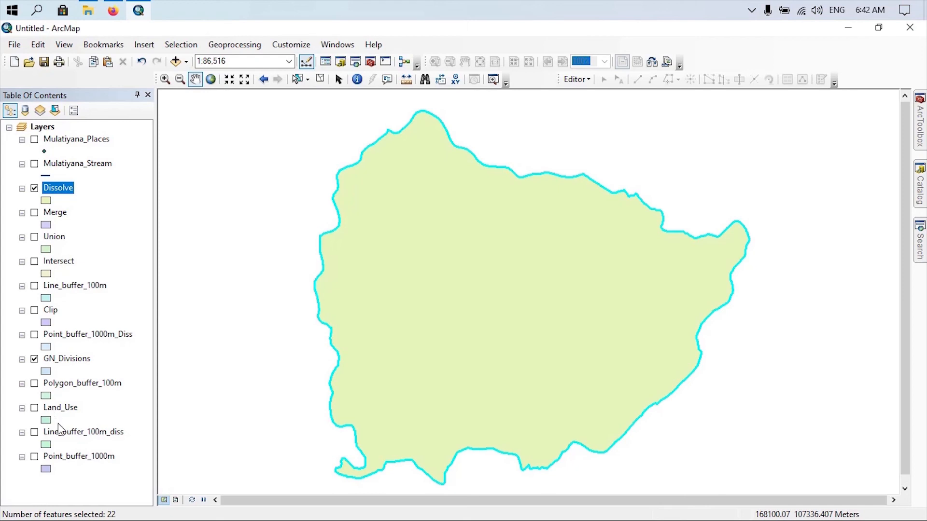
# Step: Move the Intersect layer above Dissolve and show only these two layers
pyautogui.moveTo(57, 267); pyautogui.dragTo(58, 185)
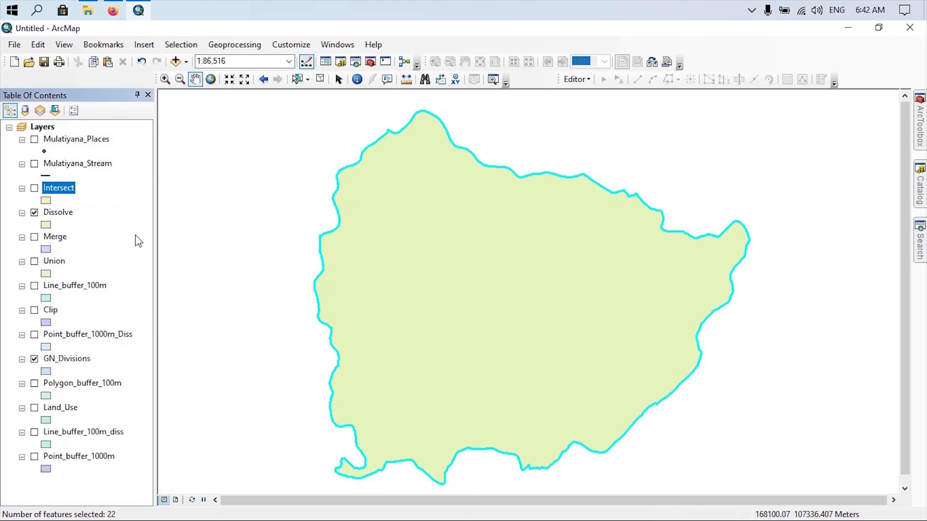
pyautogui.click(35, 189)
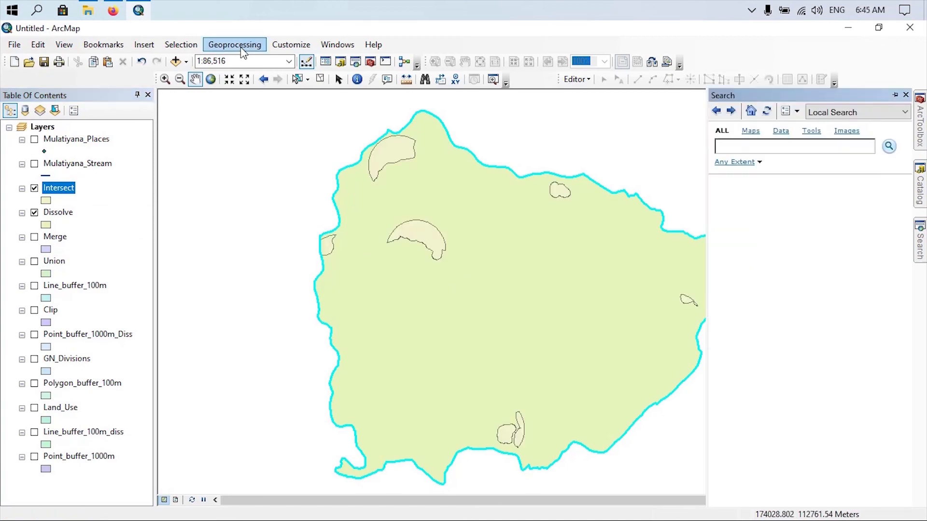
# Step: Search the geoprocessing tools for Erase and open the Erase tool from the Overlay toolset of Analysis Tools
pyautogui.click(241, 47)
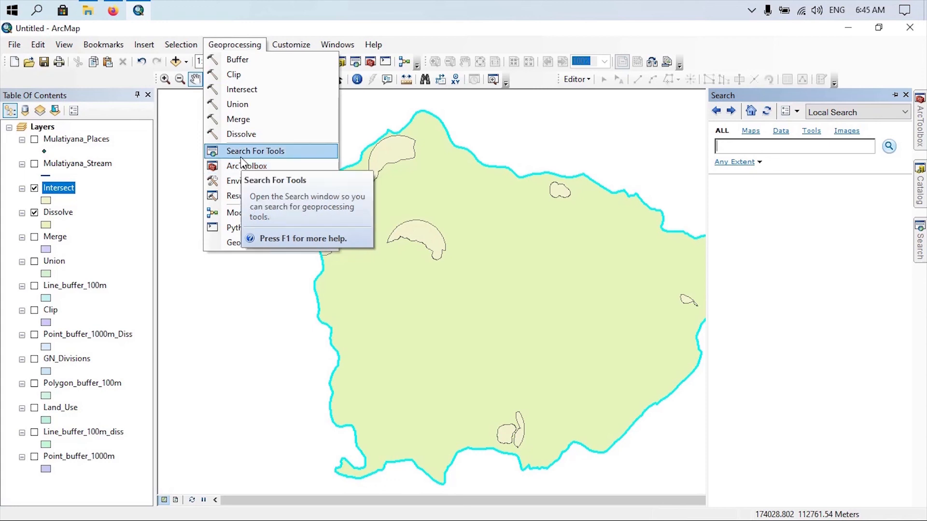
pyautogui.click(239, 152)
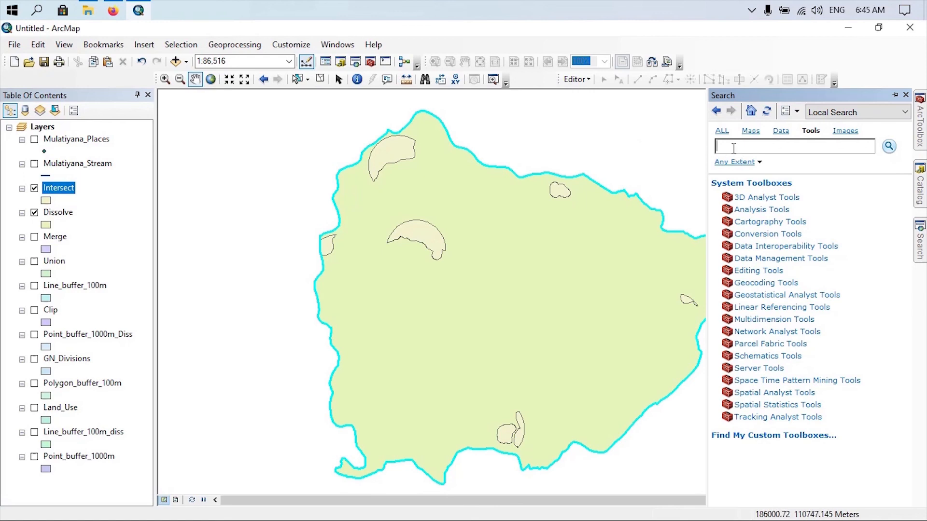
pyautogui.write('Erase')
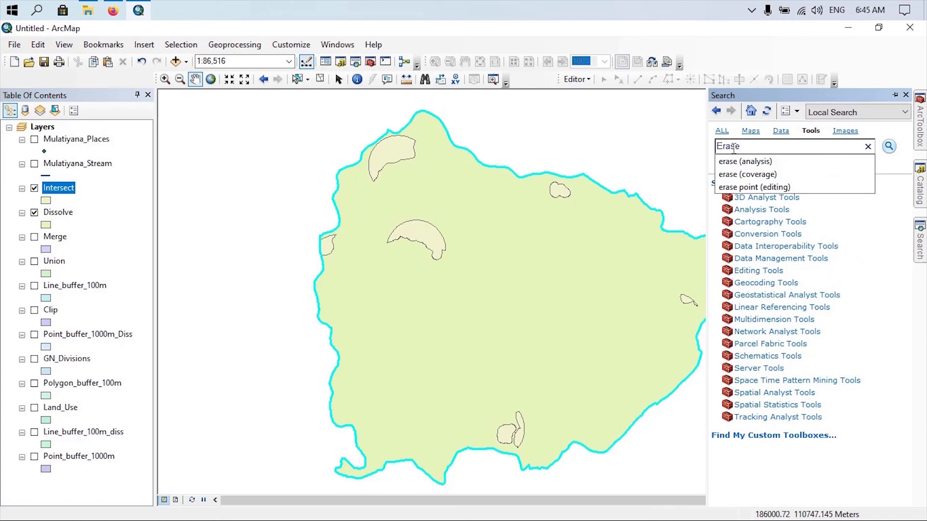
pyautogui.click(889, 148)
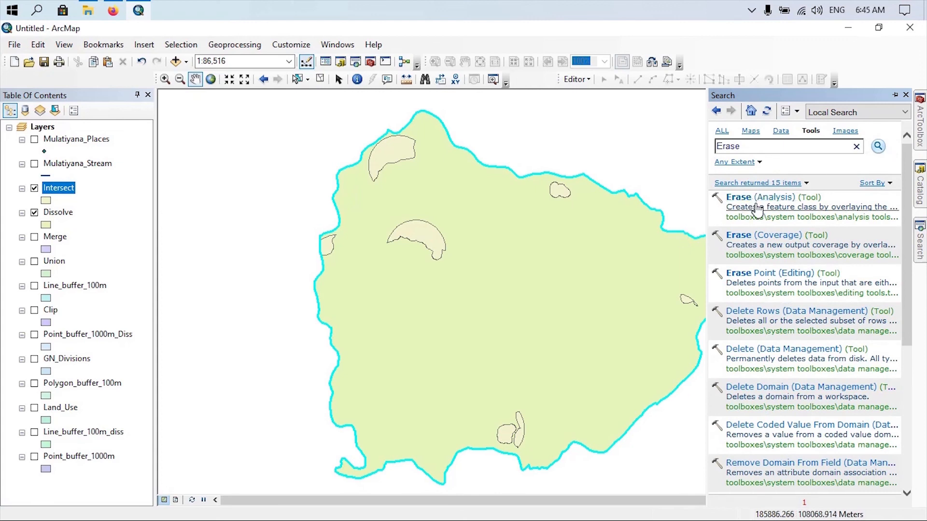
pyautogui.click(783, 217)
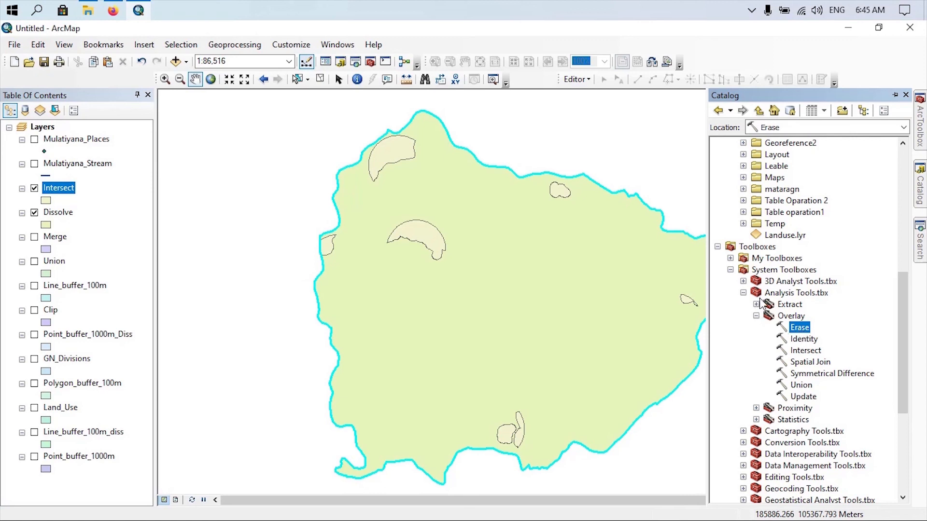
pyautogui.doubleClick(791, 328)
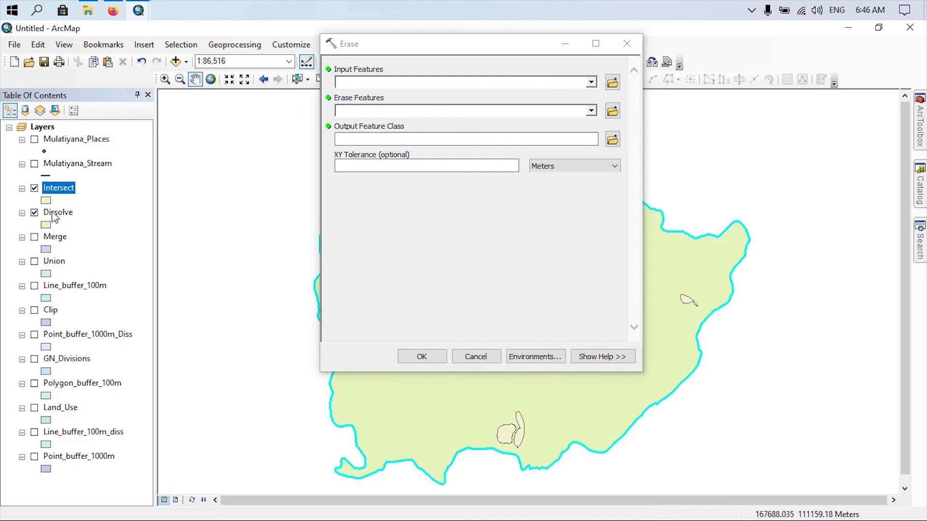
# Step: Erase the Intersect features from Dissolve, saving the output as Erase in the Geoprocesing folder, and run the tool
pyautogui.moveTo(54, 217)
pyautogui.mouseDown()
pyautogui.moveTo(215, 166)
pyautogui.moveTo(380, 82)
pyautogui.moveTo(374, 87)
pyautogui.mouseUp()
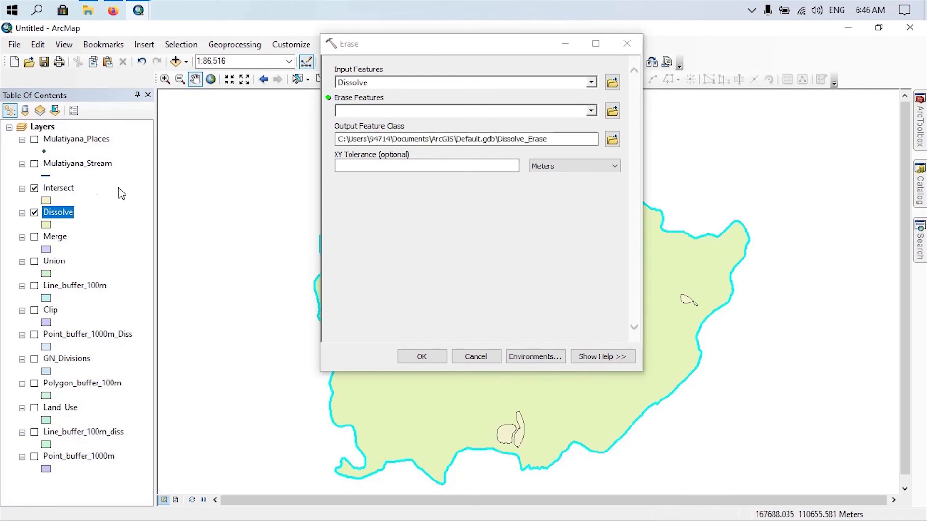
pyautogui.moveTo(58, 188)
pyautogui.mouseDown()
pyautogui.moveTo(112, 185)
pyautogui.moveTo(366, 116)
pyautogui.mouseUp()
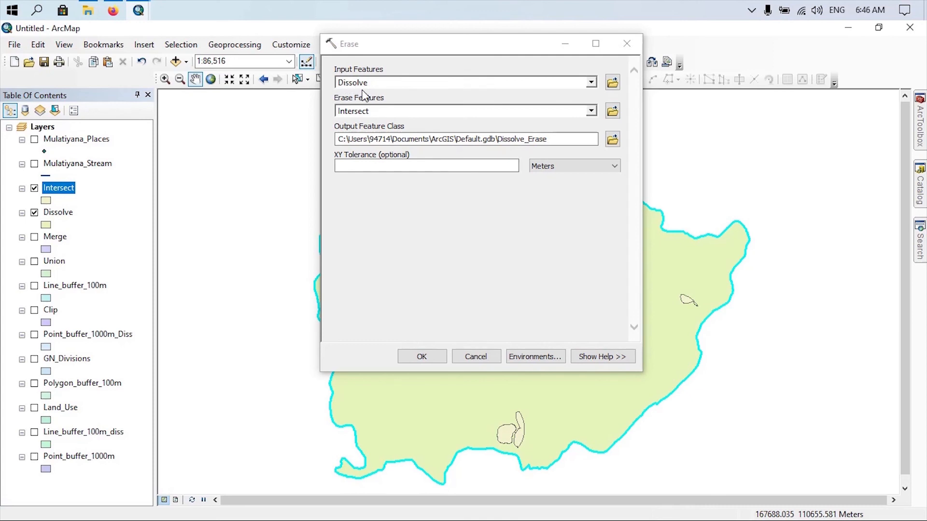
pyautogui.click(613, 143)
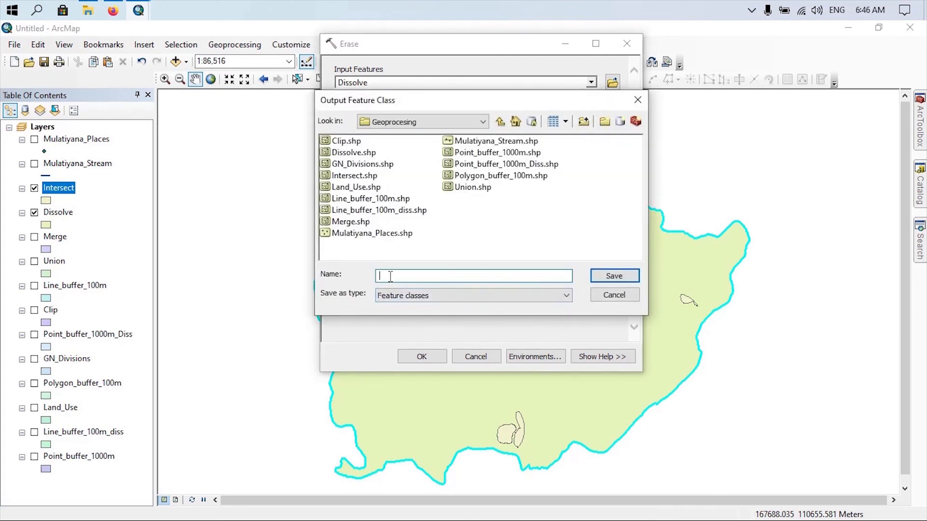
pyautogui.write('Erase')
pyautogui.click(612, 276)
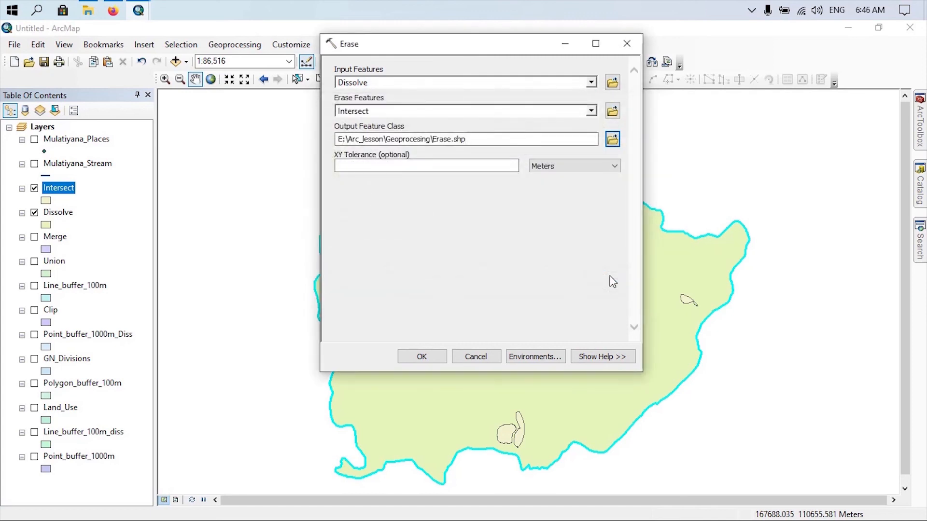
pyautogui.click(421, 356)
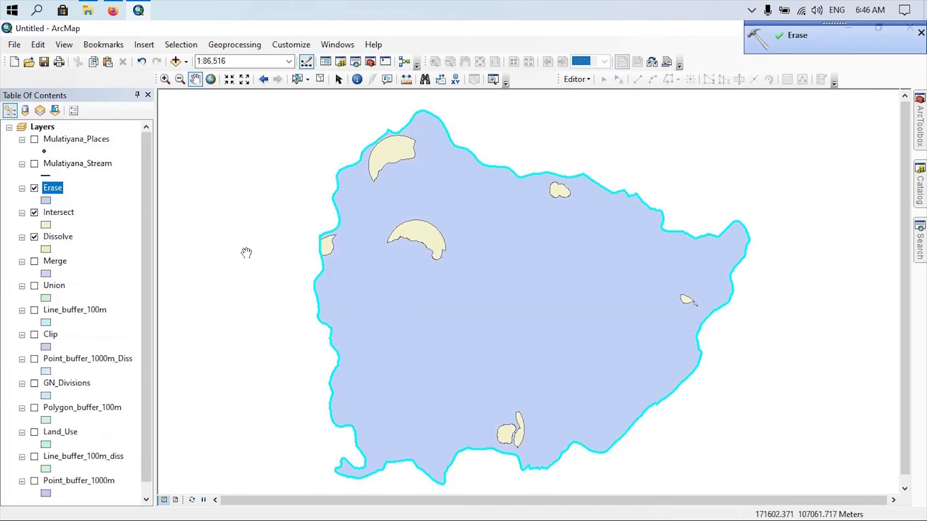
# Step: Hide the Intersect and Dissolve layers so that only the Erase layer is displayed
pyautogui.click(34, 213)
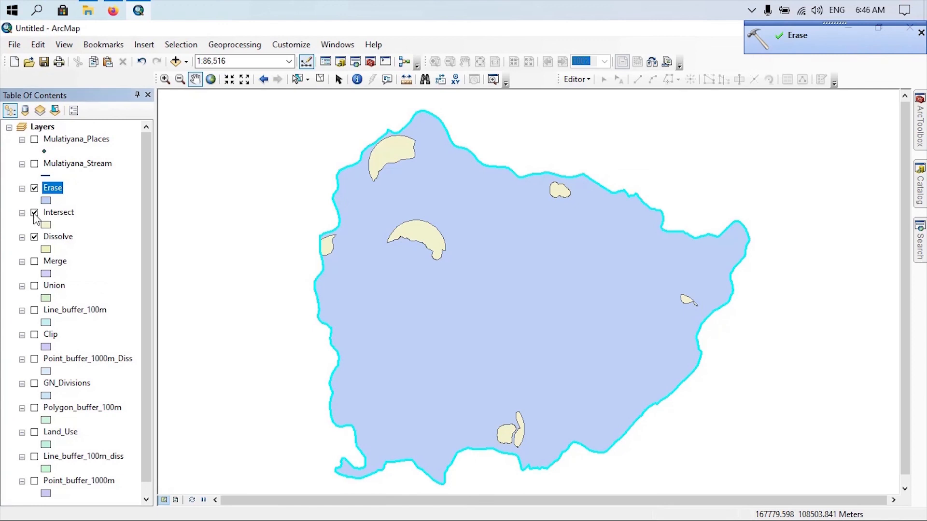
pyautogui.click(36, 239)
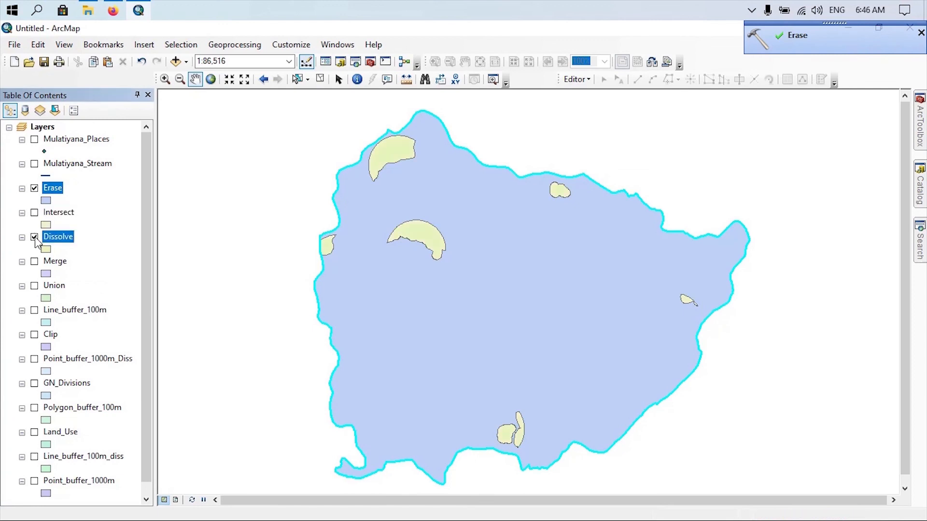
pyautogui.click(35, 237)
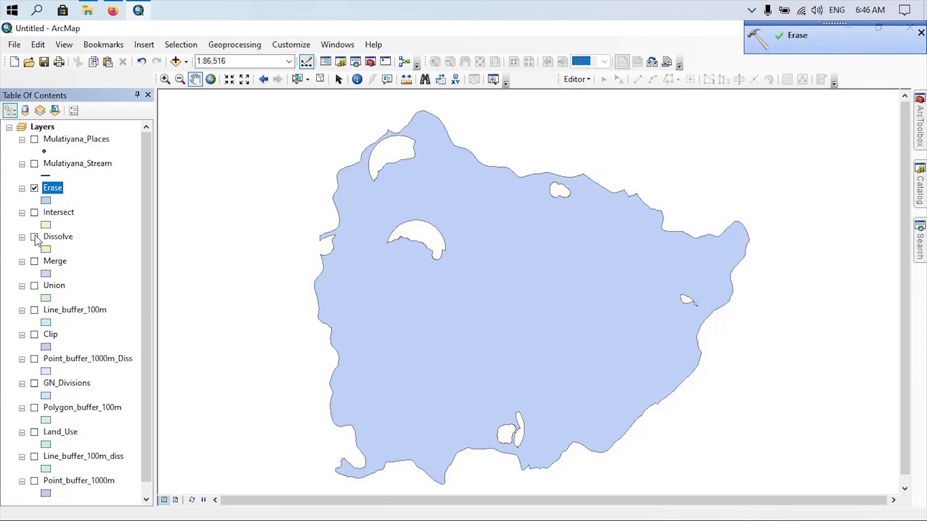